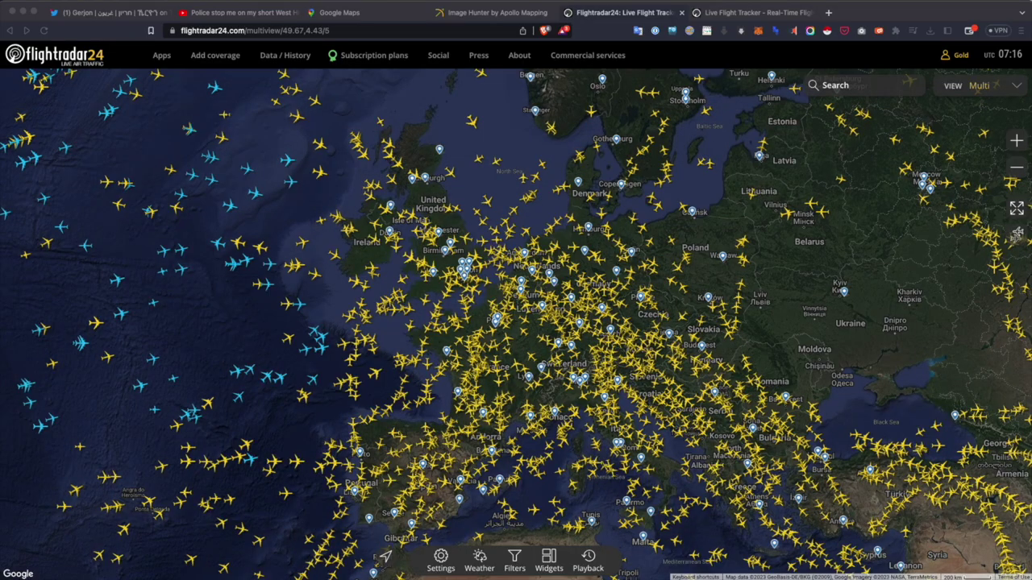
Review the Twitter thread and the related YouTube video about identifying the airliner in the satellite image
click(149, 17)
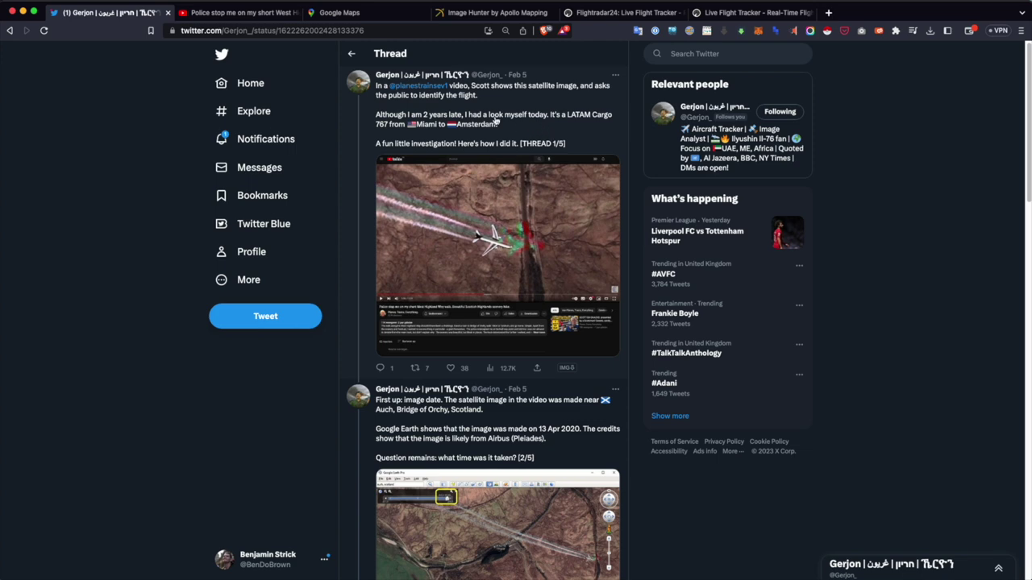
click(244, 13)
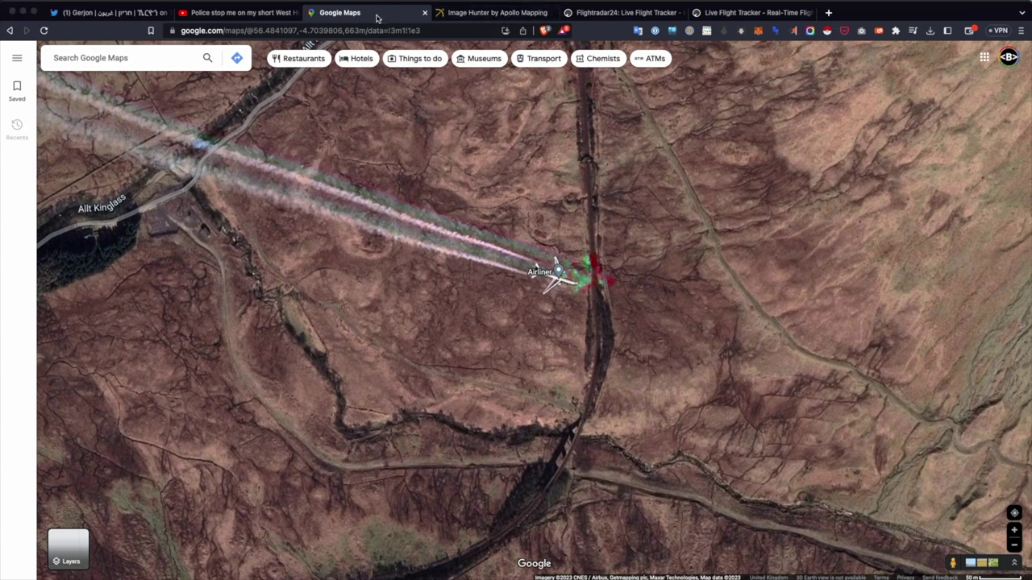
key(super+Tab)
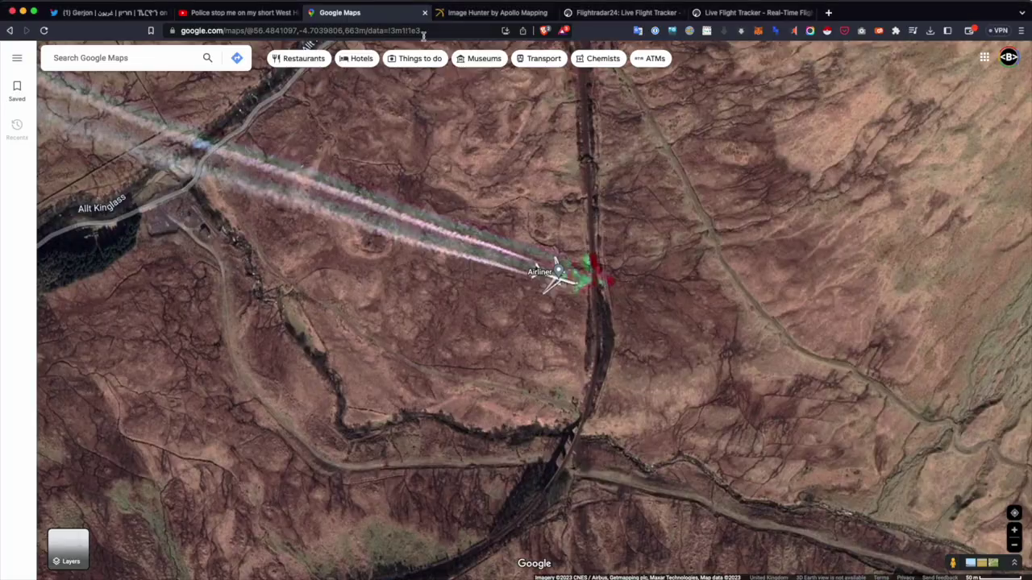
key(super+Tab)
Search Image Hunter for satellite imagery at the airliner's Google Maps coordinates, 56.484080, -4.702940
click(480, 17)
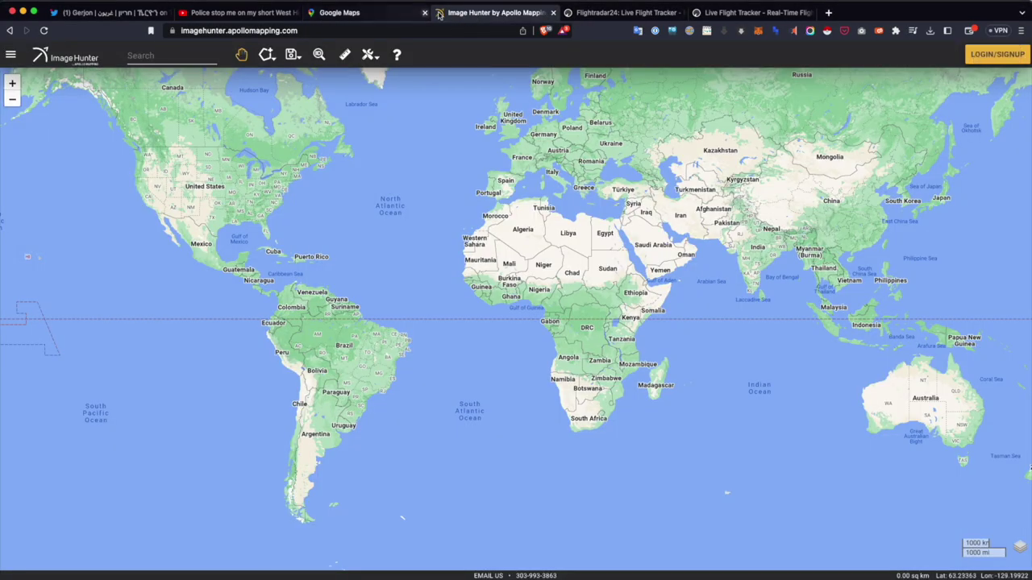
click(332, 13)
click(495, 13)
text(56.484080, -4.702940)
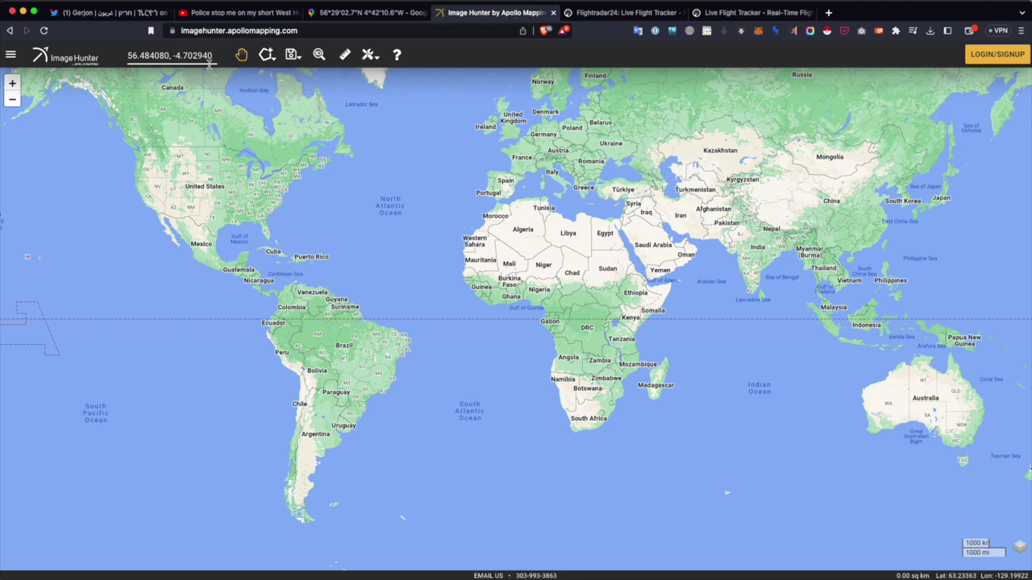
click(215, 56)
key(Return)
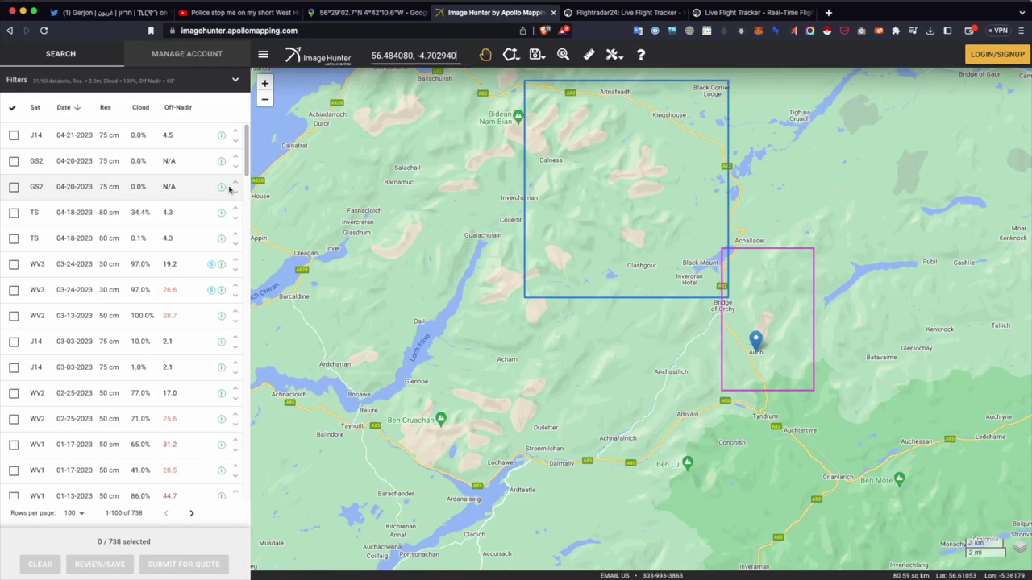
Include all Maxar-DigitalGlobe datasets in the search filters and apply the dataset selection
click(235, 80)
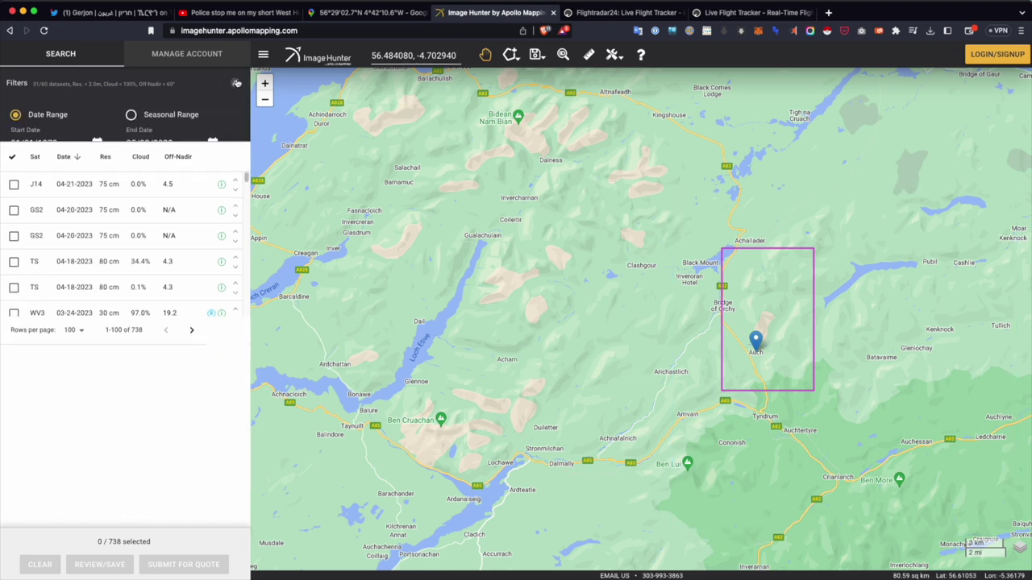
click(152, 296)
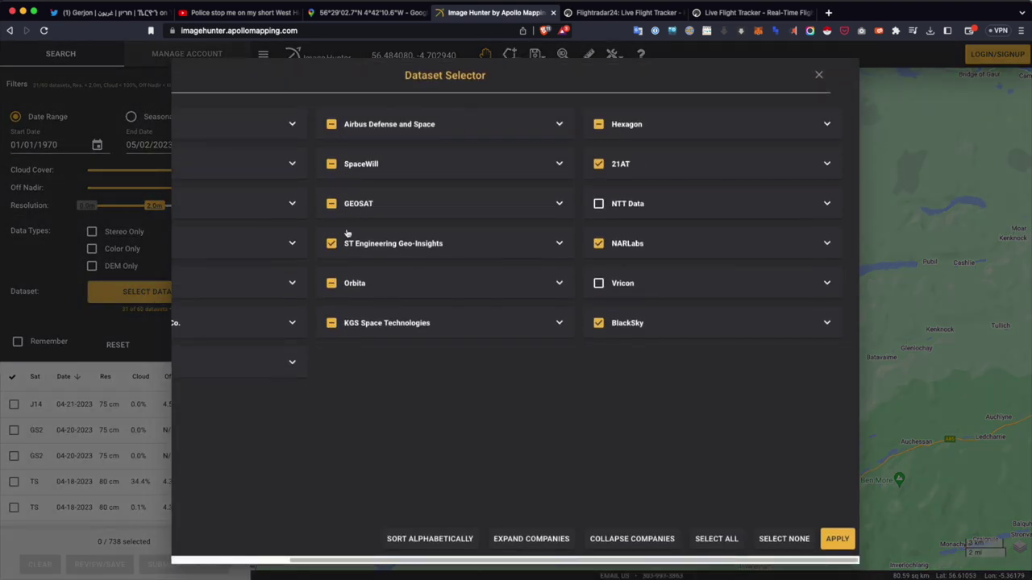
scroll(484, 550, left, 5)
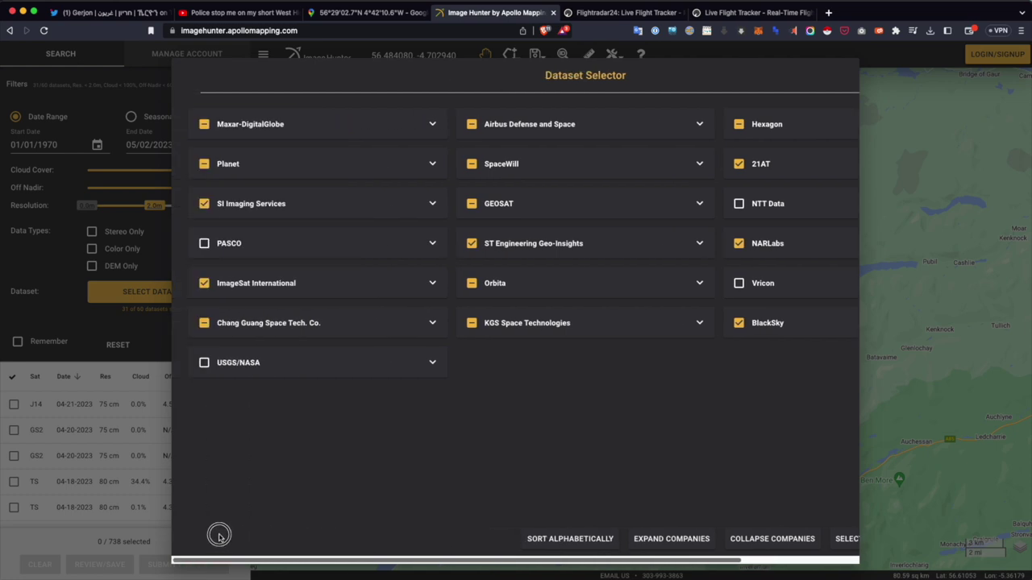
click(205, 126)
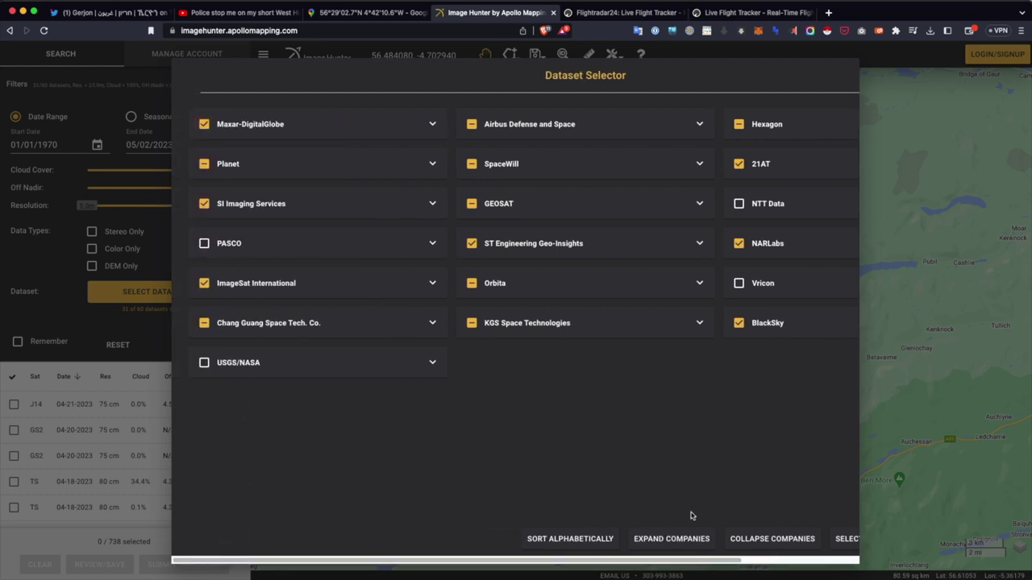
scroll(574, 564, right, 5)
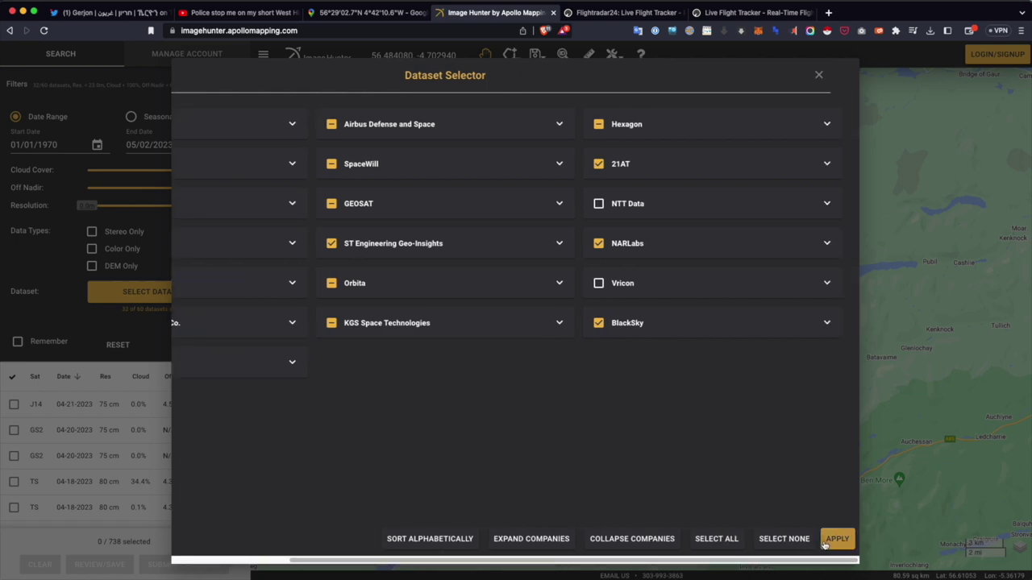
click(836, 539)
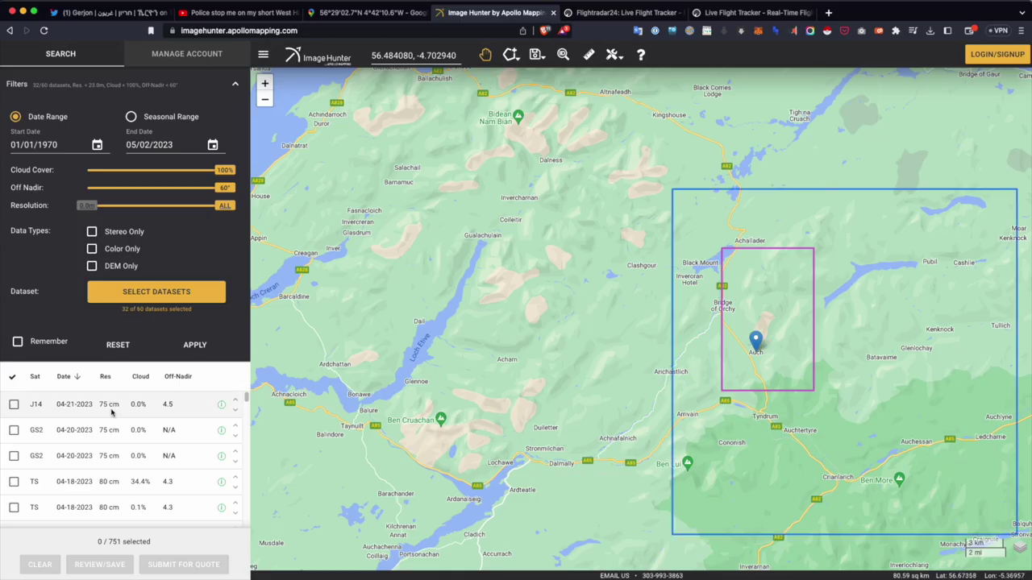
click(235, 84)
Find the P1 image dated 04-13-2020 with 50 cm resolution in the results and select it for preview on the map
scroll(91, 307, down, 20)
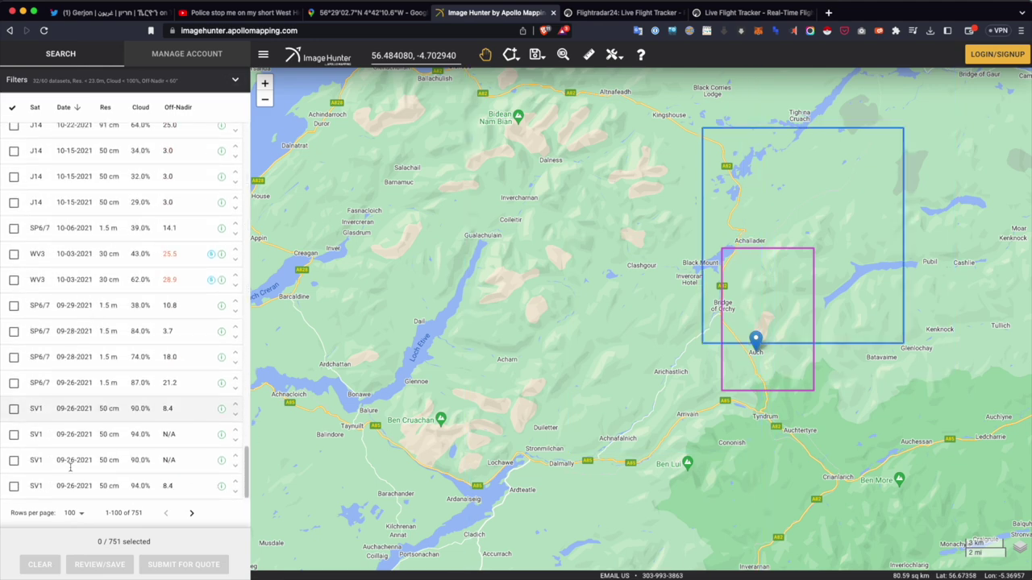
scroll(67, 231, down, 10)
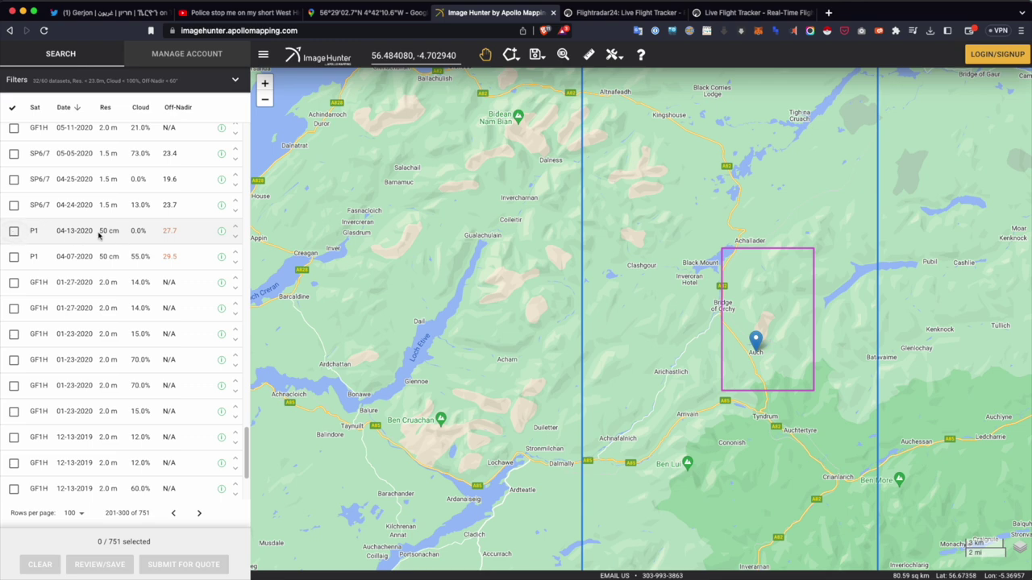
click(14, 231)
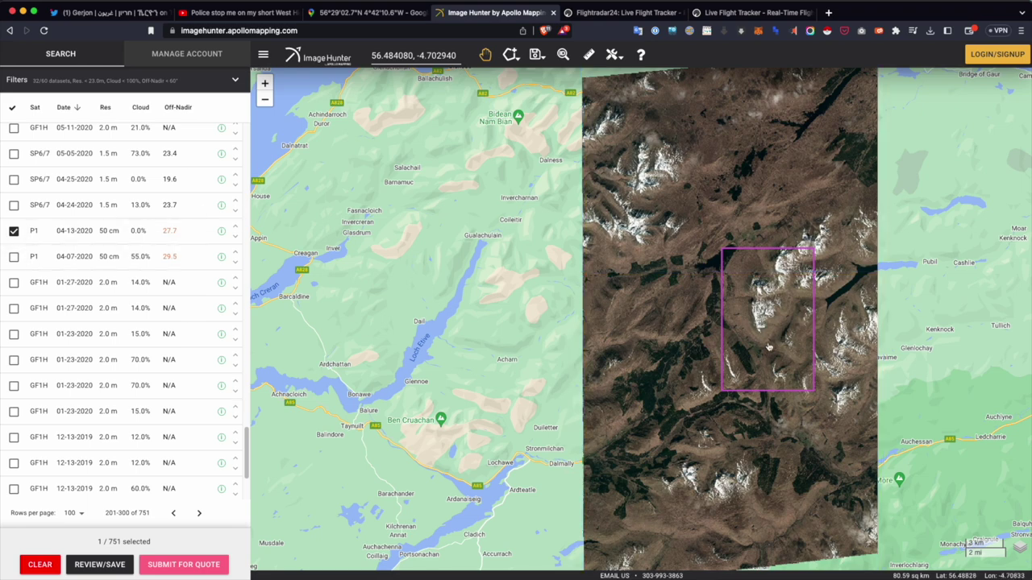
Inspect the selected image's preview around the search area and open its image information
scroll(770, 349, up, 1)
drag(746, 331, 676, 307)
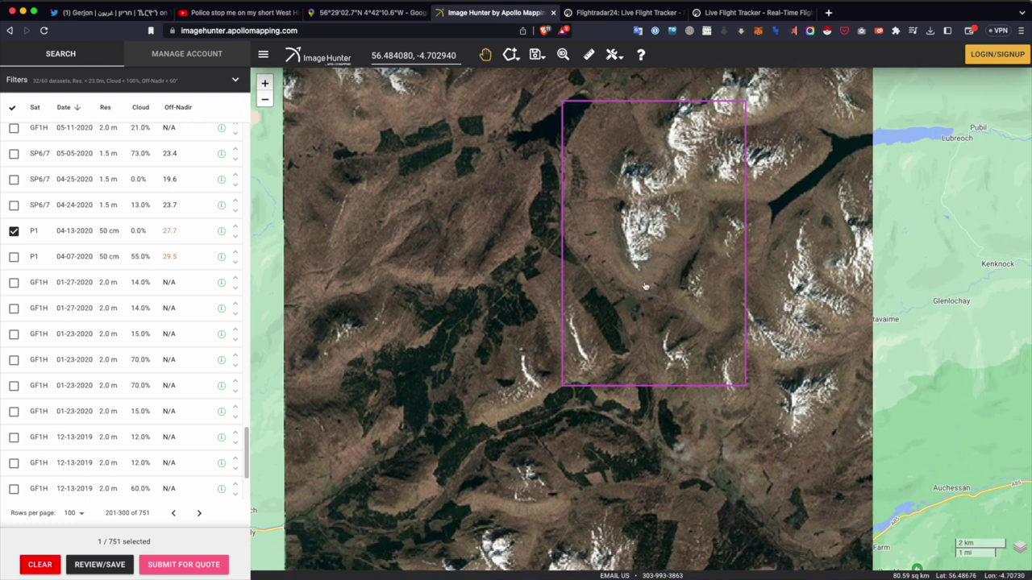
drag(761, 463, 703, 395)
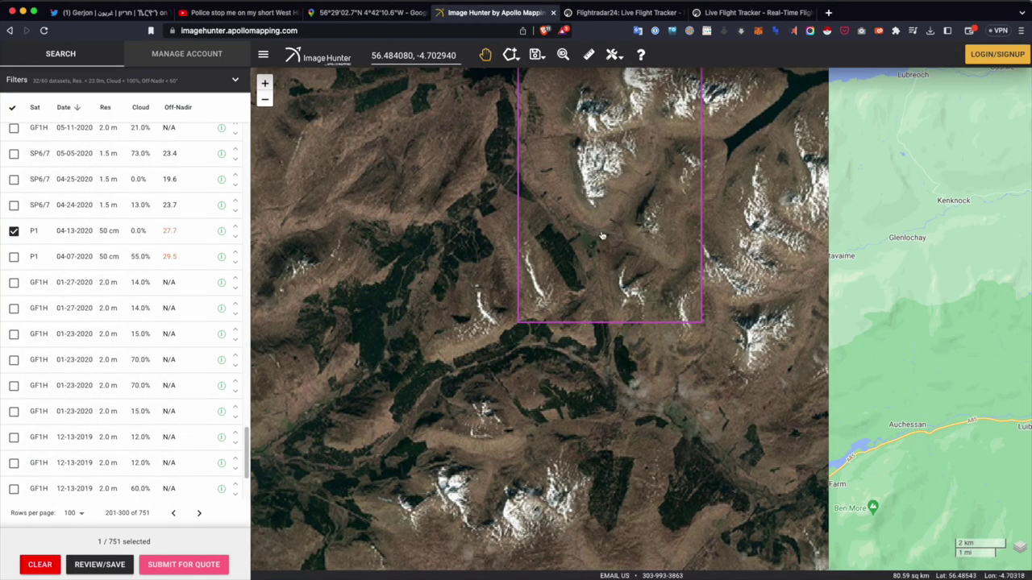
click(222, 231)
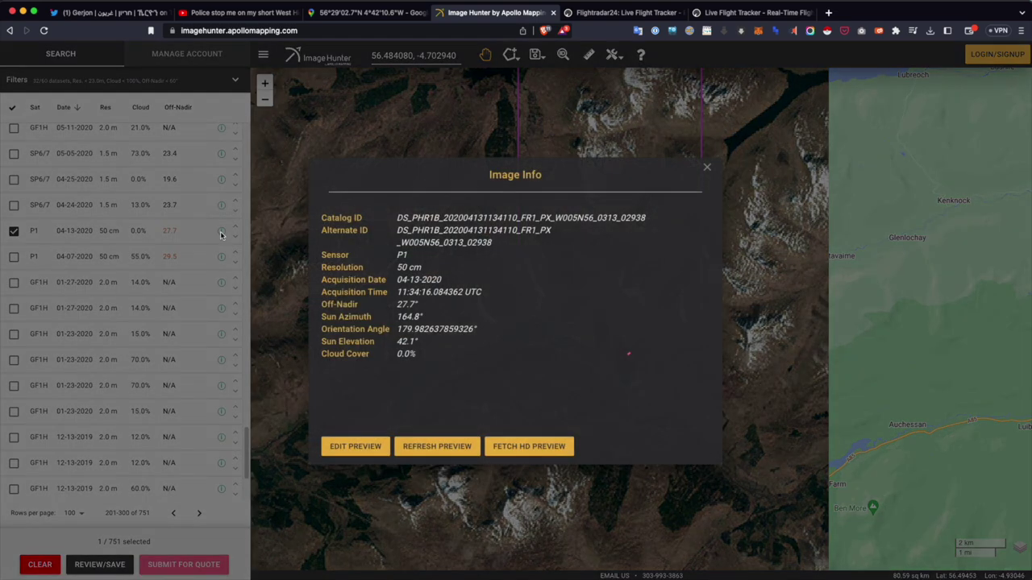
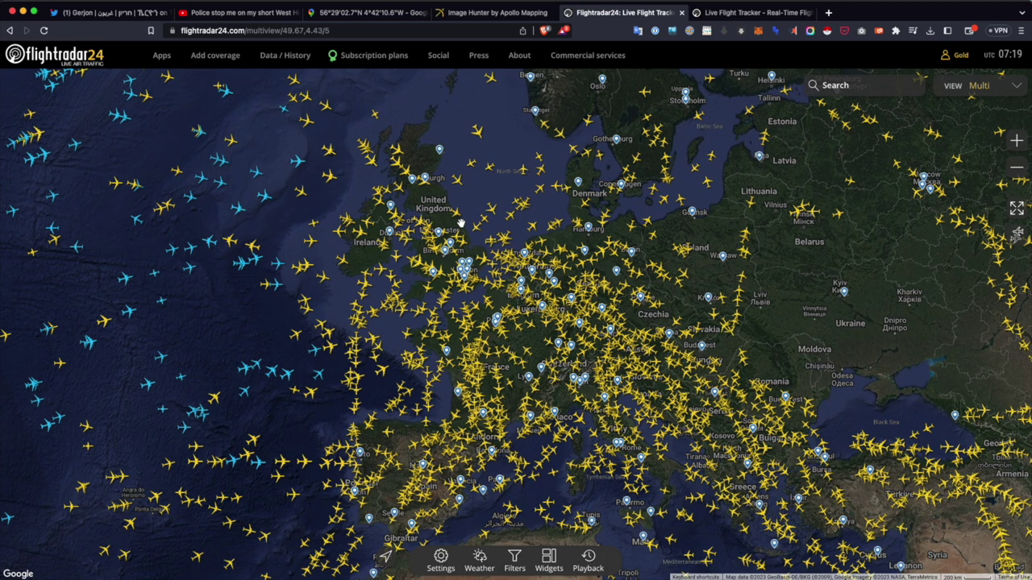
Check the image's acquisition date and time against the past-flight history offered by the Flightradar24 subscription plans
key(ctrl+Tab)
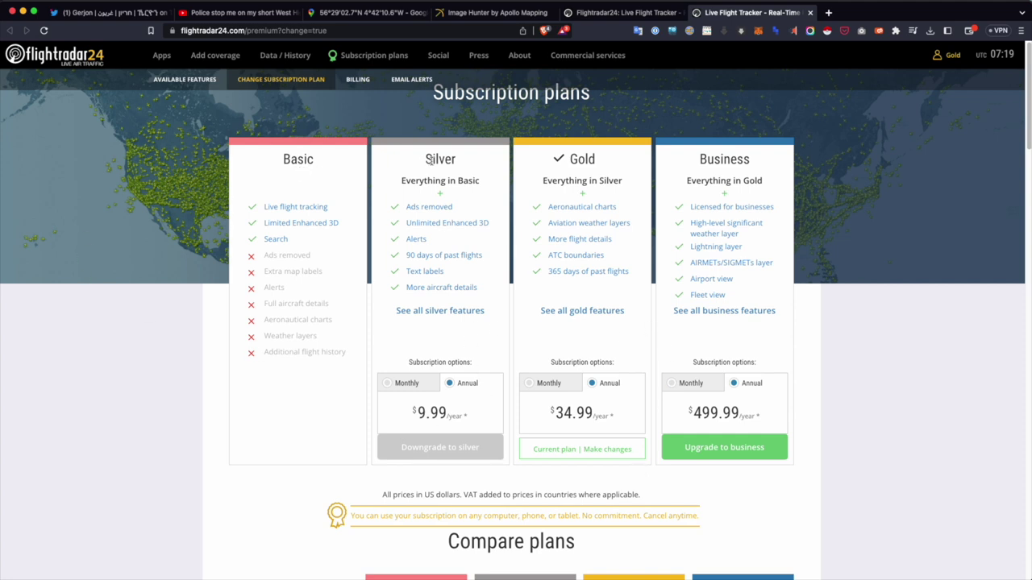
click(498, 13)
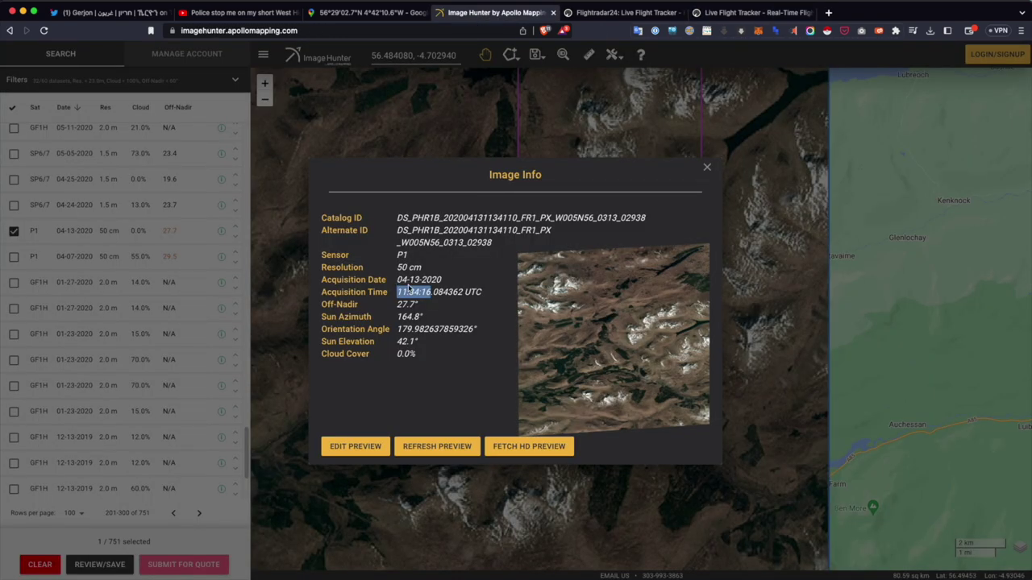
triple_click(437, 291)
click(418, 280)
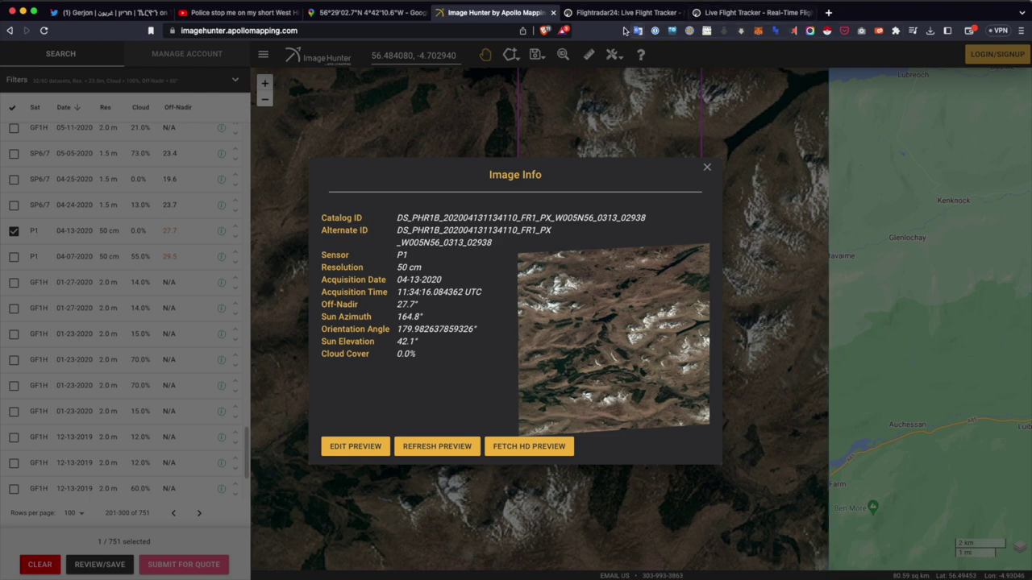
click(750, 12)
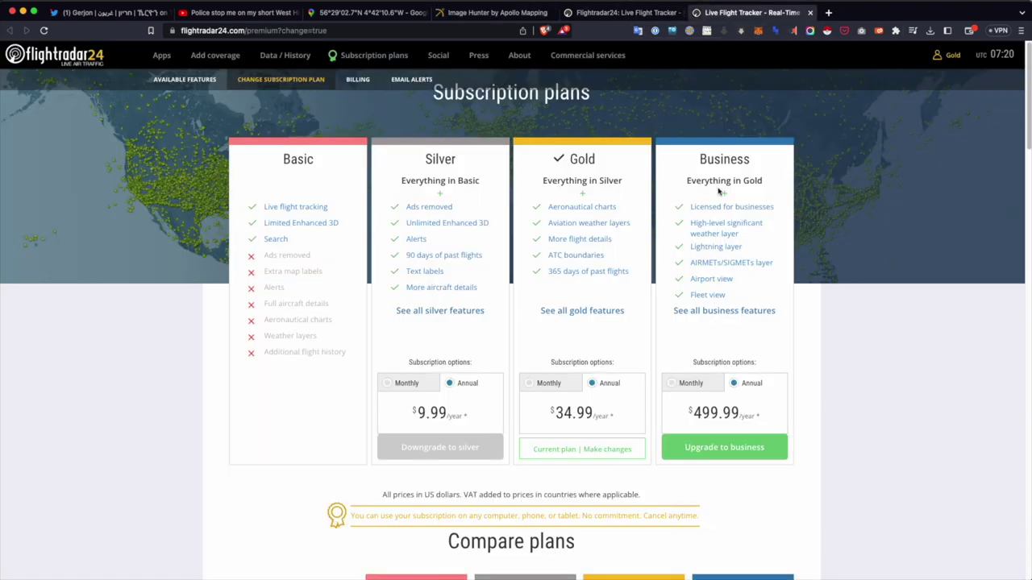
click(465, 13)
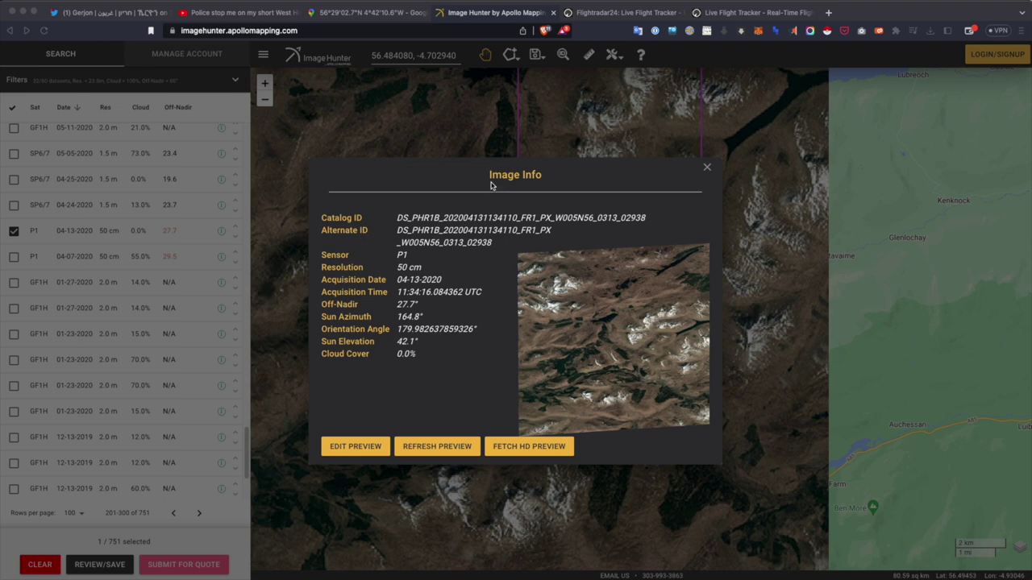
click(482, 217)
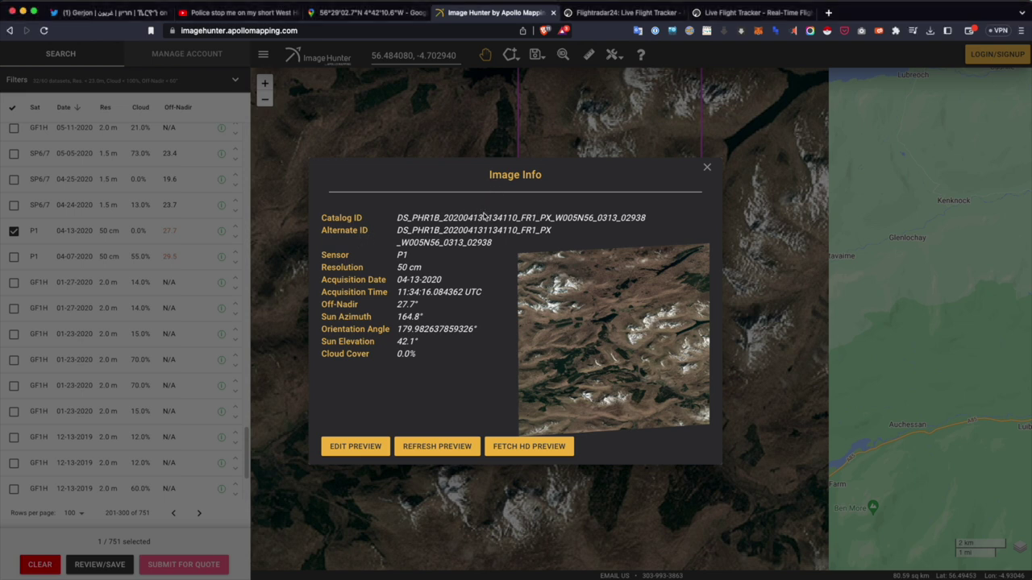
drag(488, 176, 545, 176)
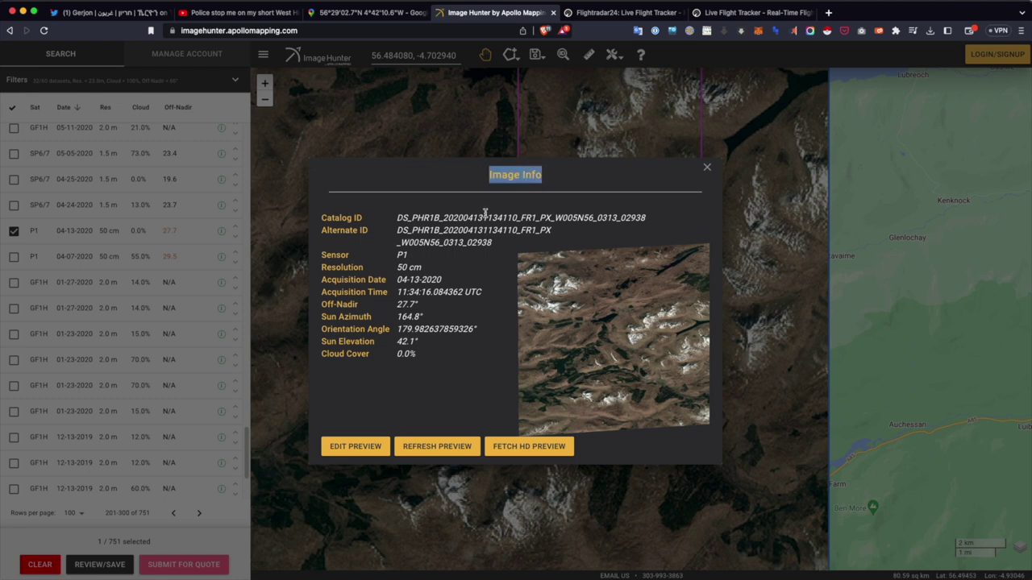
click(483, 215)
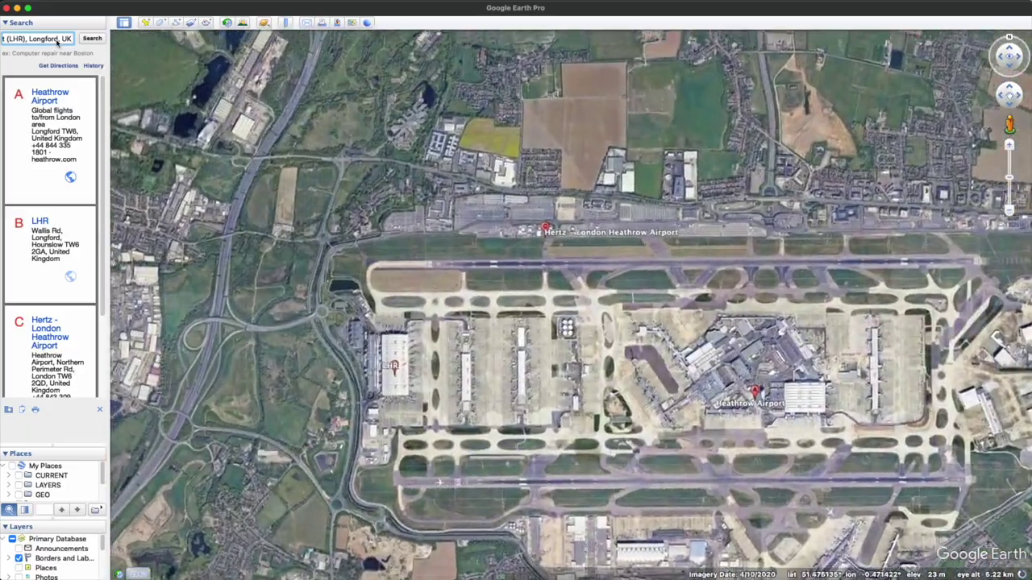
Centre Heathrow Airport in Google Earth Pro and show its historical imagery from 7/2022
click(622, 287)
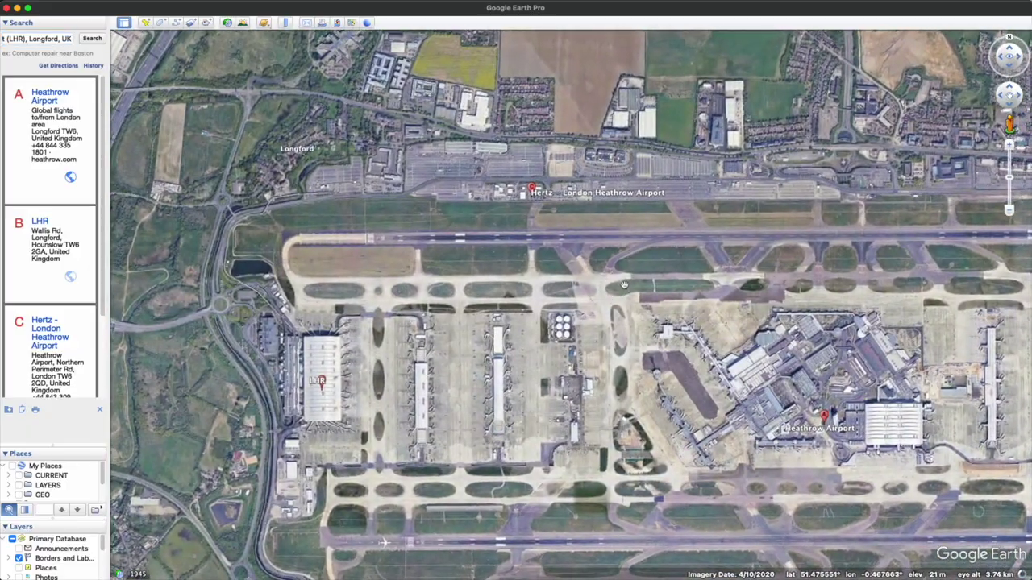
drag(624, 286, 477, 264)
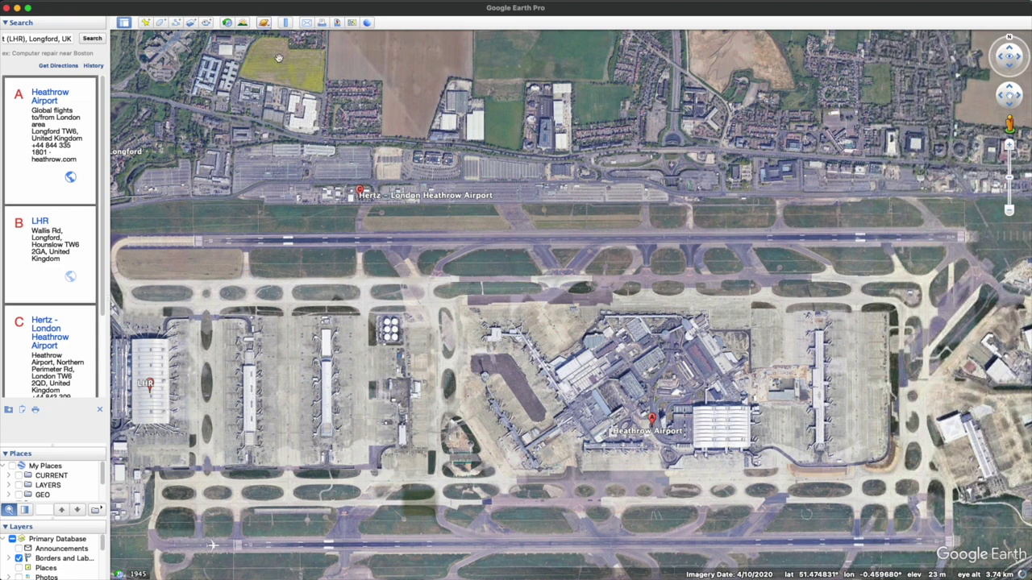
drag(529, 303, 548, 202)
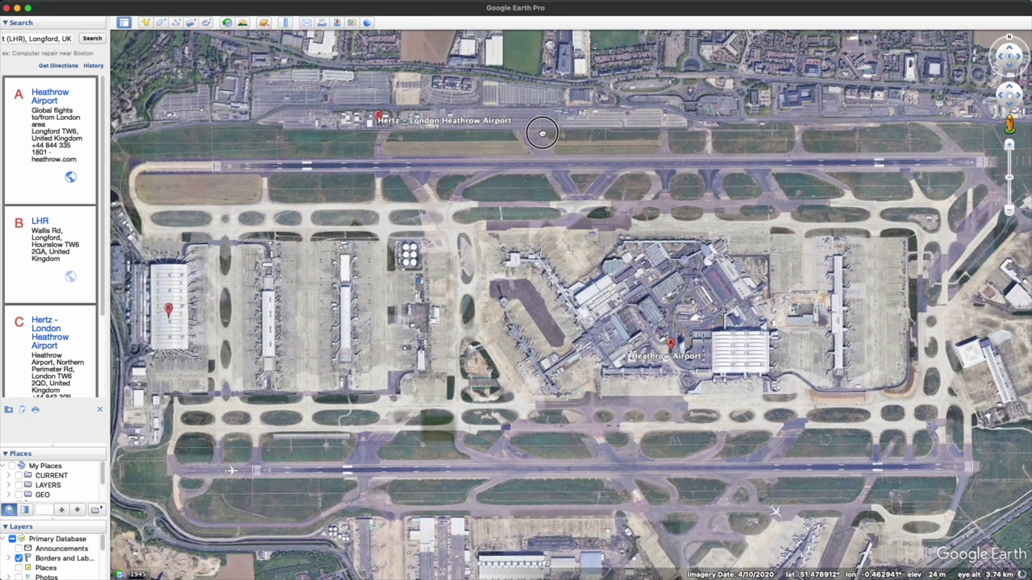
click(227, 23)
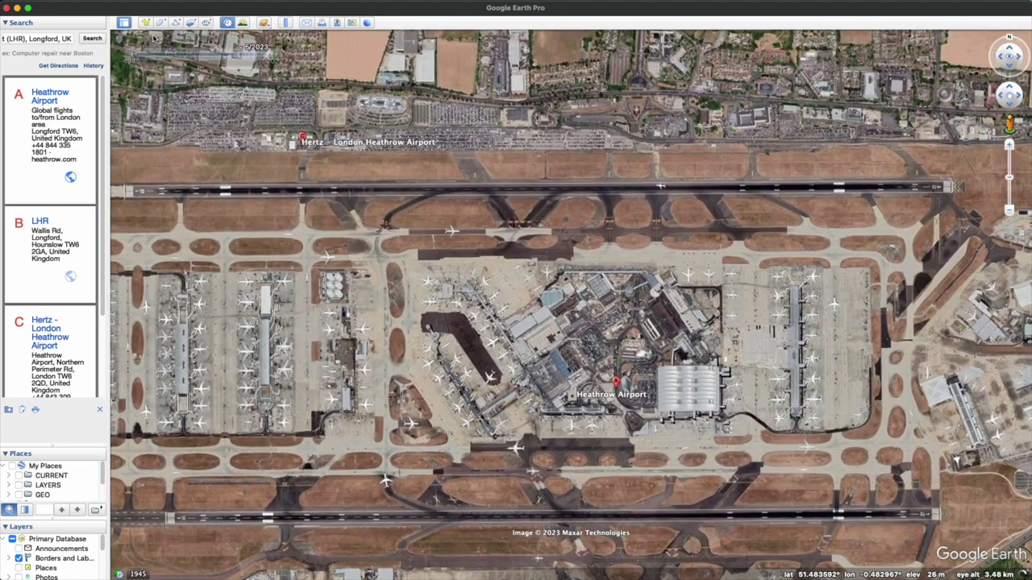
drag(278, 54, 272, 54)
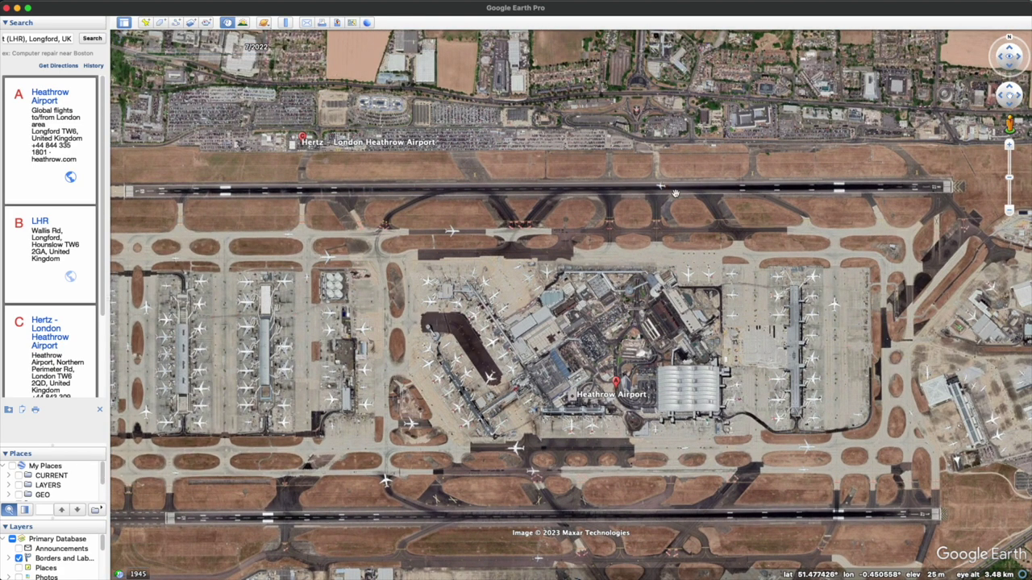
Zoom in on the aircraft on Heathrow's northern runway to examine its coloured ghosting in the satellite image
double_click(673, 191)
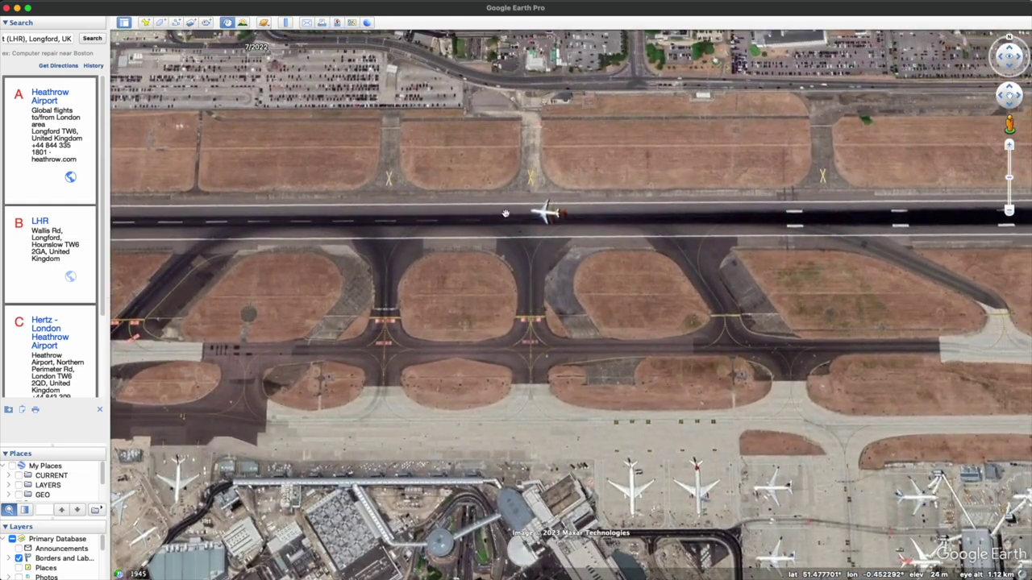
double_click(504, 209)
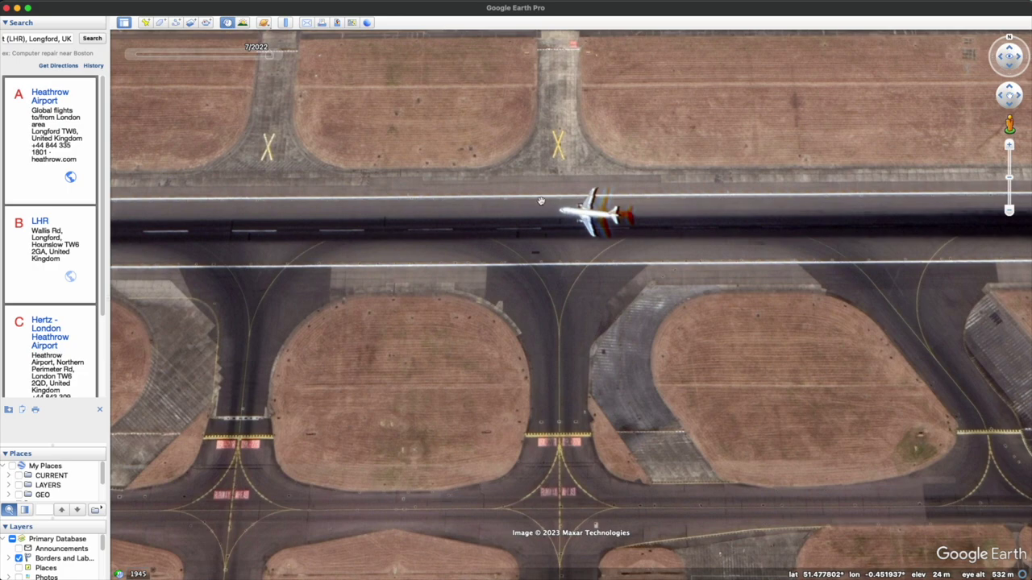
mouse_move(608, 223)
mouse_down()
mouse_move(616, 306)
mouse_move(615, 132)
mouse_move(497, 162)
mouse_move(524, 225)
mouse_move(603, 167)
mouse_move(615, 218)
mouse_up()
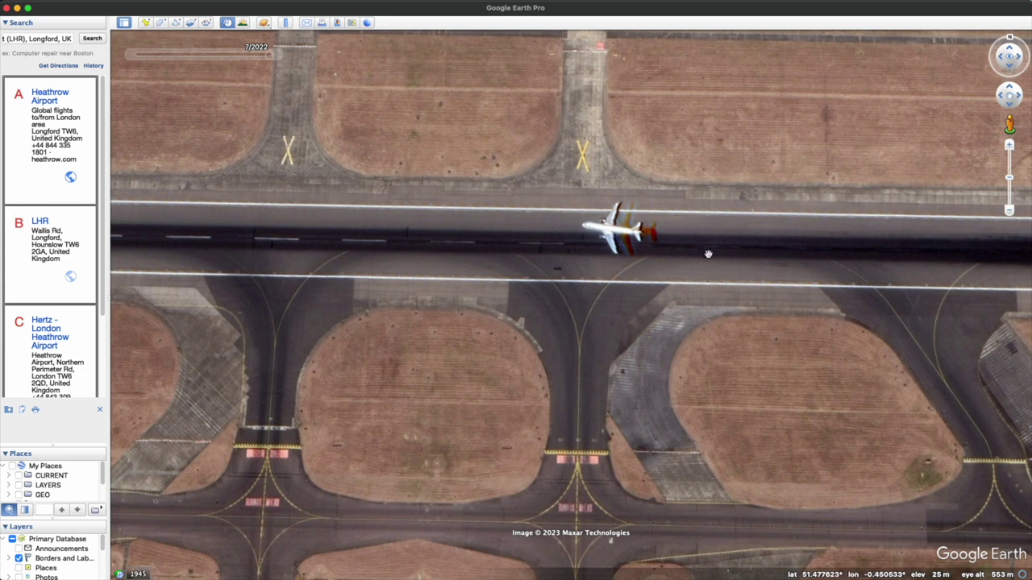
Examine the offset colour bands of the aircraft on Heathrow's northern runway at closer range
mouse_move(611, 241)
mouse_down()
mouse_move(617, 234)
mouse_move(584, 243)
mouse_up()
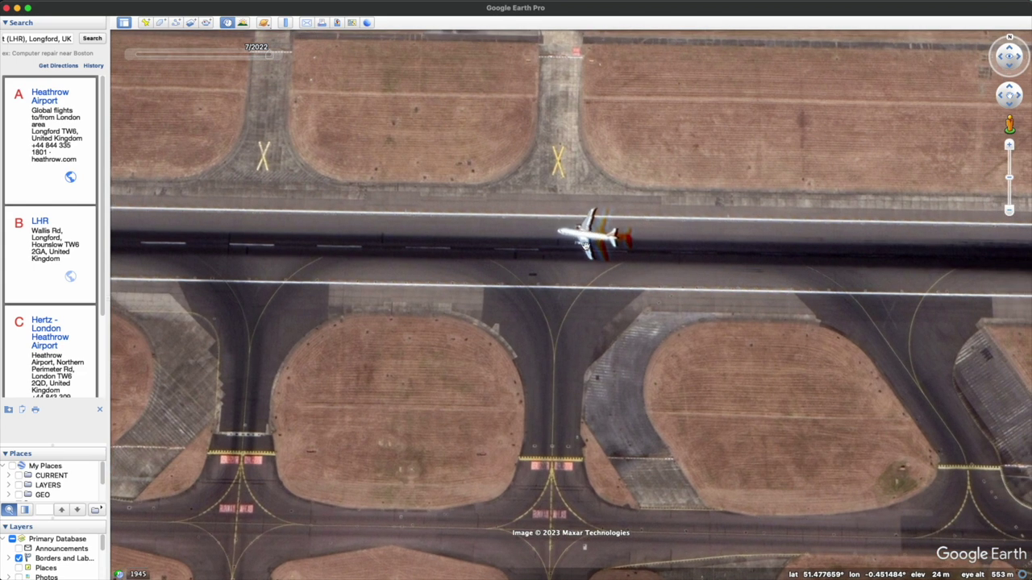
scroll(583, 243, up, 5)
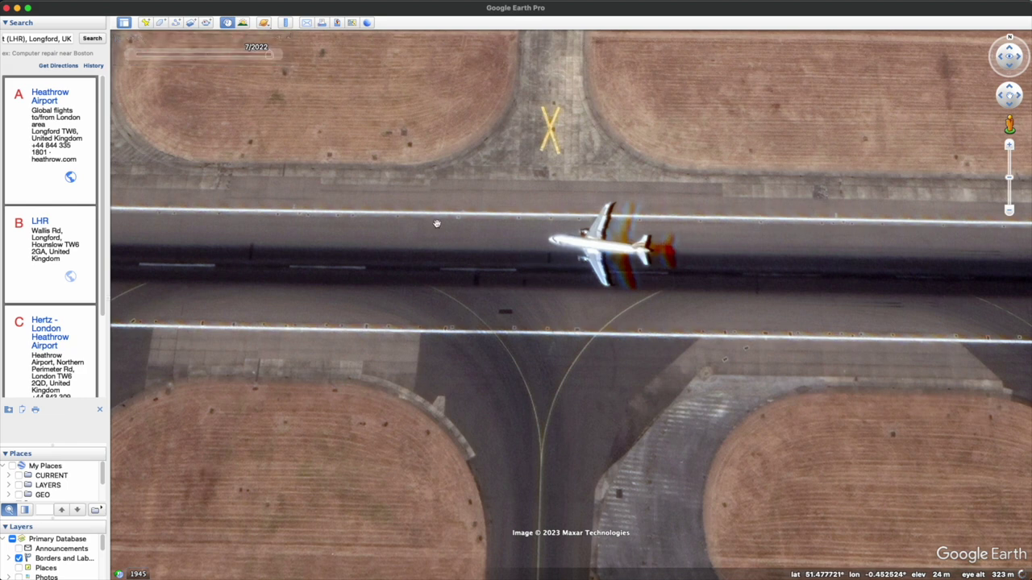
mouse_move(255, 43)
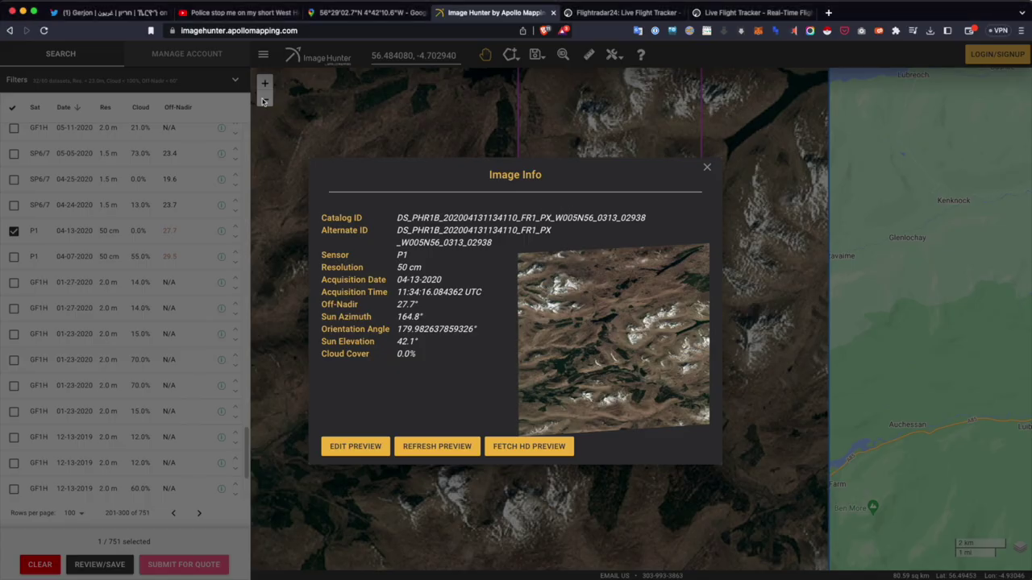
Switch to Image Hunter, close the image information and search for Heathrow
click(404, 54)
triple_click(405, 54)
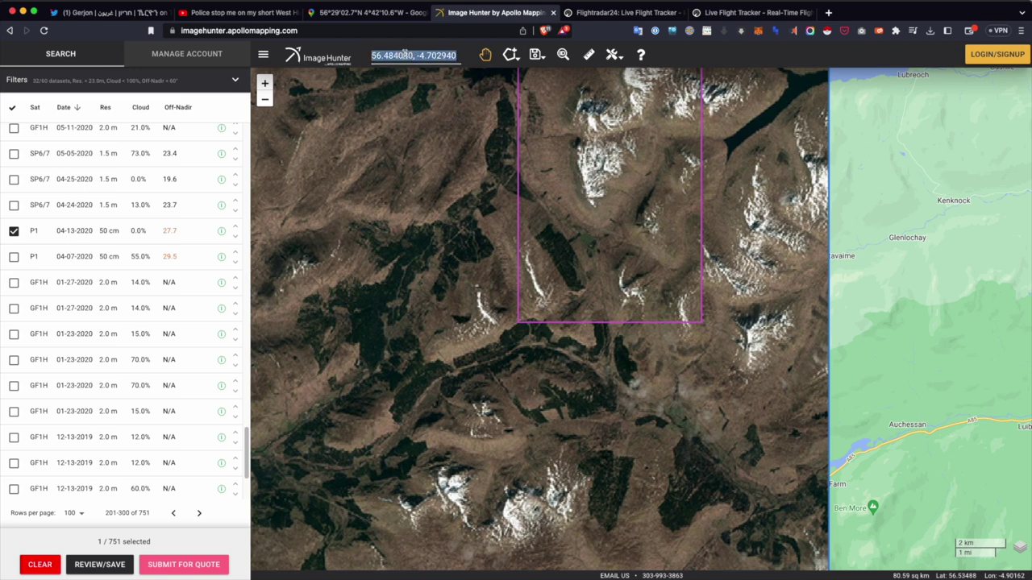
text(Heathrow)
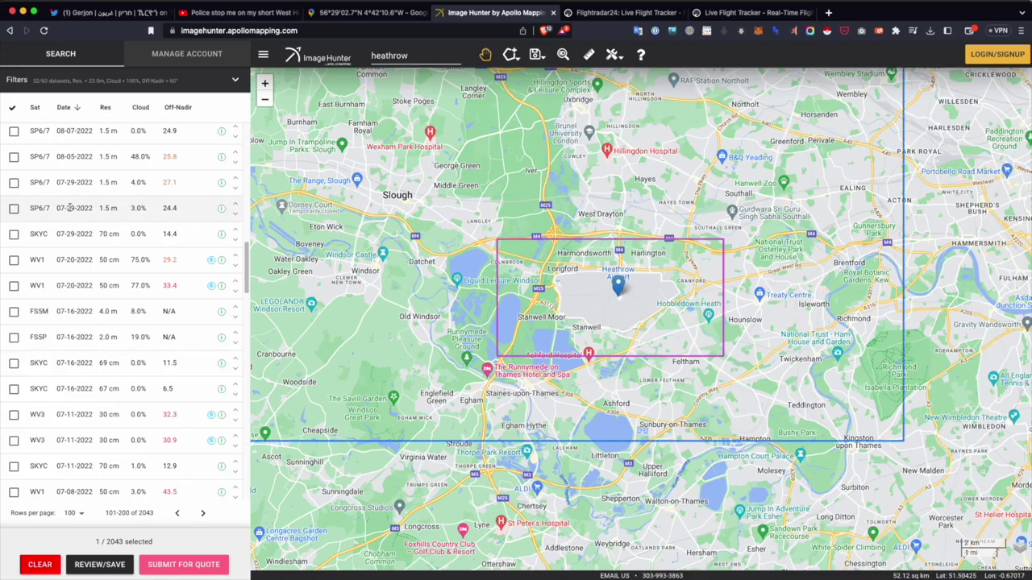
Preview the 07-11-2022 WV3 image with 32.3 off-nadir and inspect Heathrow's runways for the aircraft
scroll(84, 394, down, 3)
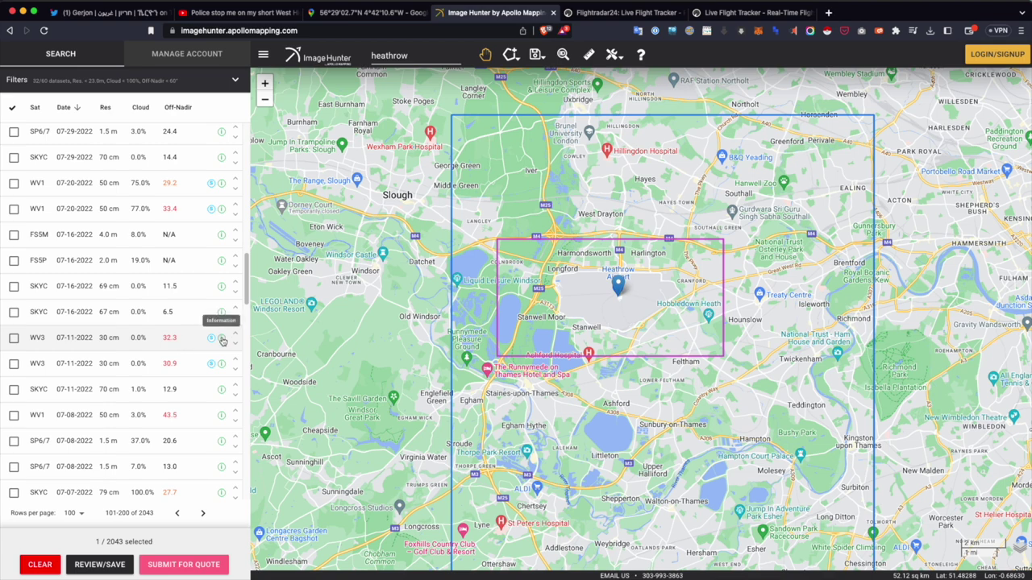
click(14, 338)
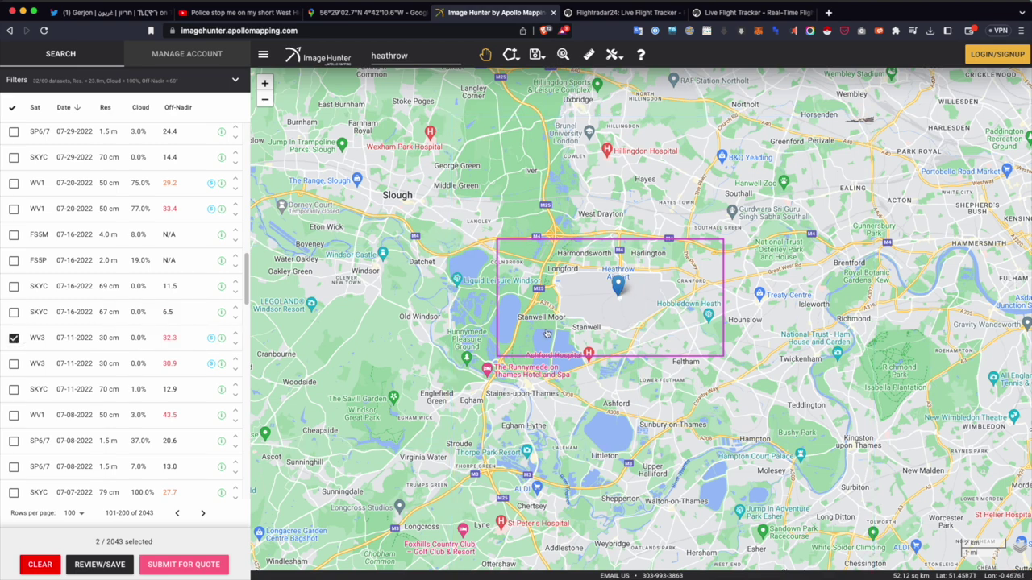
scroll(620, 302, up, 5)
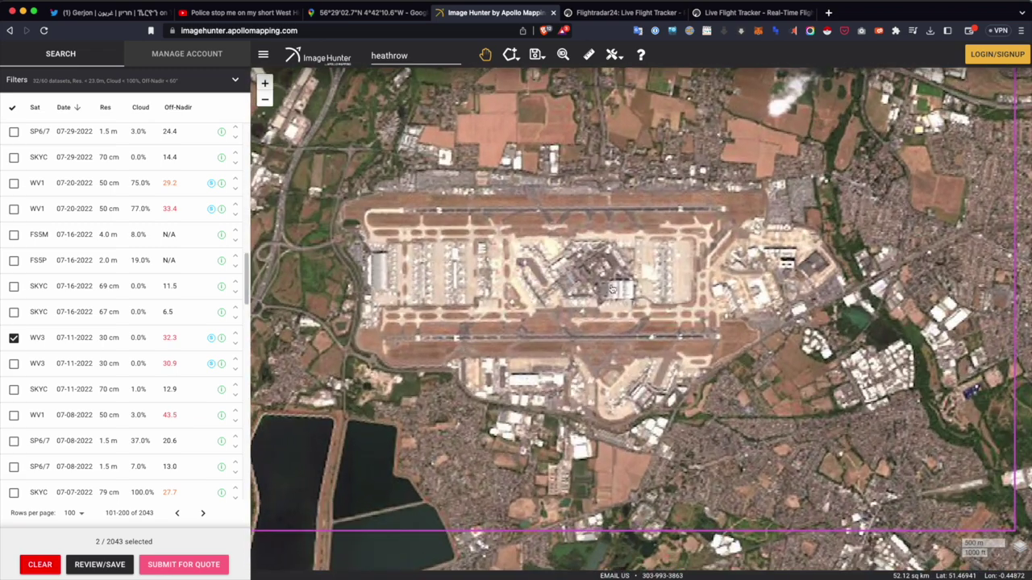
scroll(612, 289, up, 2)
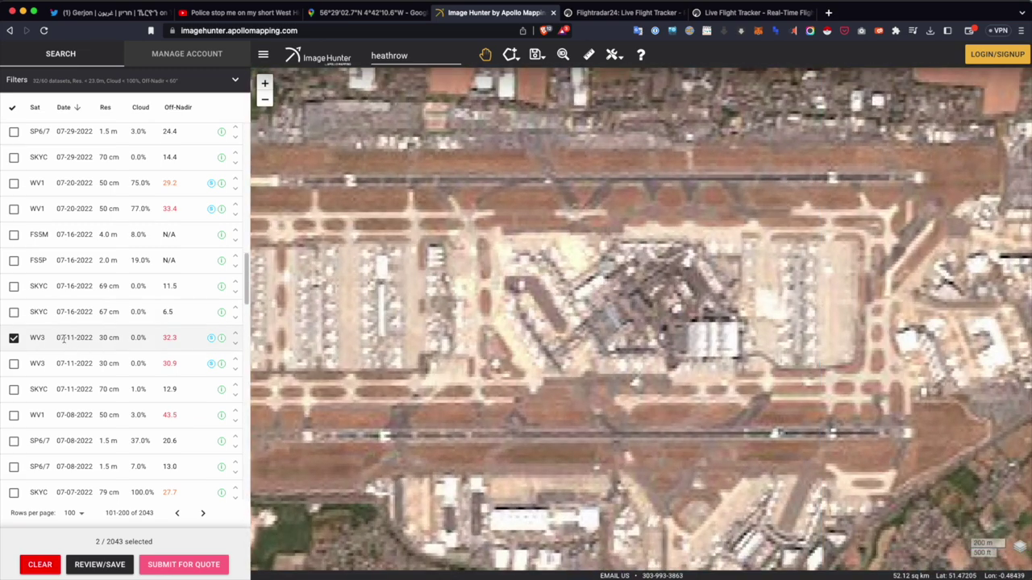
drag(529, 200, 597, 206)
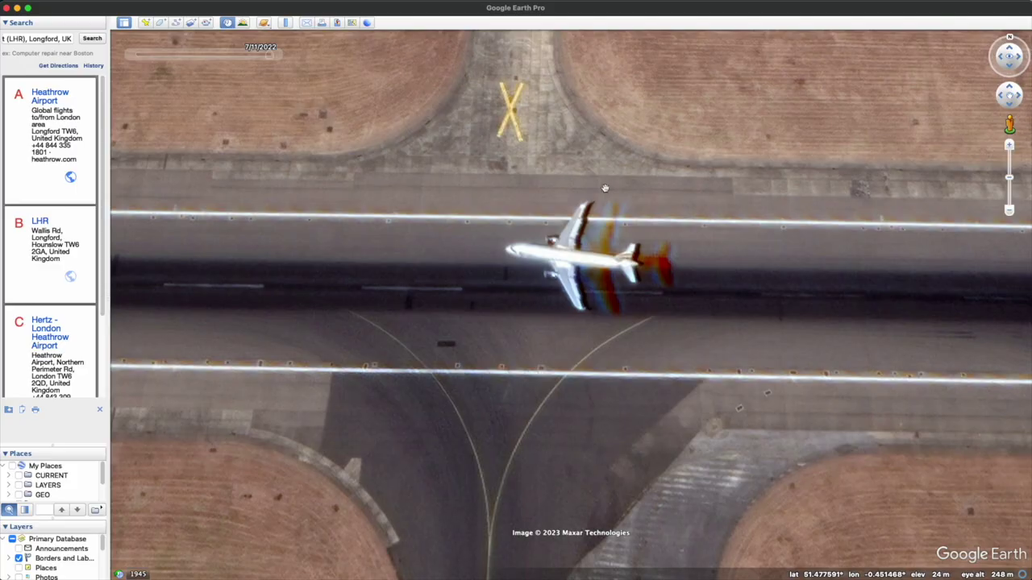
Switch to Google Earth Pro and check the runway aircraft's position within the whole airport
scroll(593, 306, down, 5)
scroll(592, 306, down, 5)
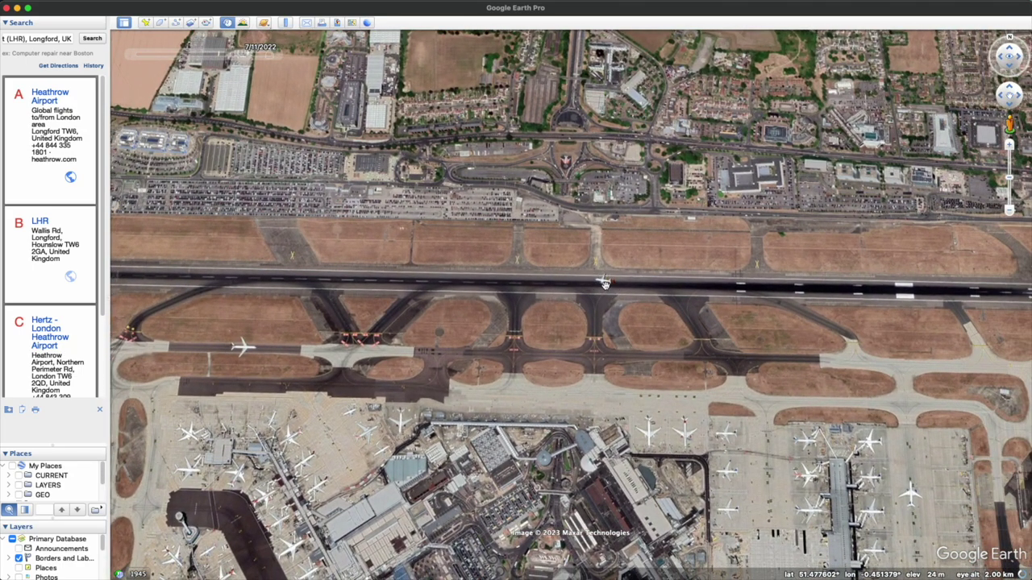
drag(604, 282, 598, 240)
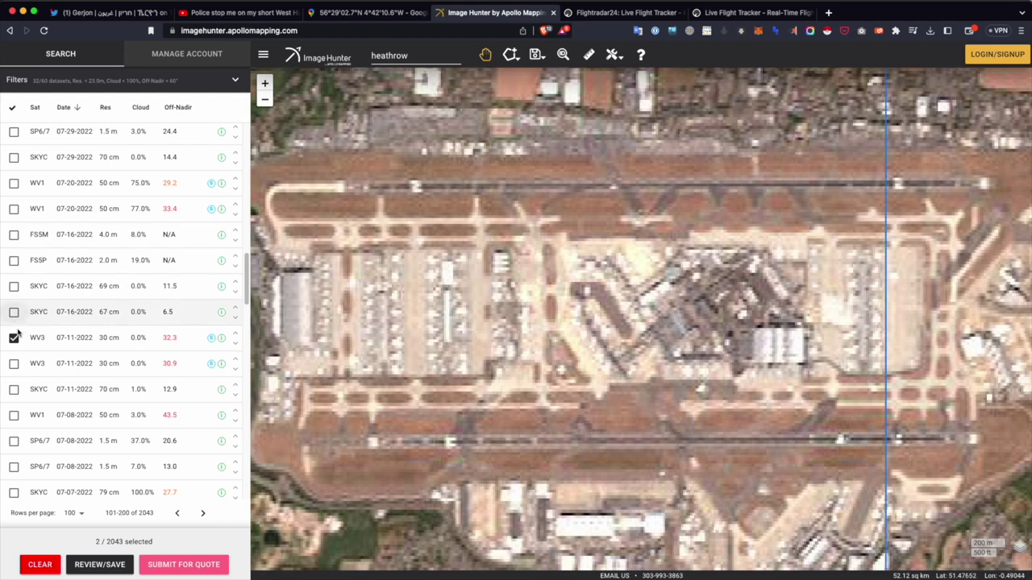
Compare both 07-11-2022 WV3 previews with the Google Earth Pro image, keeping only the one with 30.9 off-nadir selected of the two
click(15, 364)
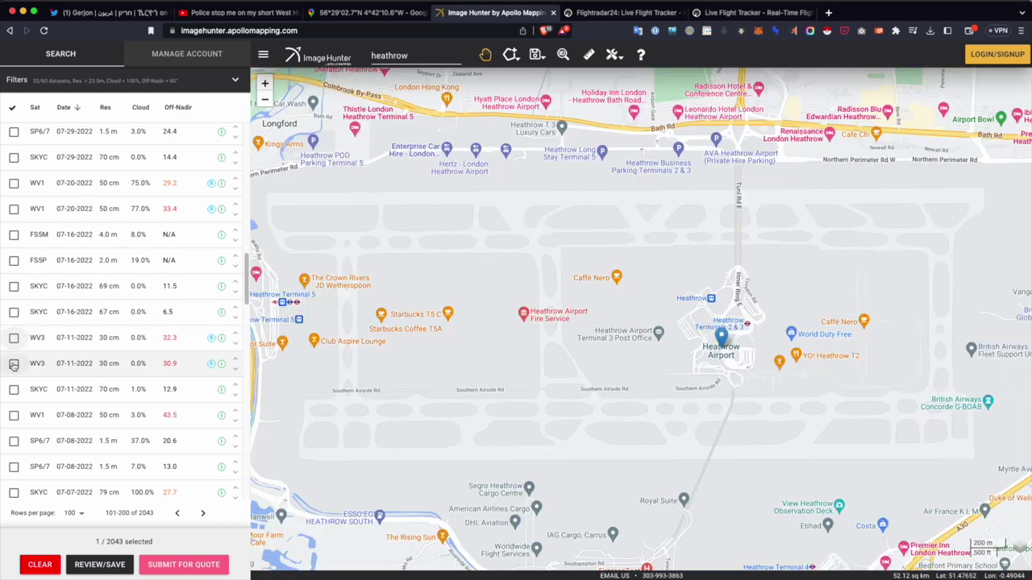
click(14, 339)
click(15, 339)
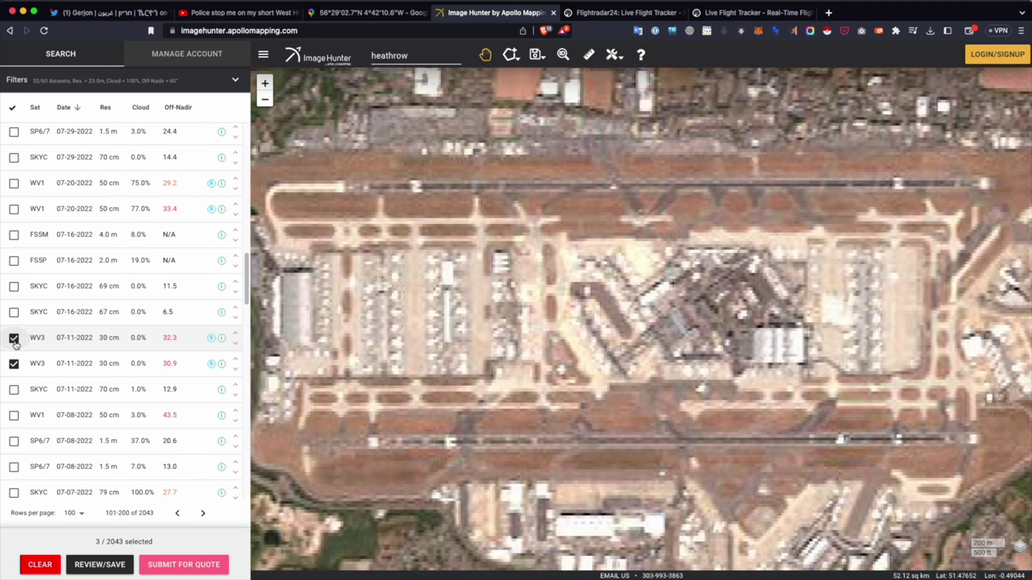
click(15, 339)
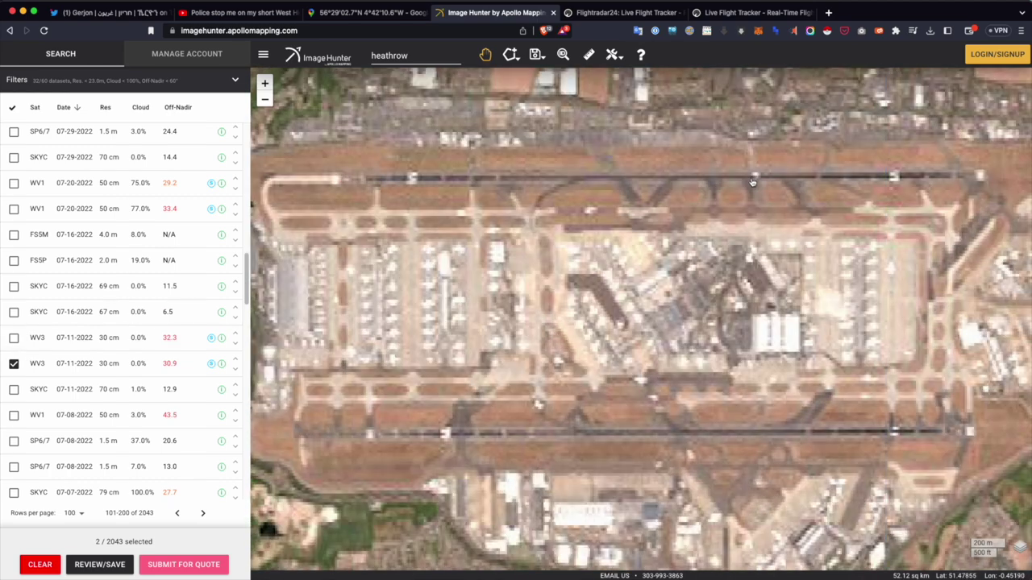
click(582, 184)
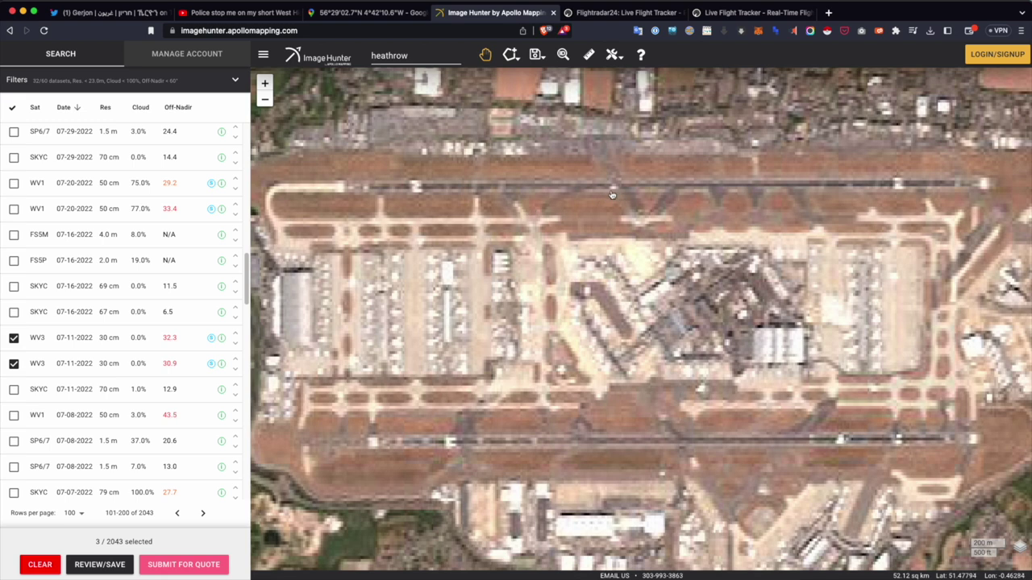
click(13, 337)
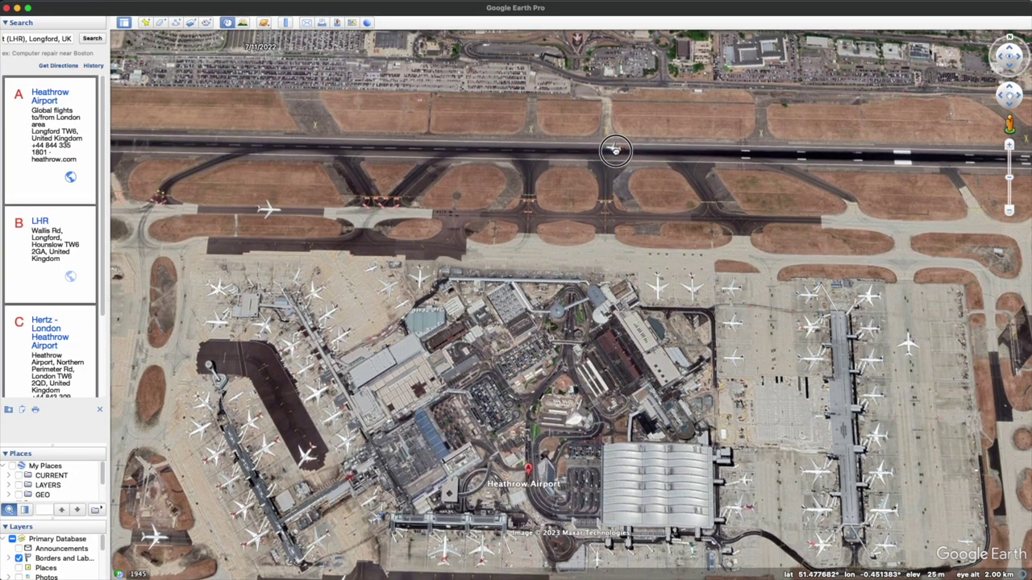
key(super+Tab)
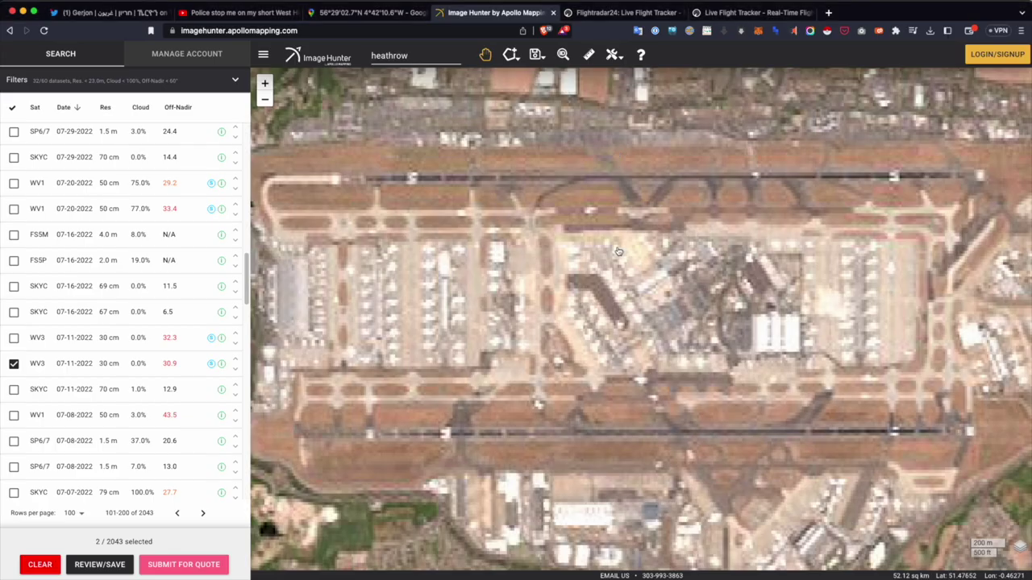
Read the acquisition time of the WV3 image with 30.9 off-nadir and check Flightradar24's subscription plans for past-flight coverage
click(223, 364)
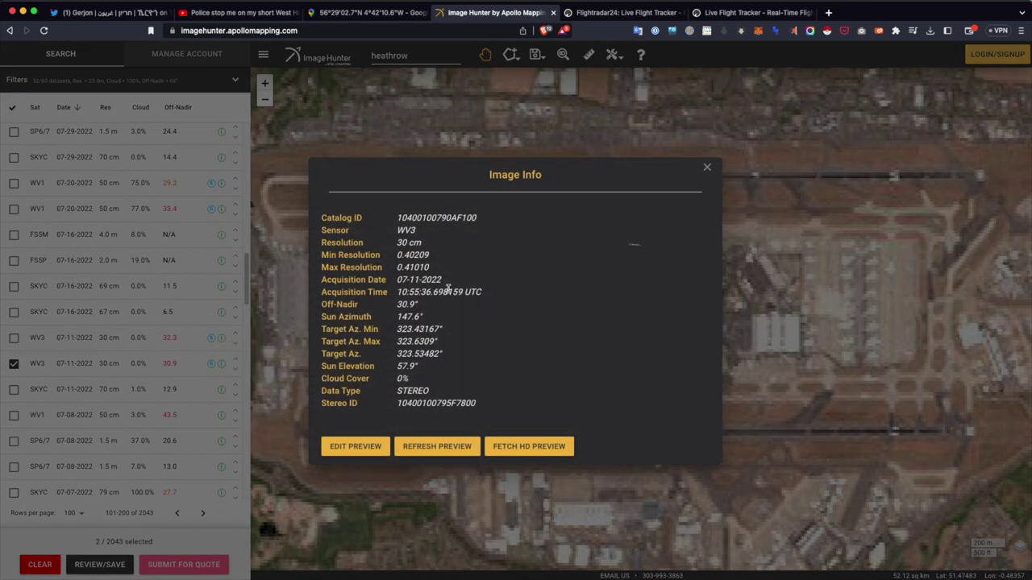
drag(398, 294, 433, 292)
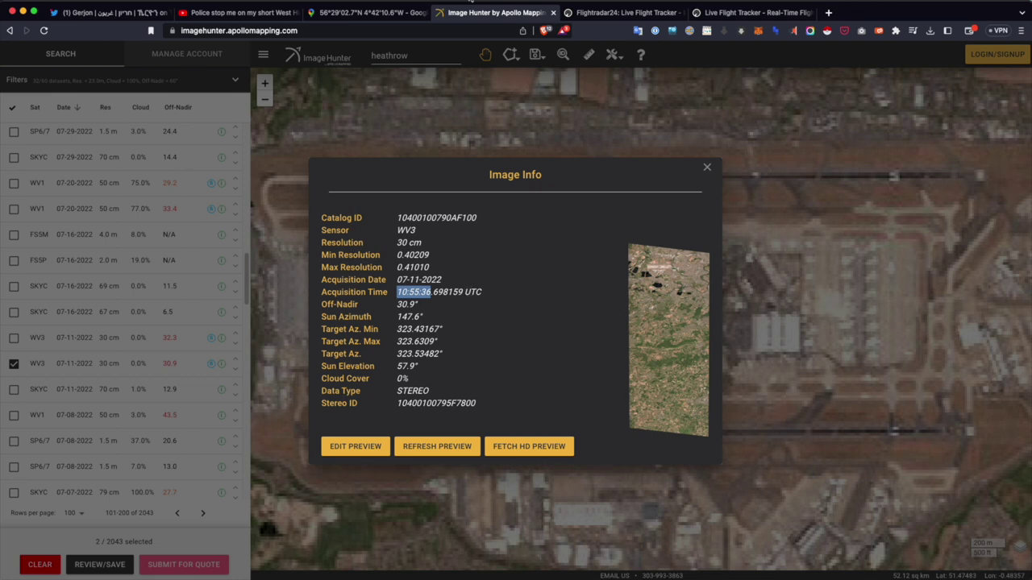
click(728, 13)
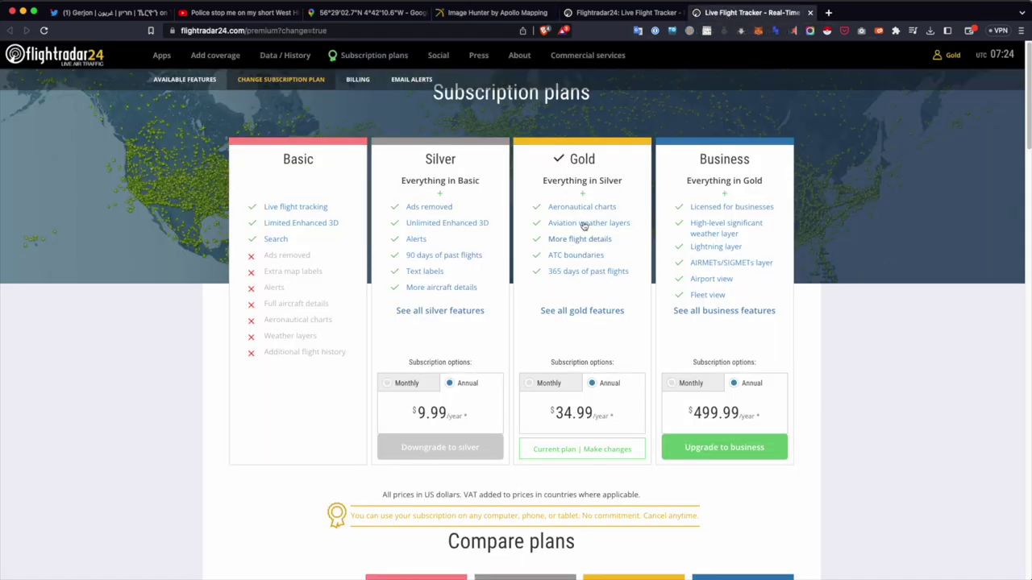
Find London Heathrow Airport on the Flightradar24 live map and frame the whole airfield
click(599, 15)
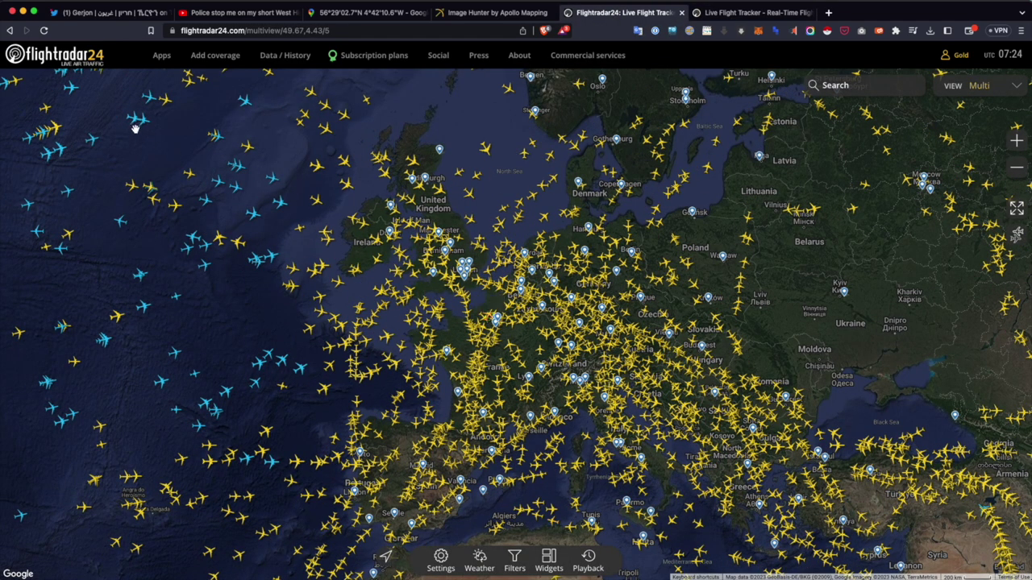
click(883, 87)
click(862, 127)
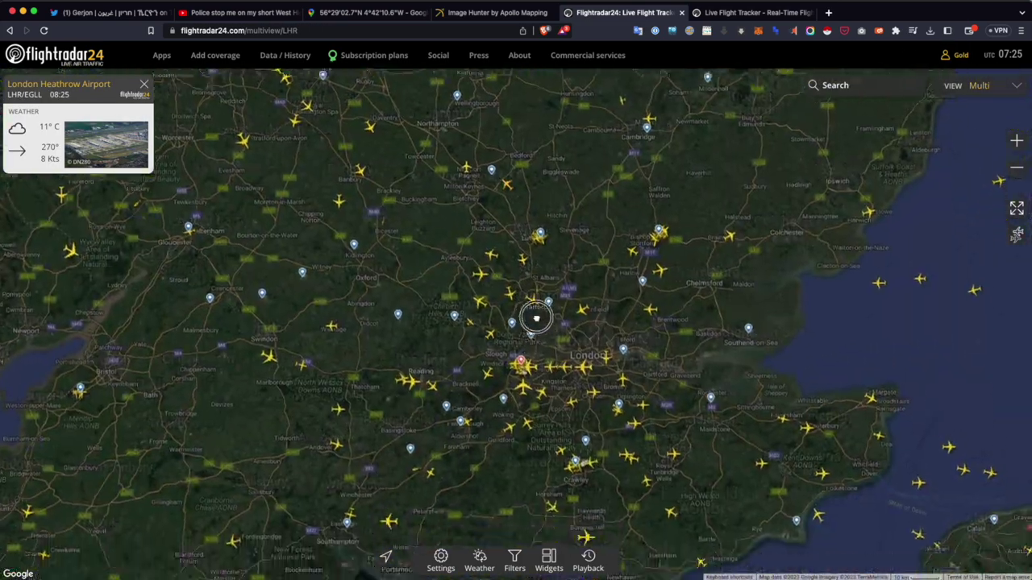
scroll(530, 317, up, 5)
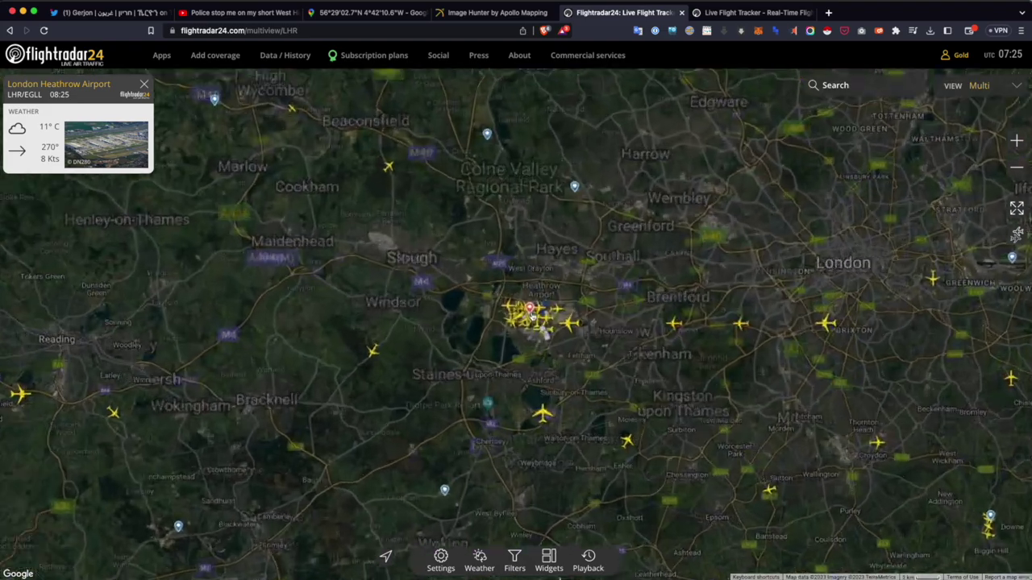
scroll(530, 317, up, 5)
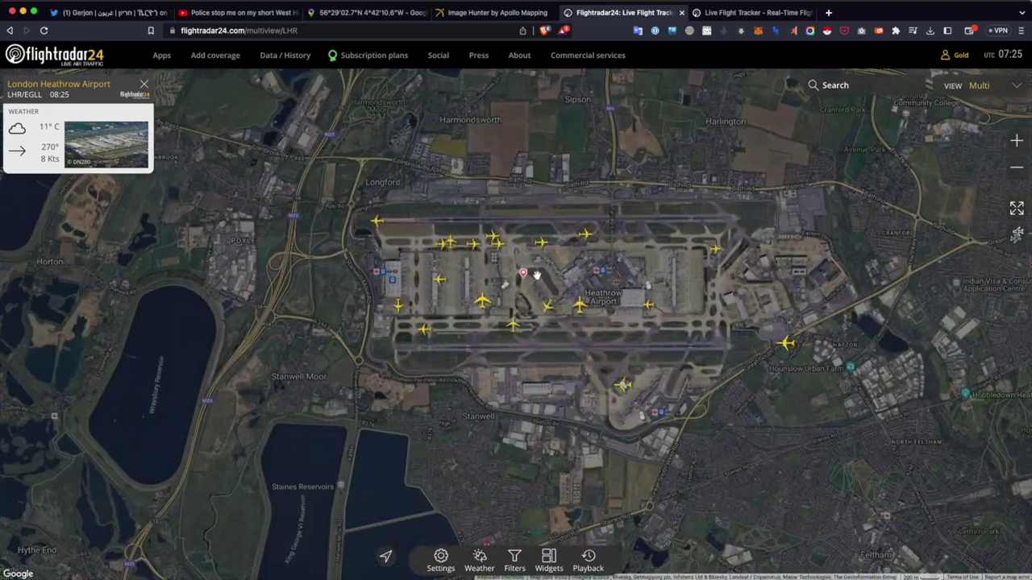
scroll(536, 275, up, 3)
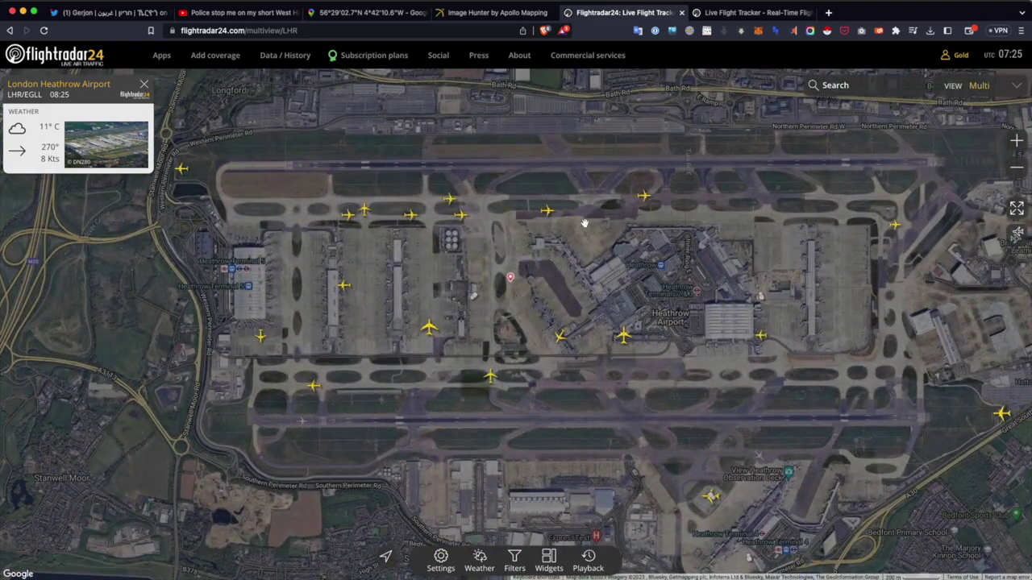
drag(590, 212, 563, 244)
scroll(560, 241, down, 4)
scroll(553, 274, up, 2)
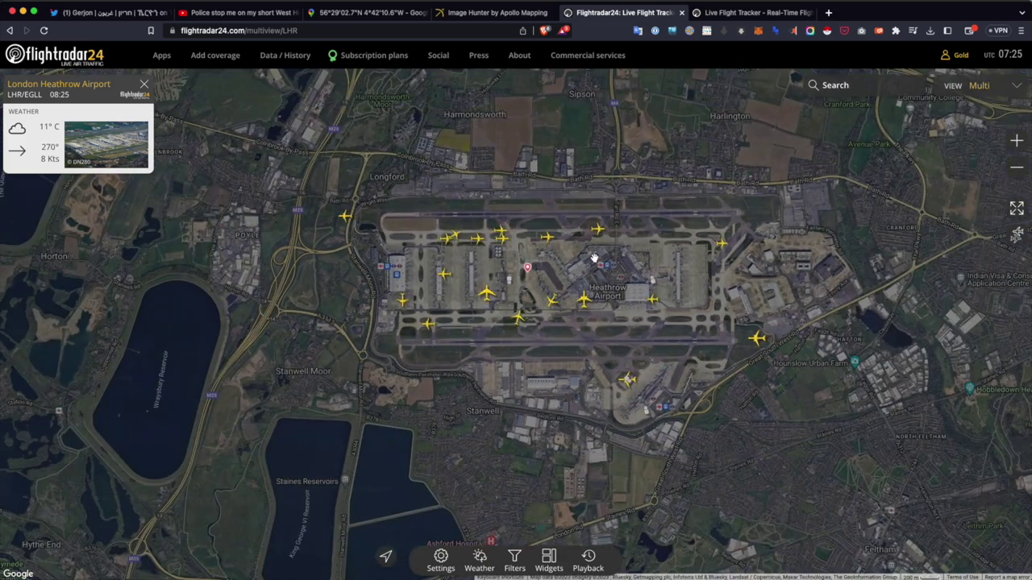
Open Flightradar24's playback and set its date to Jul 11, 2022, according to the acquisition date in Image Hunter
click(588, 561)
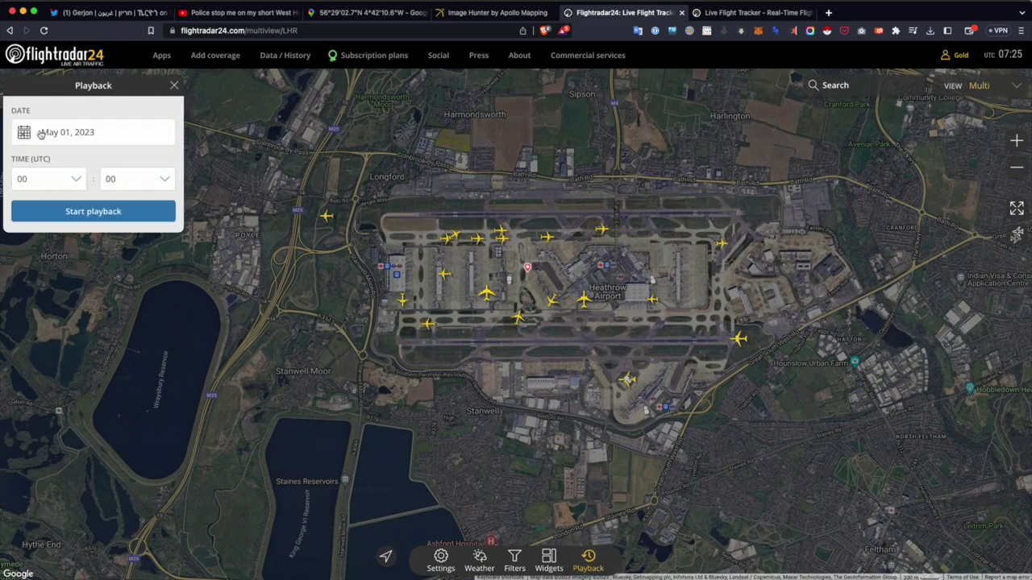
click(63, 134)
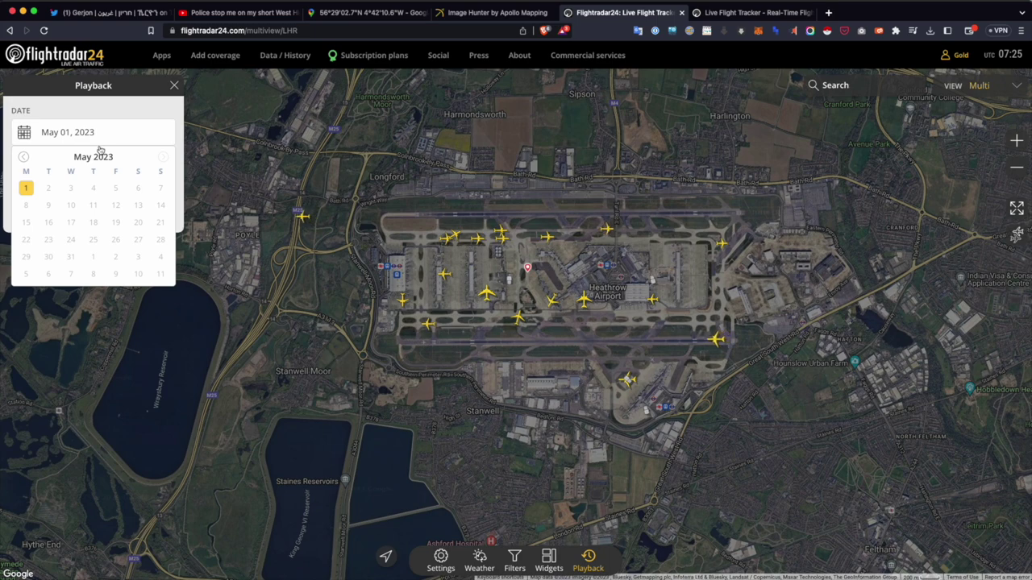
click(488, 12)
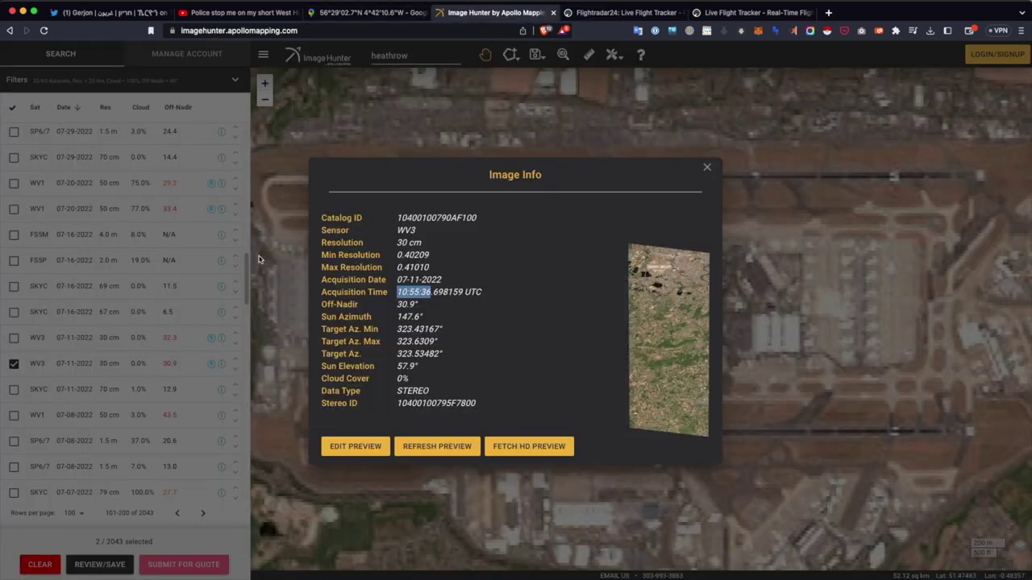
click(401, 295)
drag(397, 280, 448, 282)
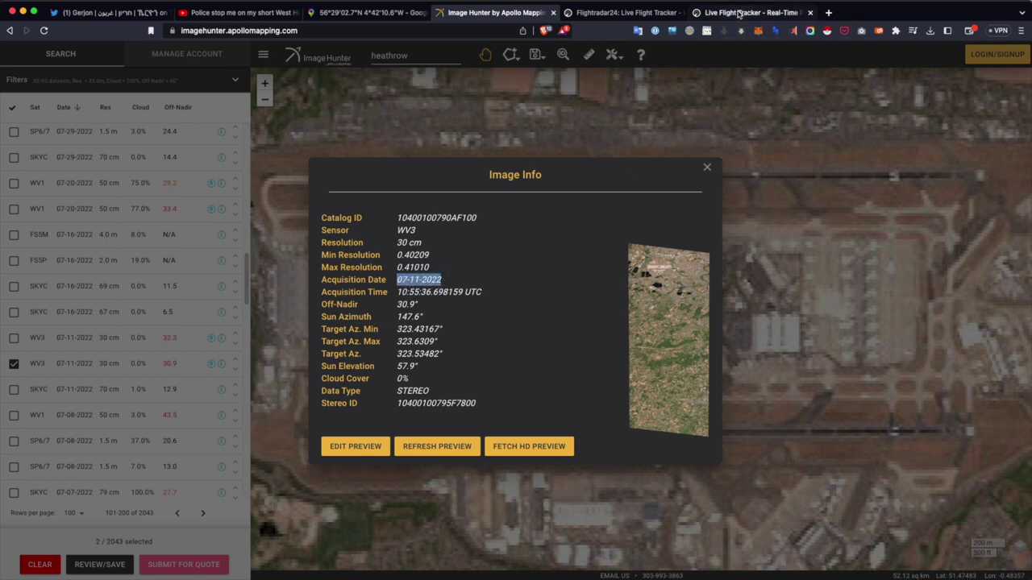
click(625, 12)
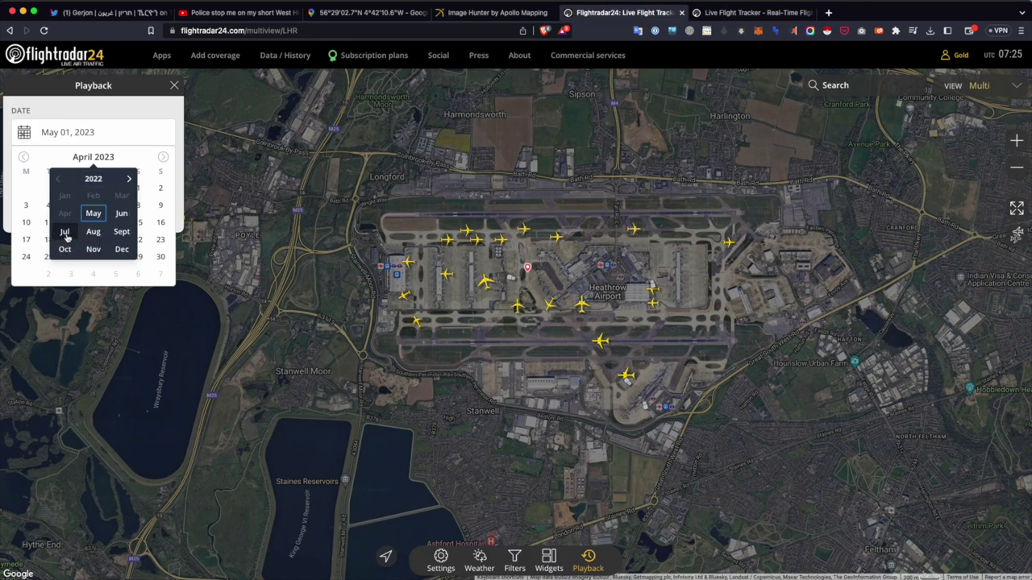
click(65, 232)
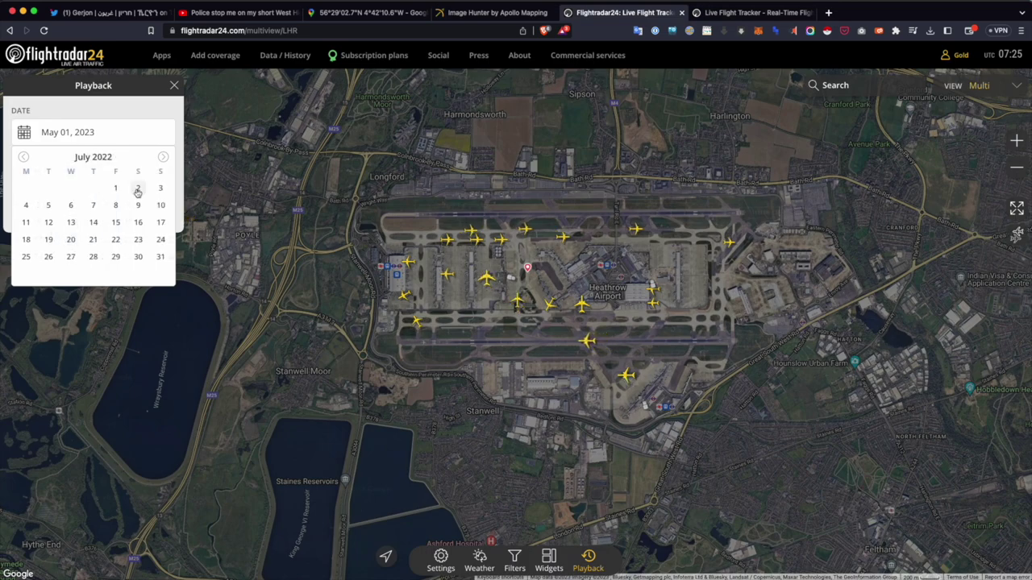
click(27, 223)
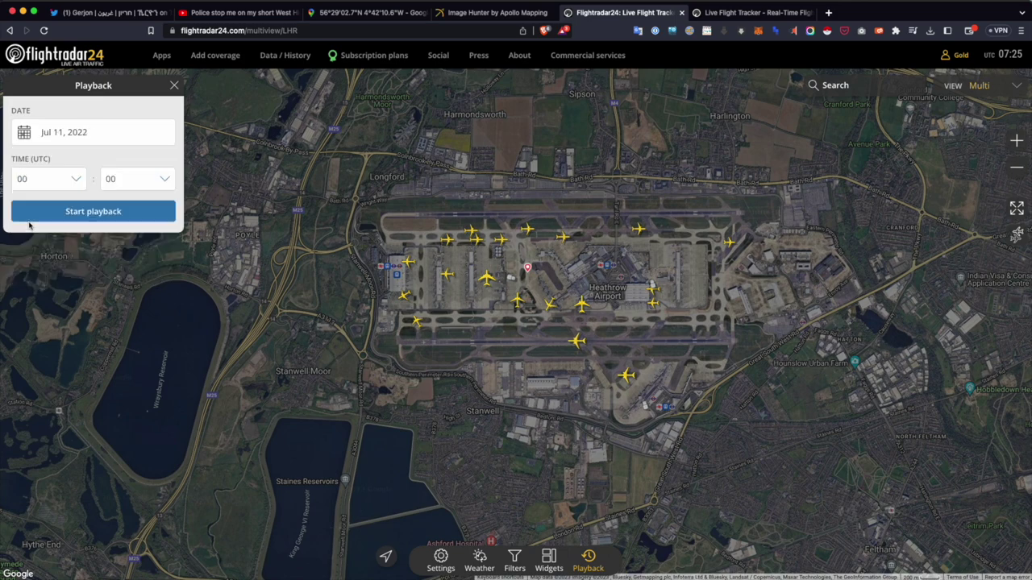
Set the playback's start time to 10:55 UTC and start it, pausing once the Heathrow traffic has loaded
click(63, 185)
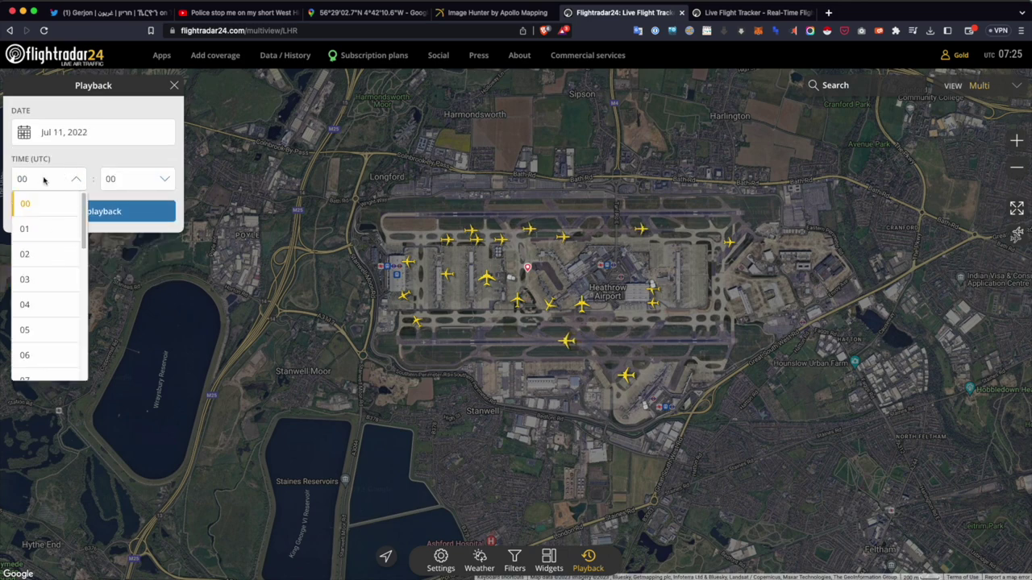
scroll(27, 276, down, 3)
click(33, 227)
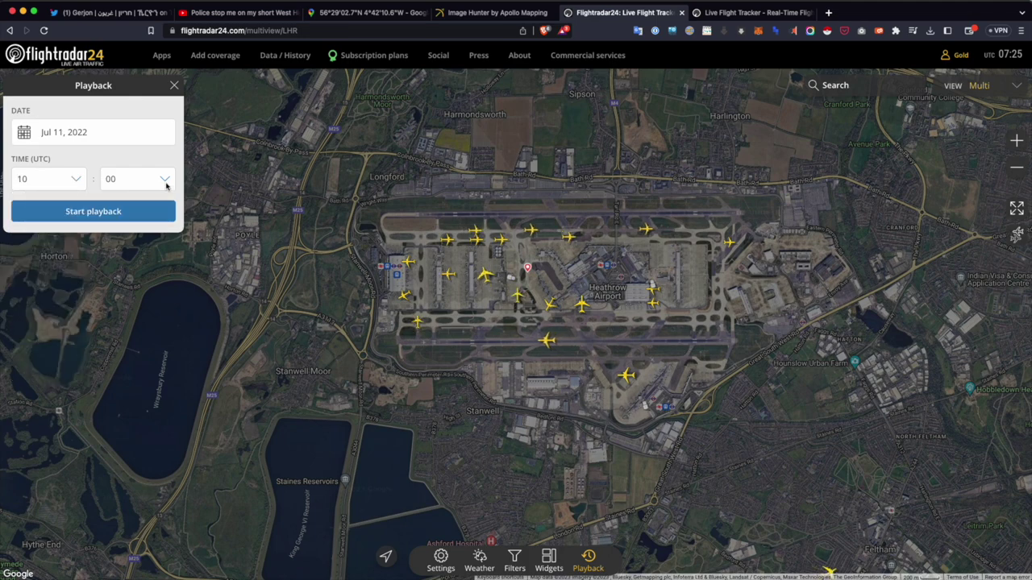
click(165, 180)
click(122, 315)
click(56, 211)
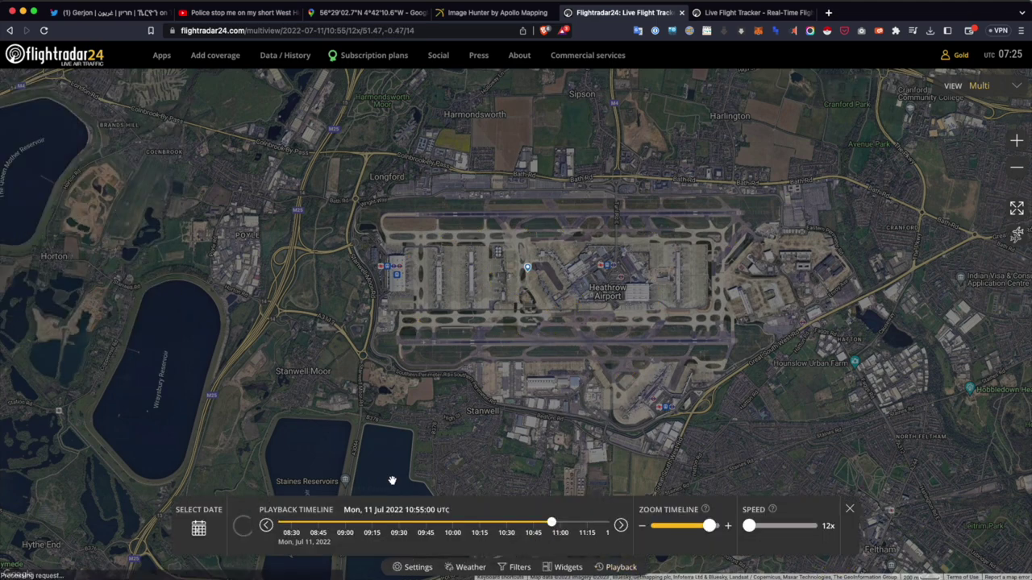
click(244, 527)
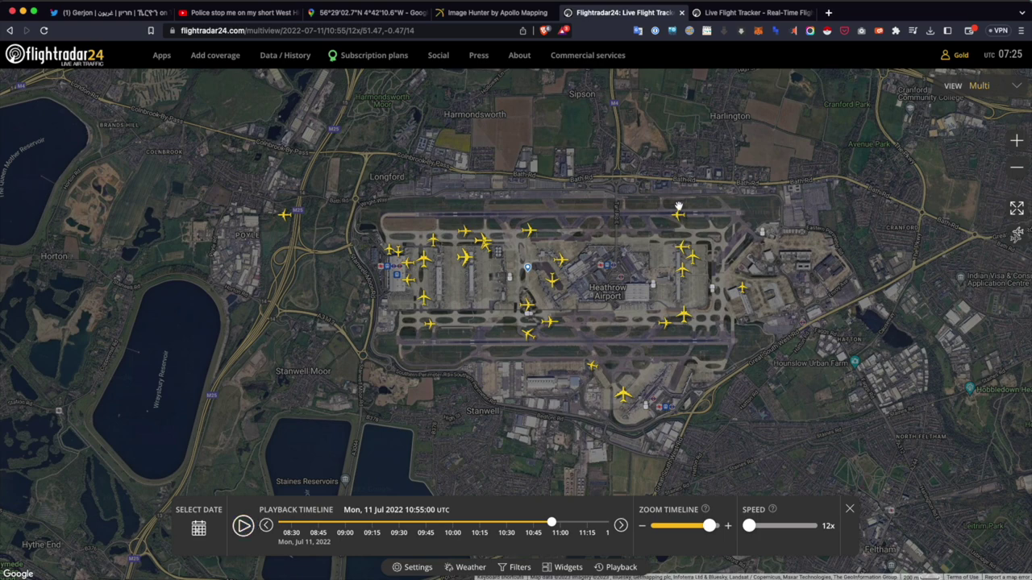
Rewind the playback to 10:53:13 UTC and watch Heathrow's traffic from there, consulting the acquisition time in Image Hunter
click(244, 527)
click(245, 527)
drag(552, 522, 547, 522)
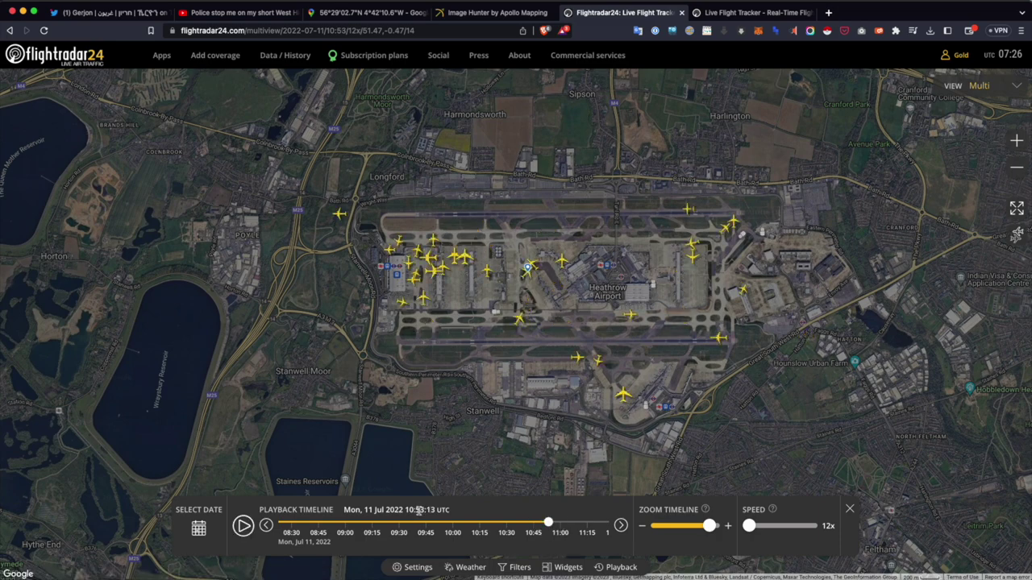
click(490, 16)
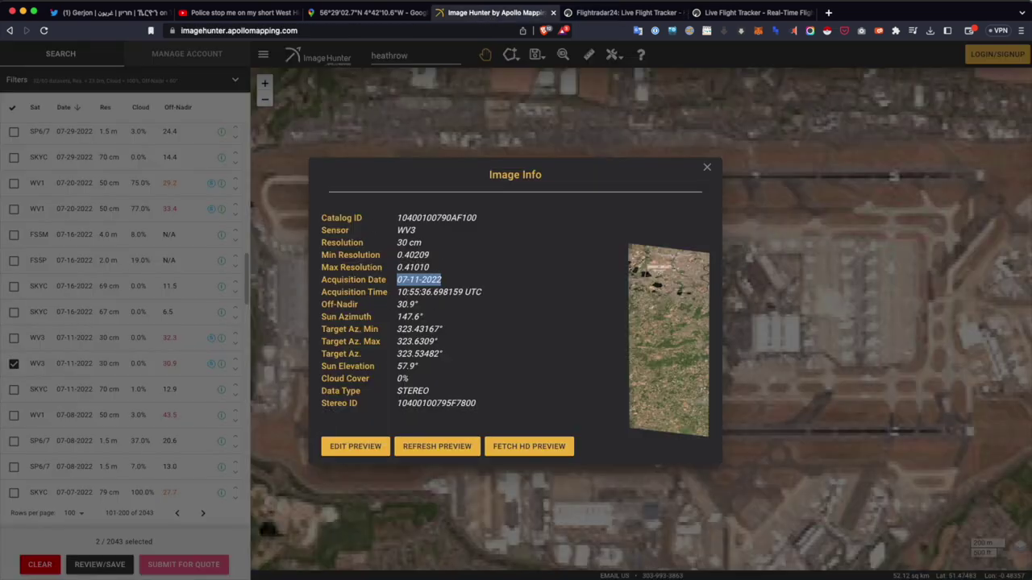
click(610, 16)
click(250, 527)
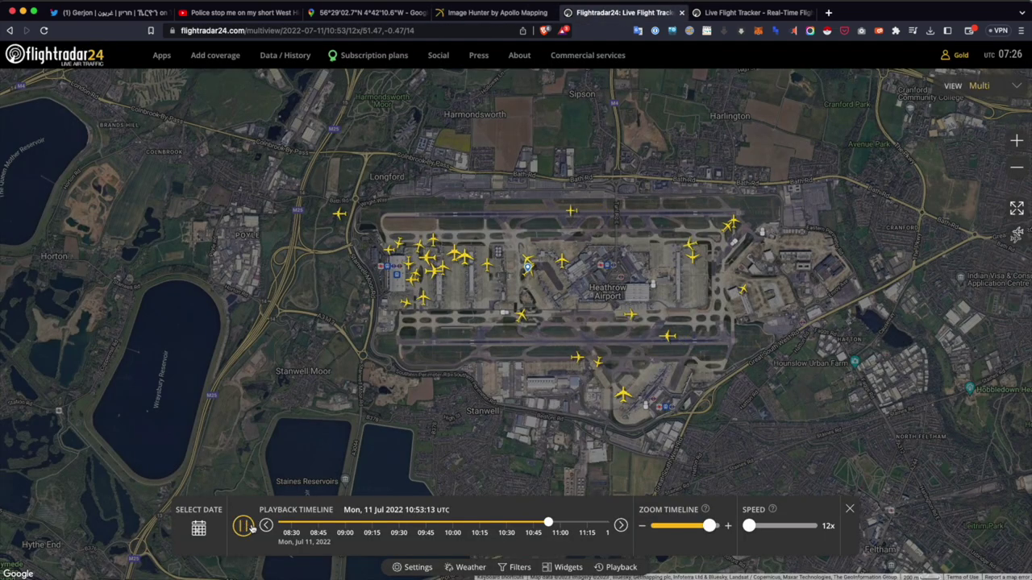
click(246, 527)
Highlight the acquisition time in Image Hunter and move Flightradar24's playback to 10:55:29 UTC to match it
click(524, 16)
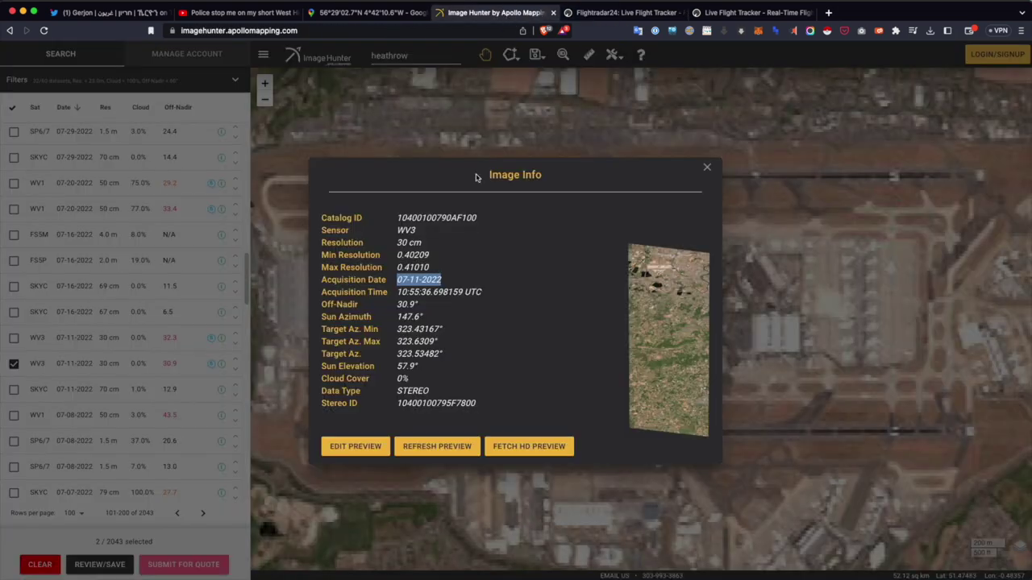
click(407, 295)
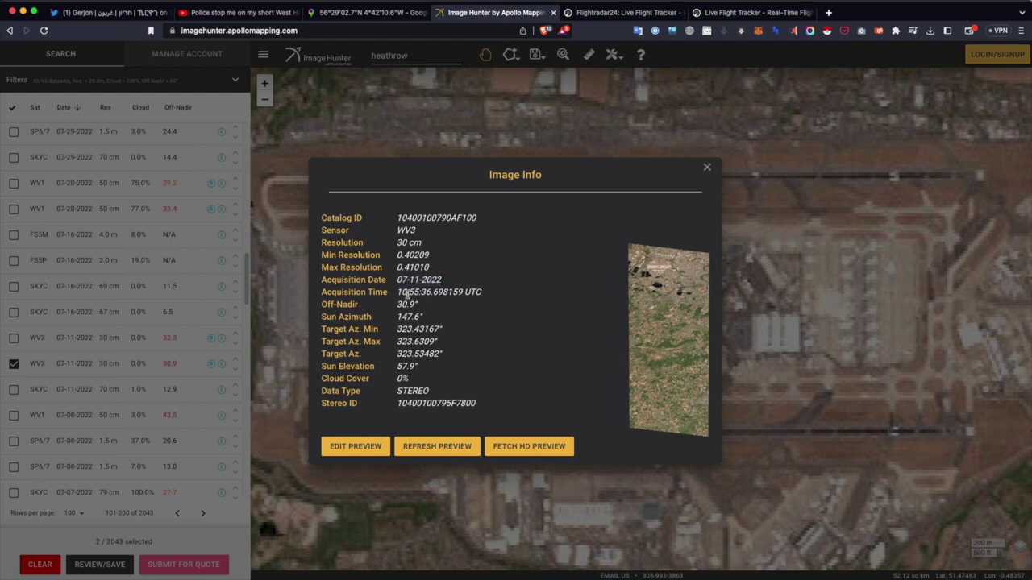
drag(399, 294, 435, 294)
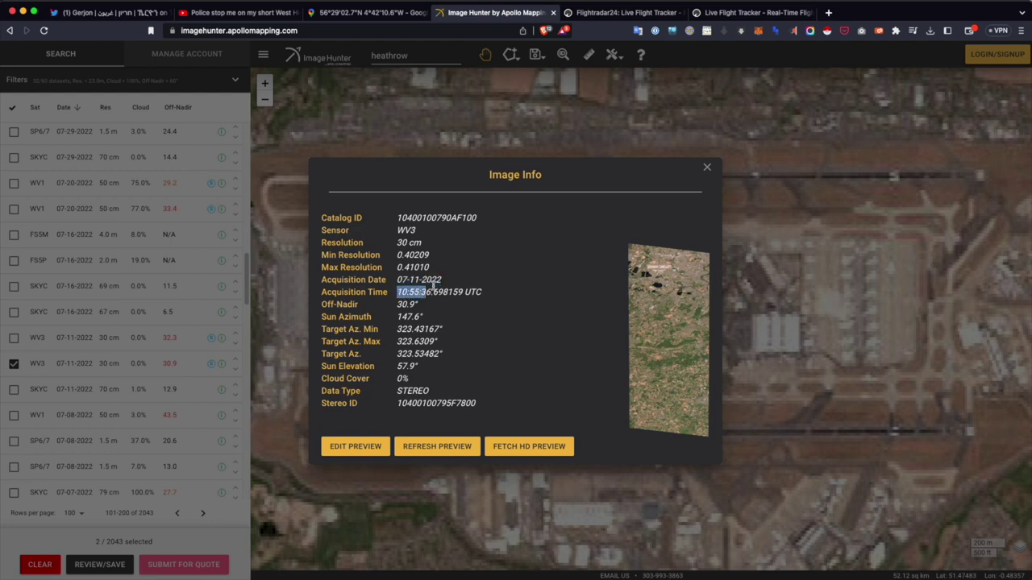
click(627, 12)
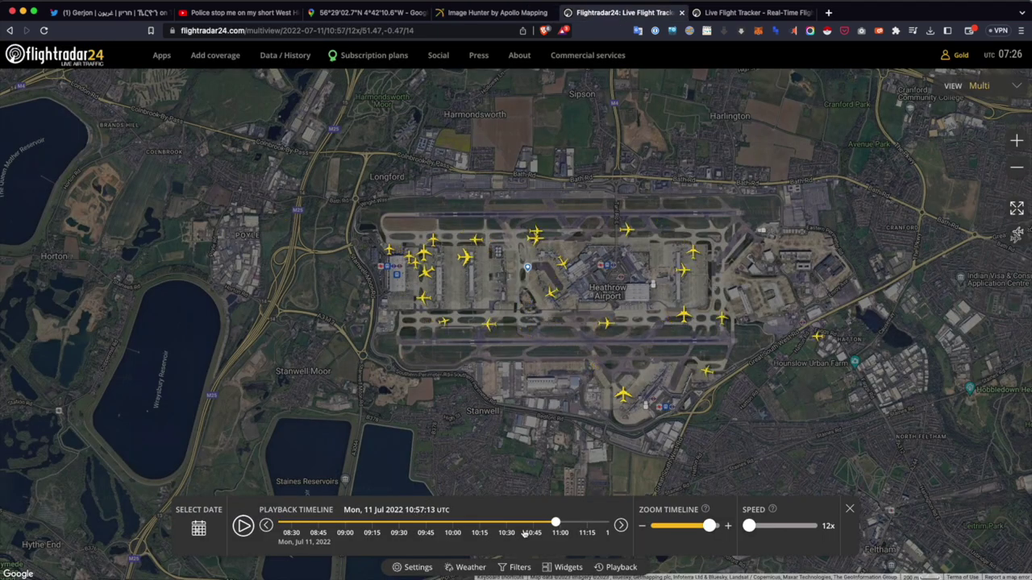
drag(556, 523, 554, 524)
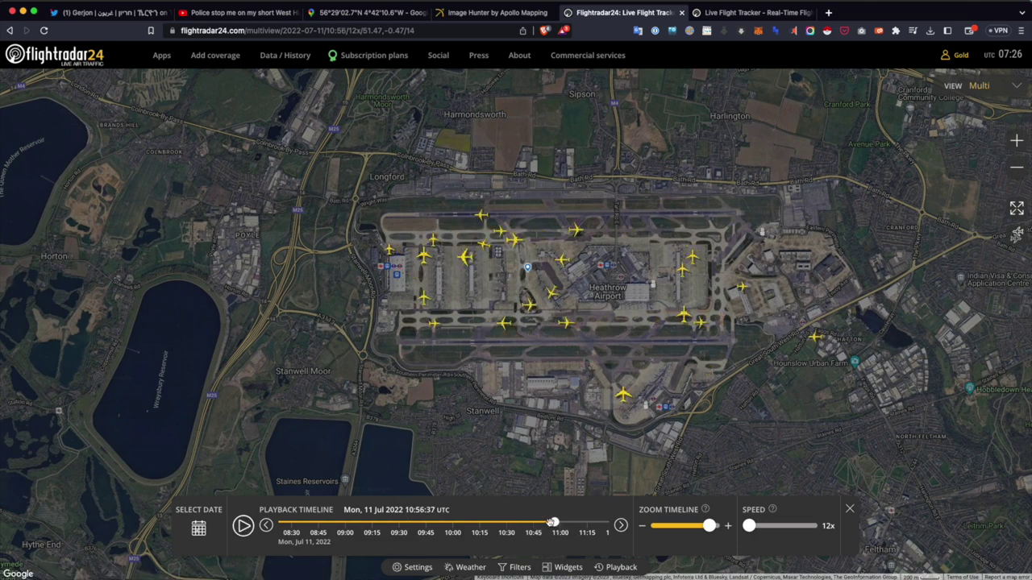
drag(555, 523, 521, 523)
click(729, 214)
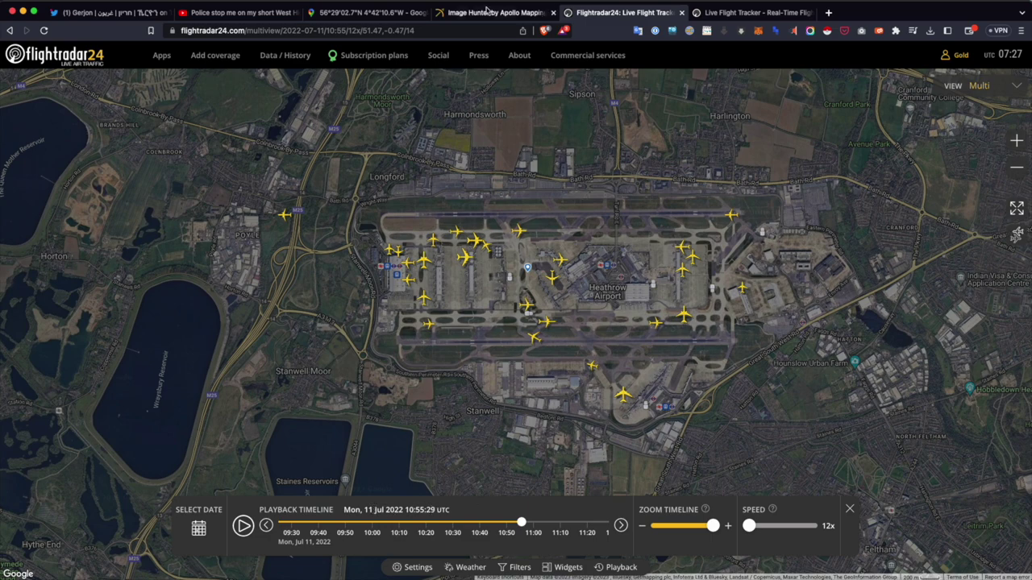
click(487, 12)
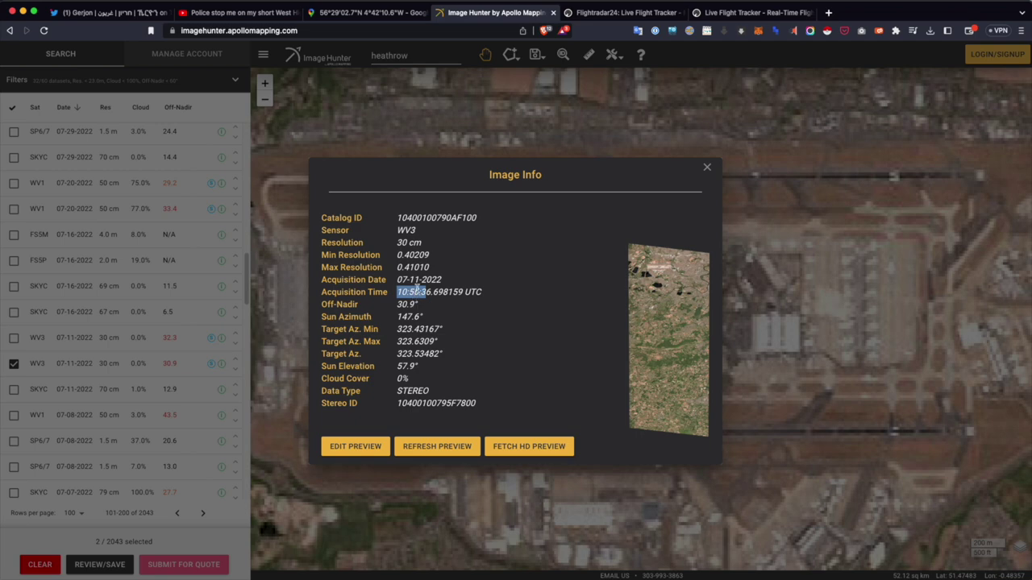
click(617, 13)
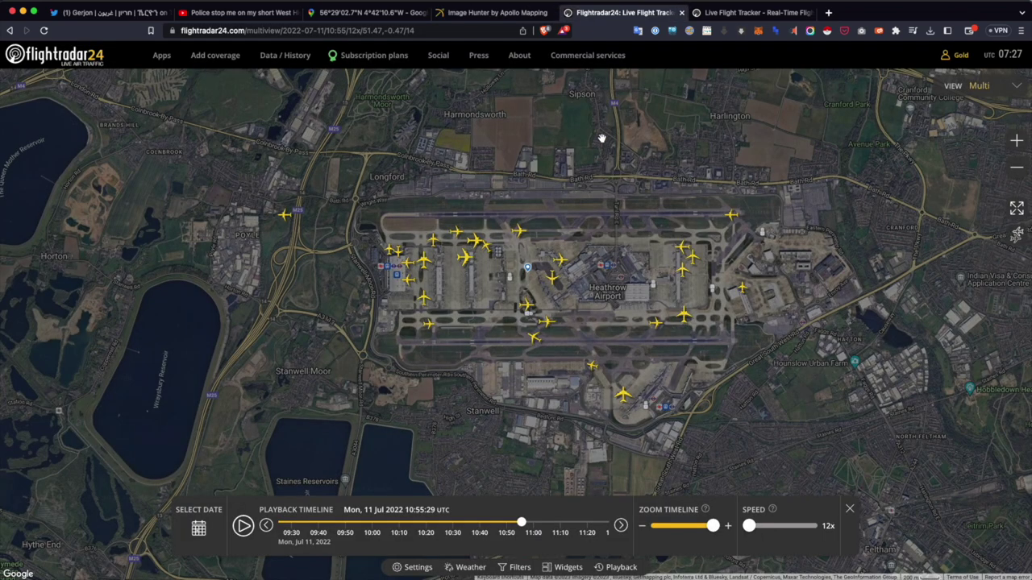
Open the flight details of the aircraft at the northern runway's eastern end and view its full photo on JetPhotos
click(731, 216)
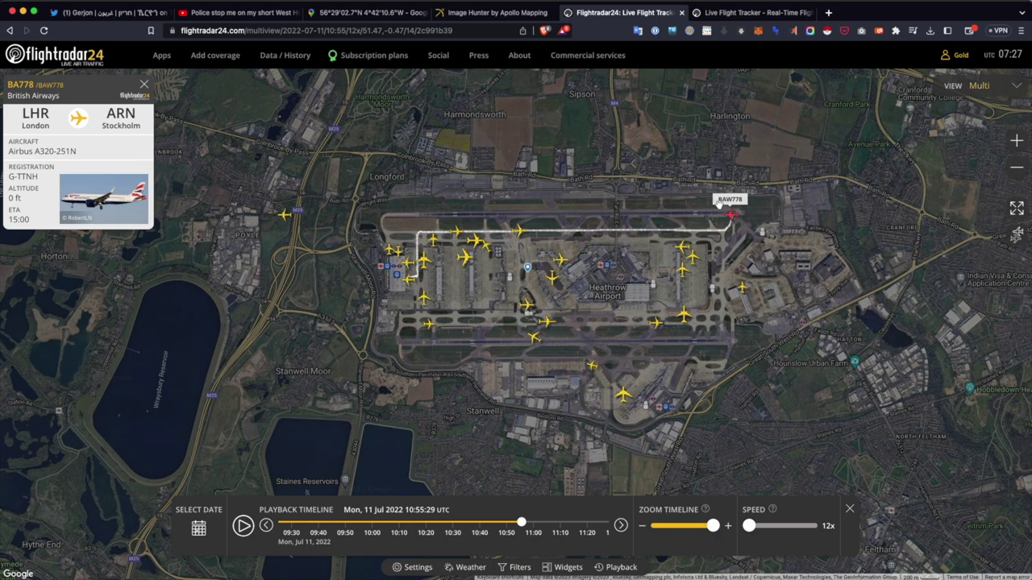
click(81, 223)
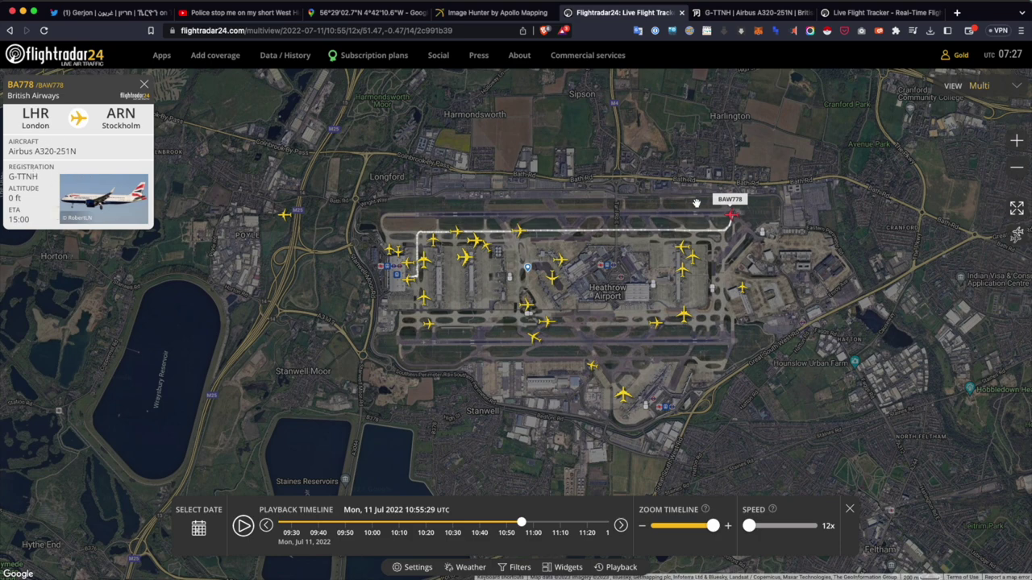
click(720, 14)
click(552, 253)
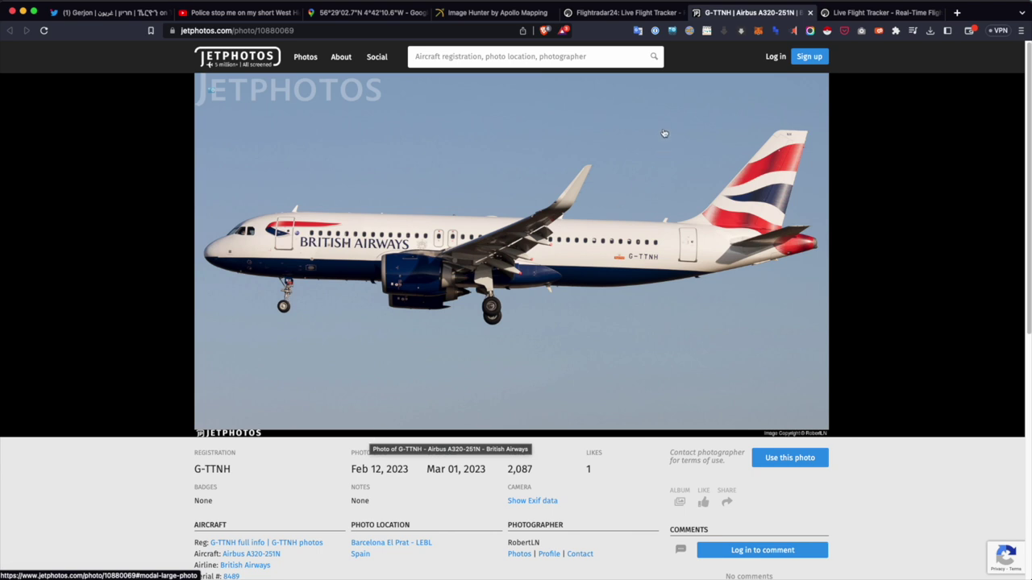
Compare the tail and fuselage livery in the JetPhotos picture with a close-up of the runway aircraft in Google Earth Pro
click(617, 13)
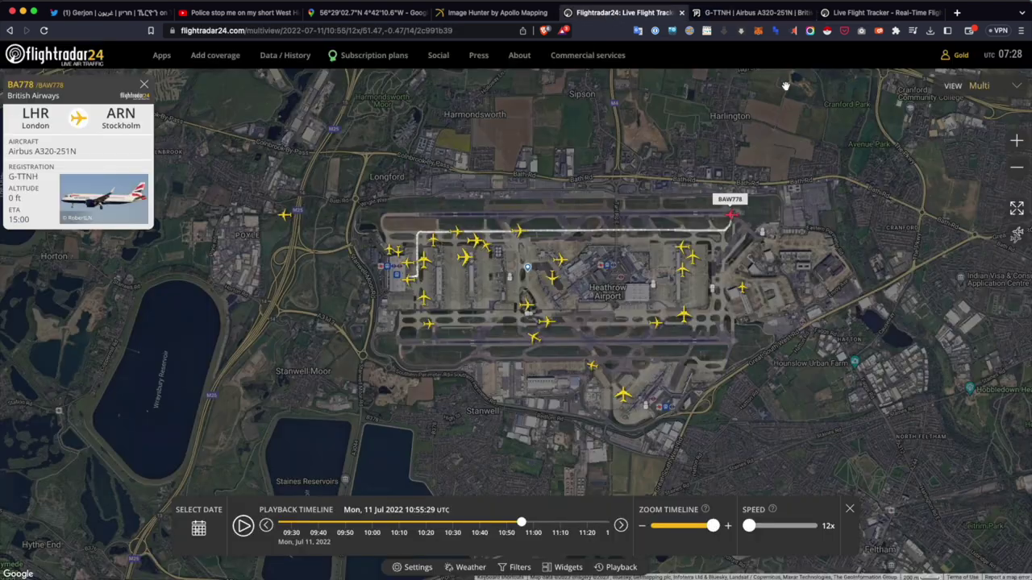
click(751, 14)
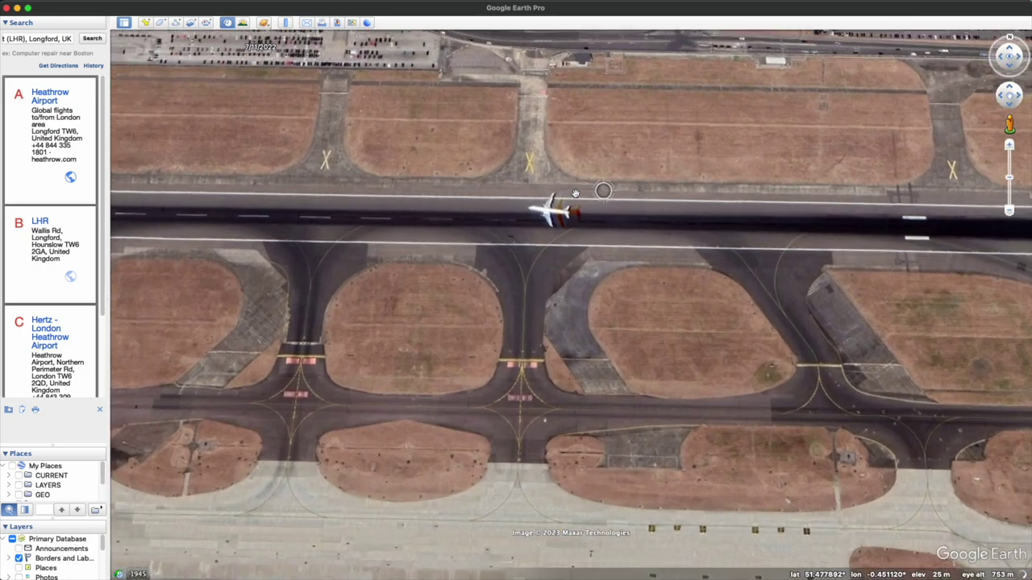
scroll(488, 235, up, 5)
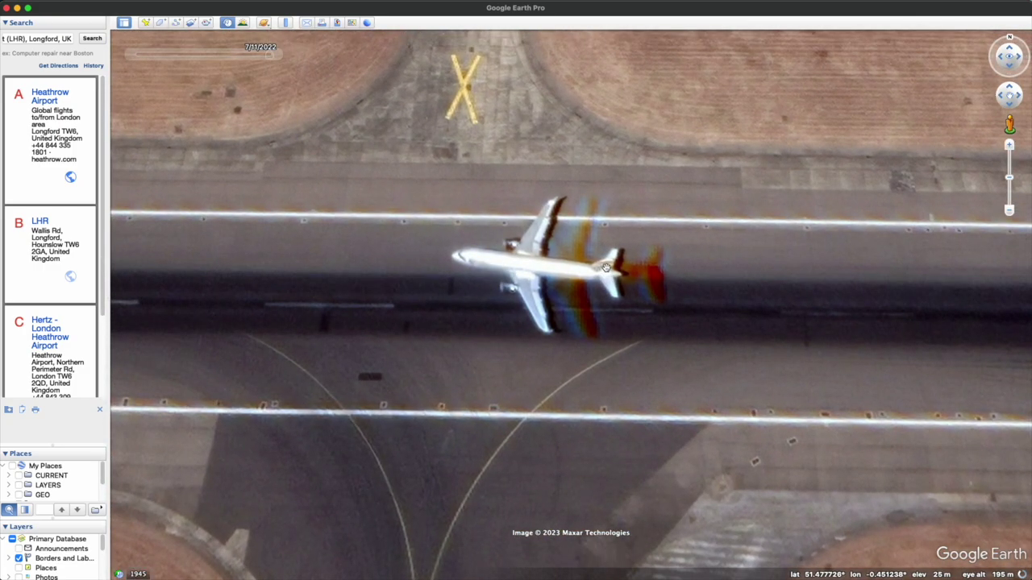
key(super+Tab)
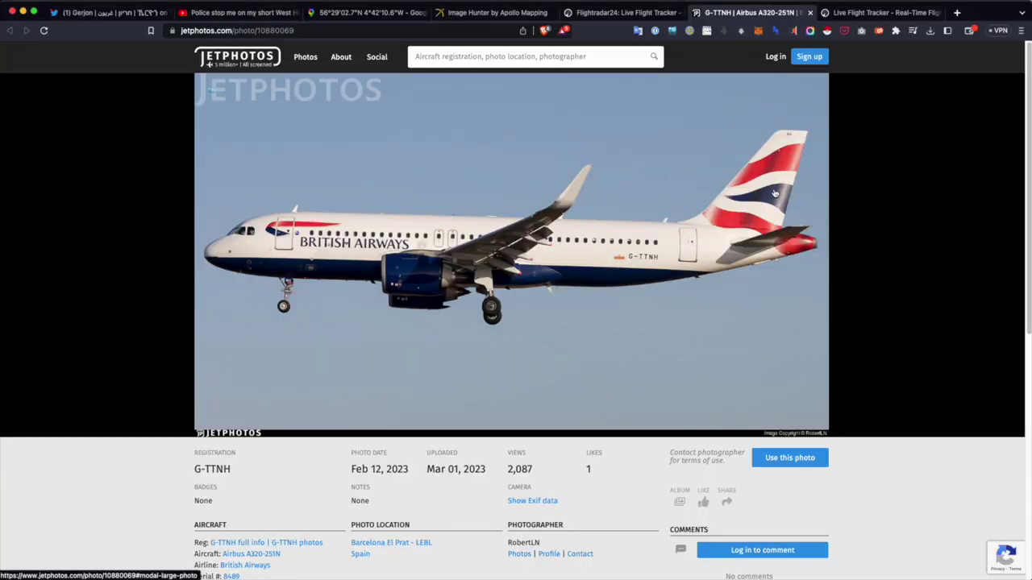
key(super+Tab)
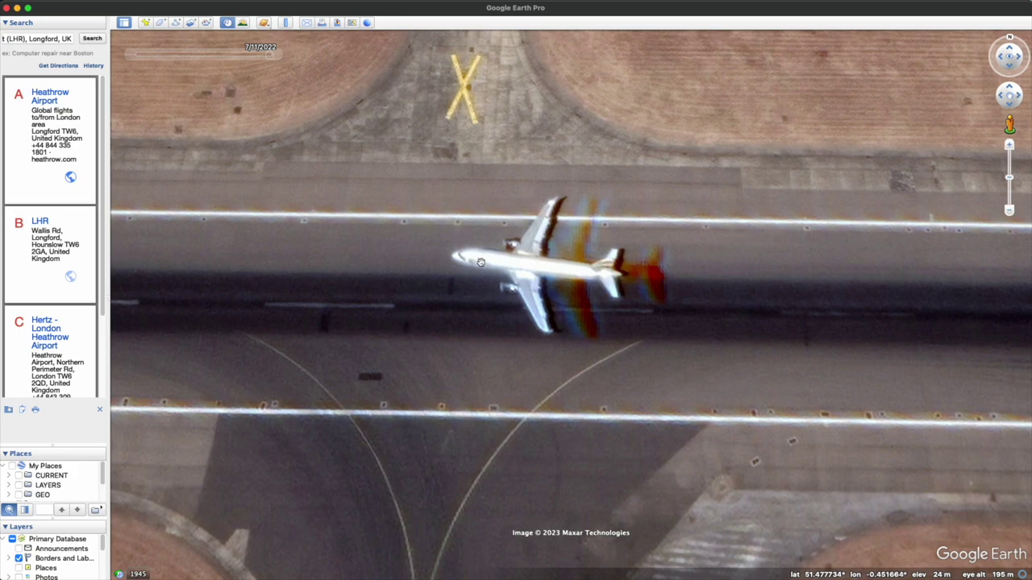
key(super+Tab)
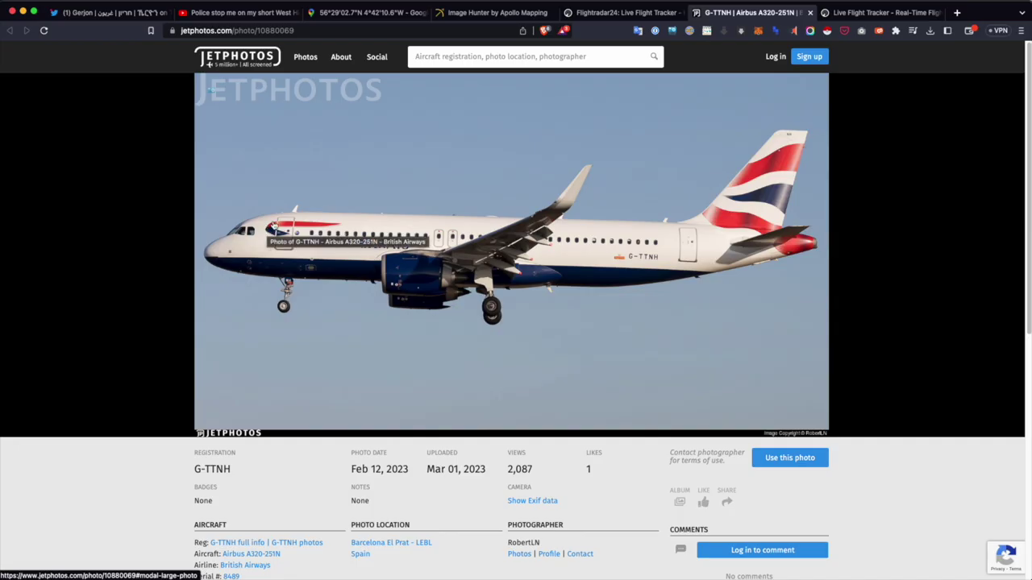
key(super+Tab)
key(super+Tab)
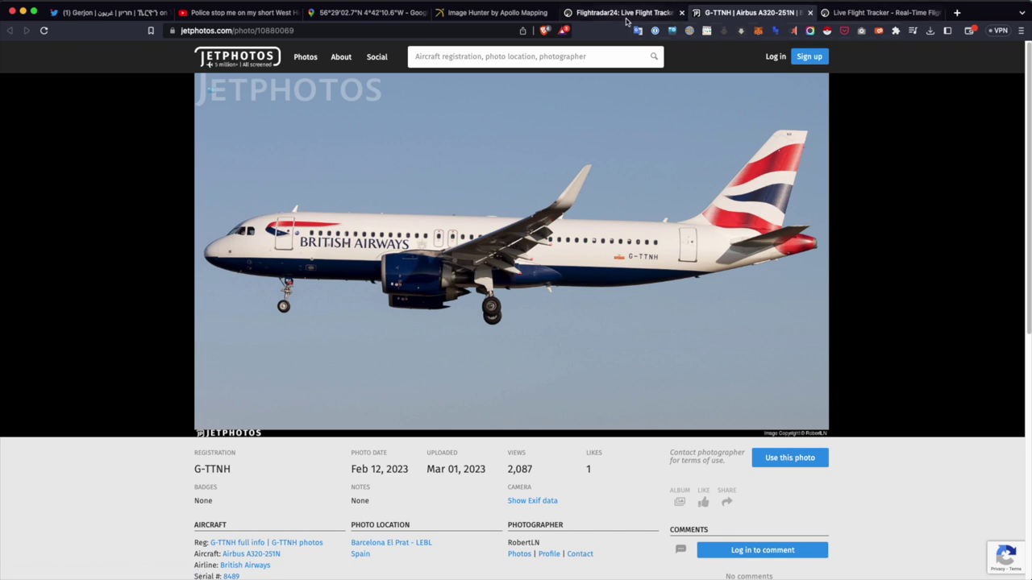
Look up the aircraft type Airbus A320-251N on Google and check the Wikipedia article on the Airbus A320neo family
scroll(624, 140, down, 3)
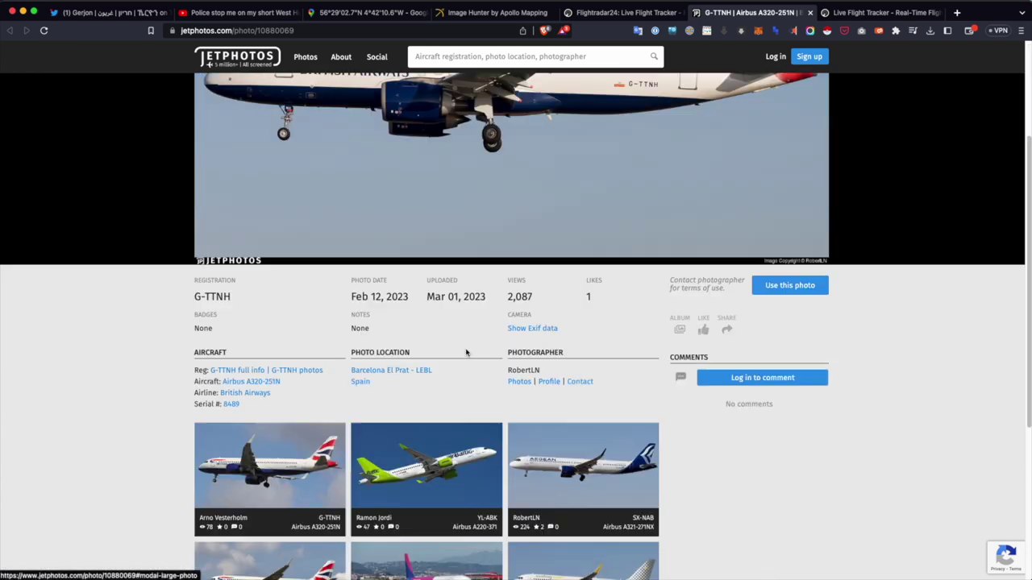
super+click(242, 332)
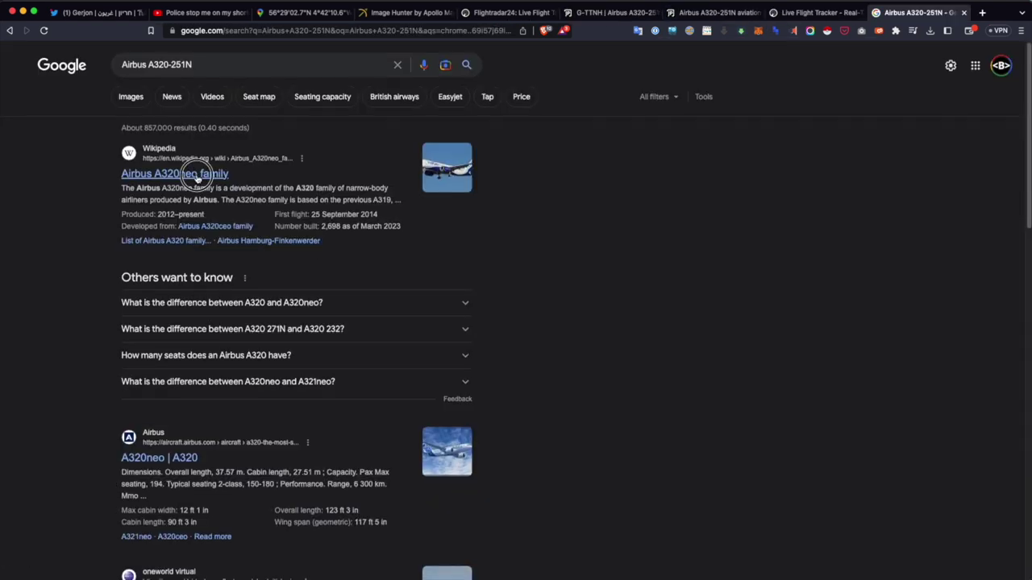
click(186, 176)
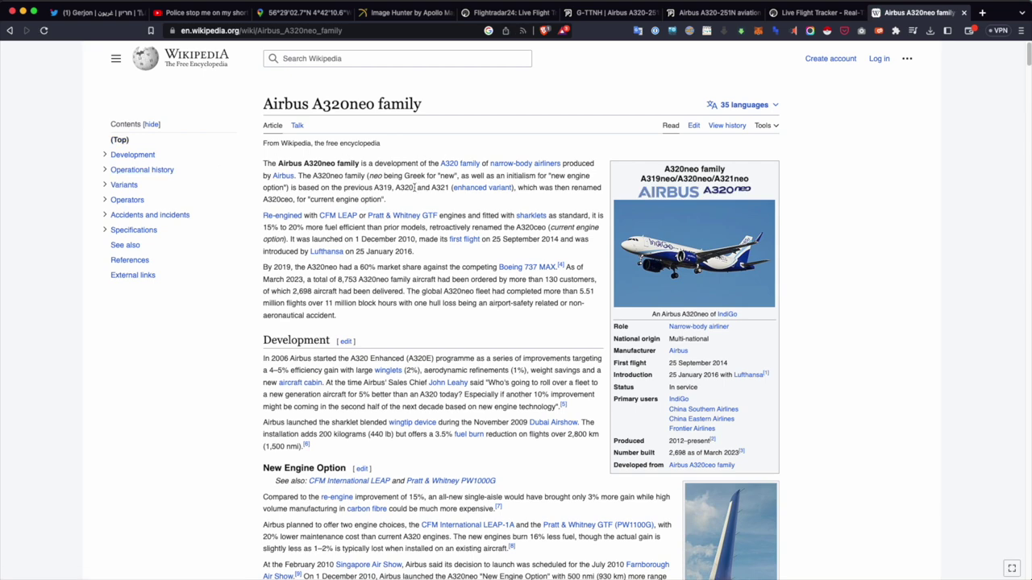
click(11, 31)
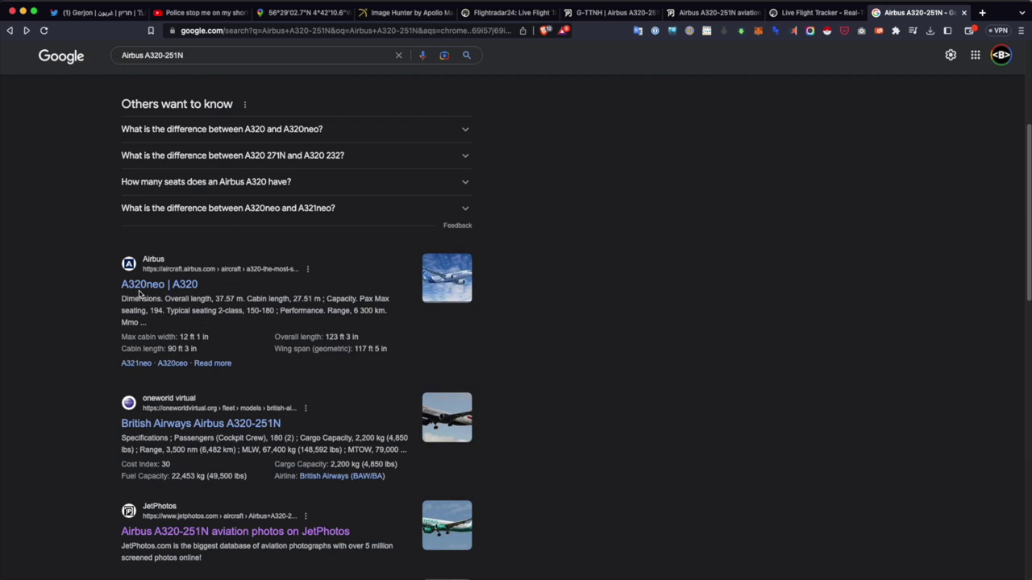
Open the British Airways Airbus A320-251N and Airbus A320neo results separately, and examine the aircraft's top view on the Airbus page
super+click(201, 423)
scroll(201, 392, down, 3)
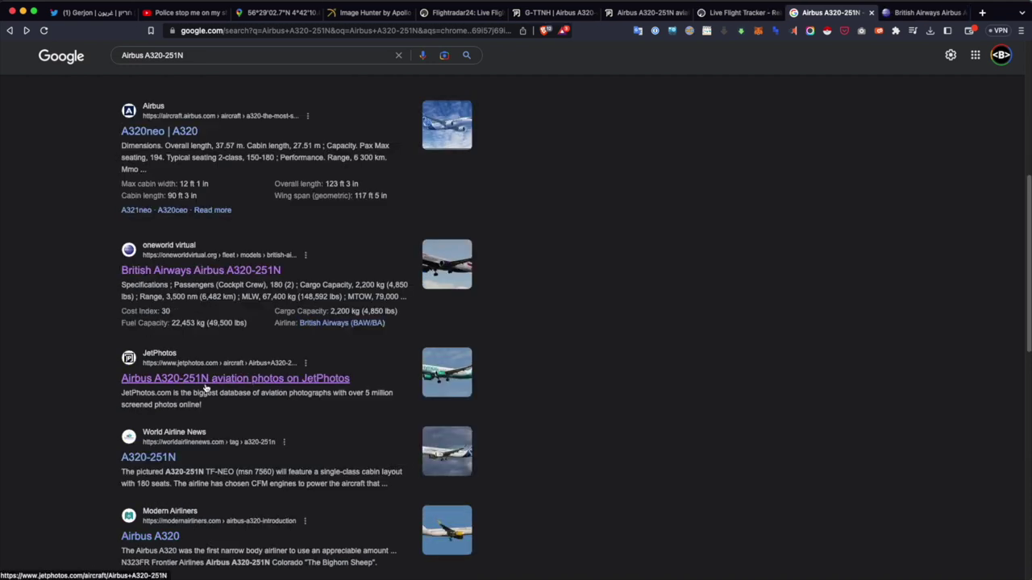
scroll(193, 383, down, 3)
scroll(170, 367, down, 3)
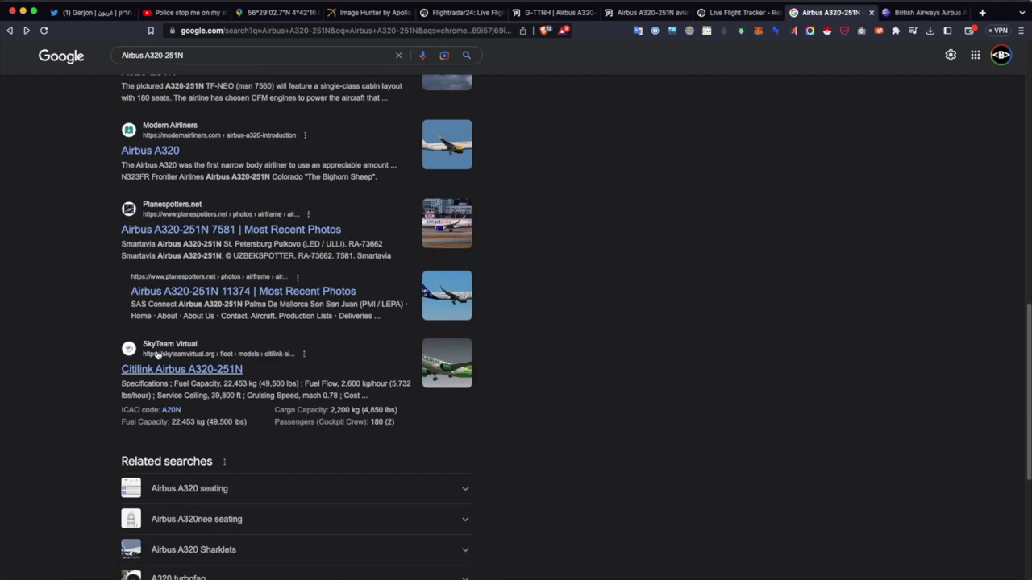
scroll(170, 234, up, 5)
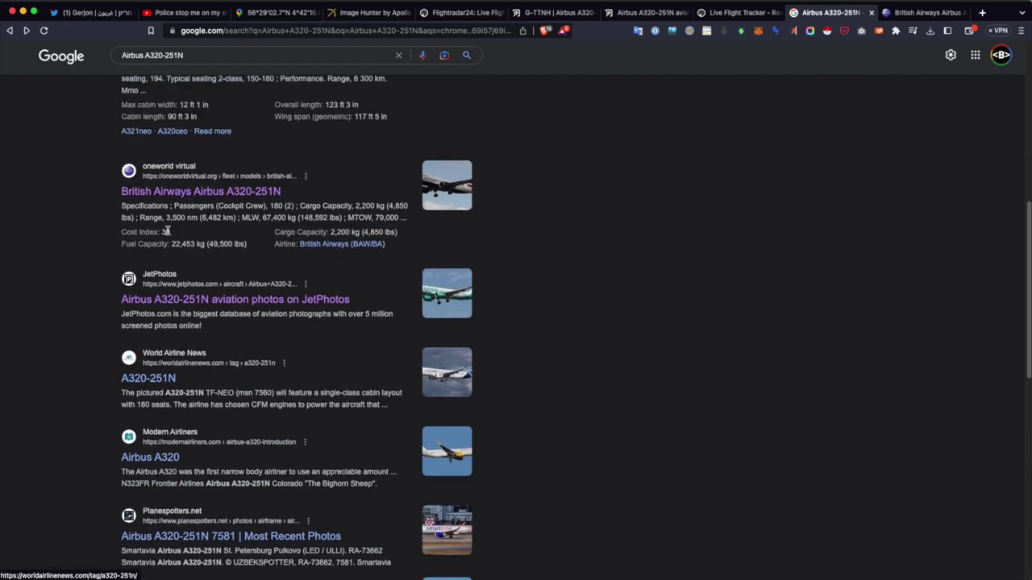
scroll(167, 239, up, 3)
super+click(172, 367)
click(911, 13)
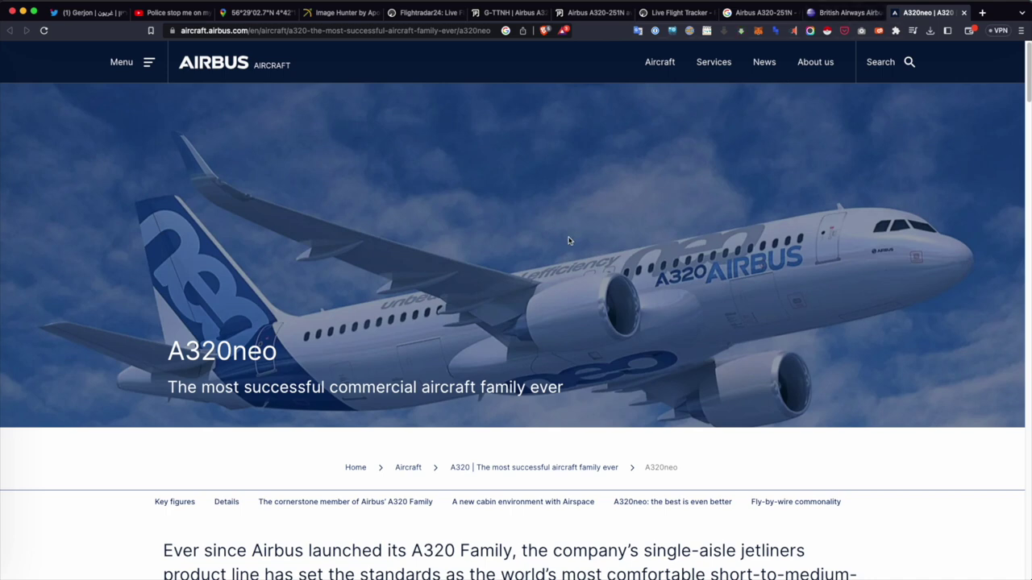
scroll(202, 137, down, 3)
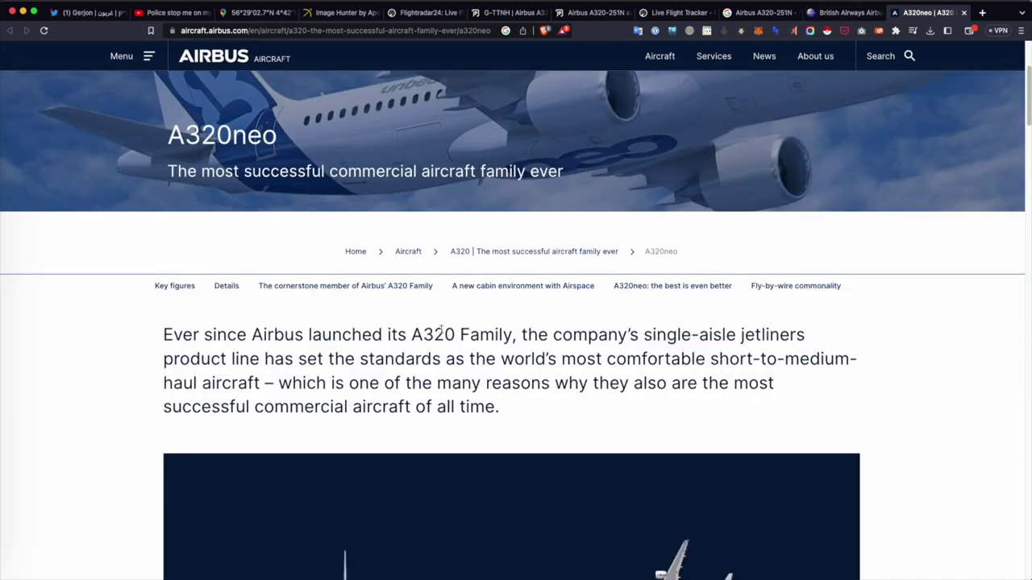
scroll(439, 329, down, 4)
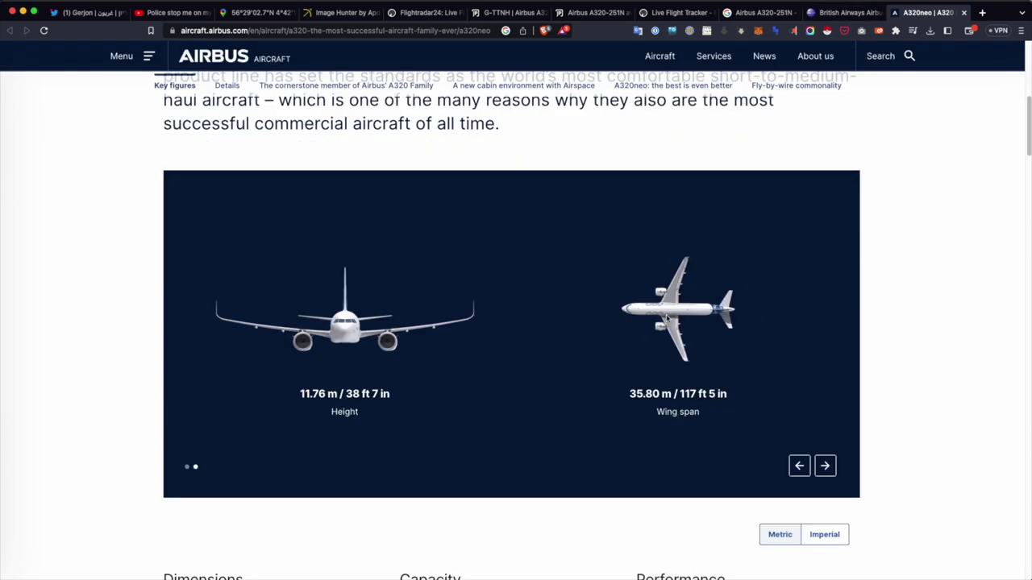
Examine the A320neo views and dimensions table on the Airbus page and highlight the geometric wing span value
scroll(674, 292, up, 1)
scroll(673, 292, up, 5)
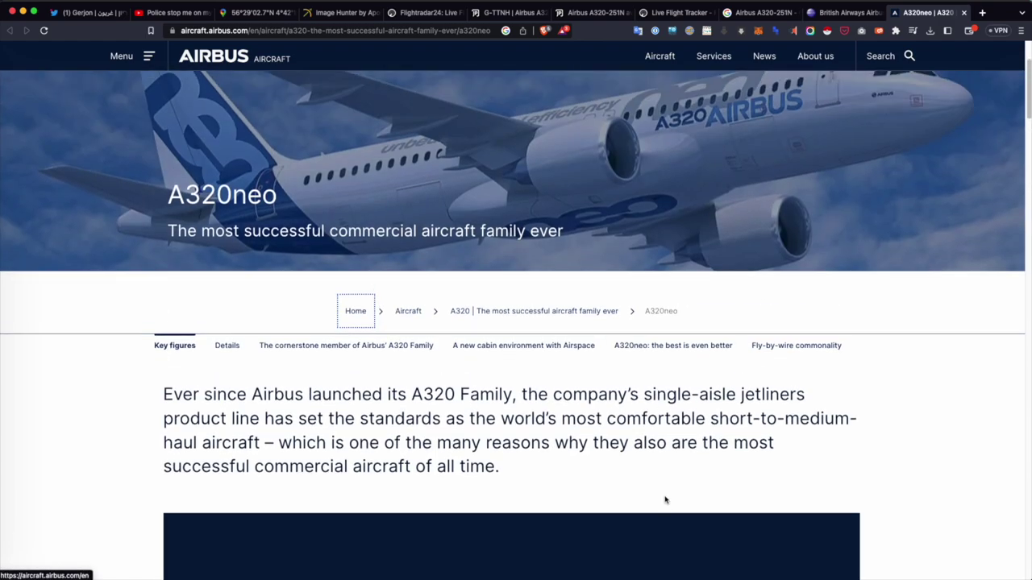
scroll(670, 403, down, 5)
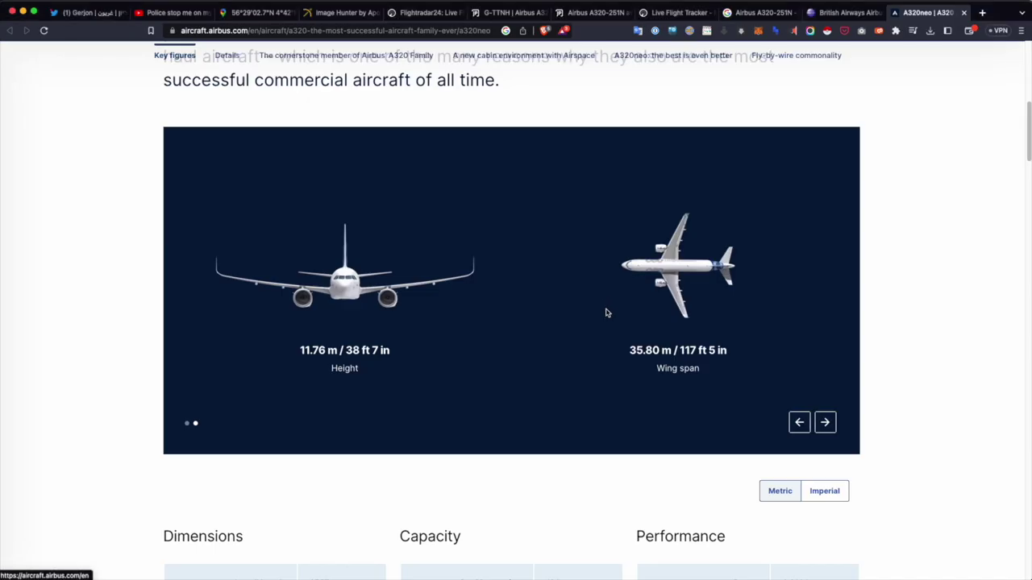
scroll(607, 312, down, 5)
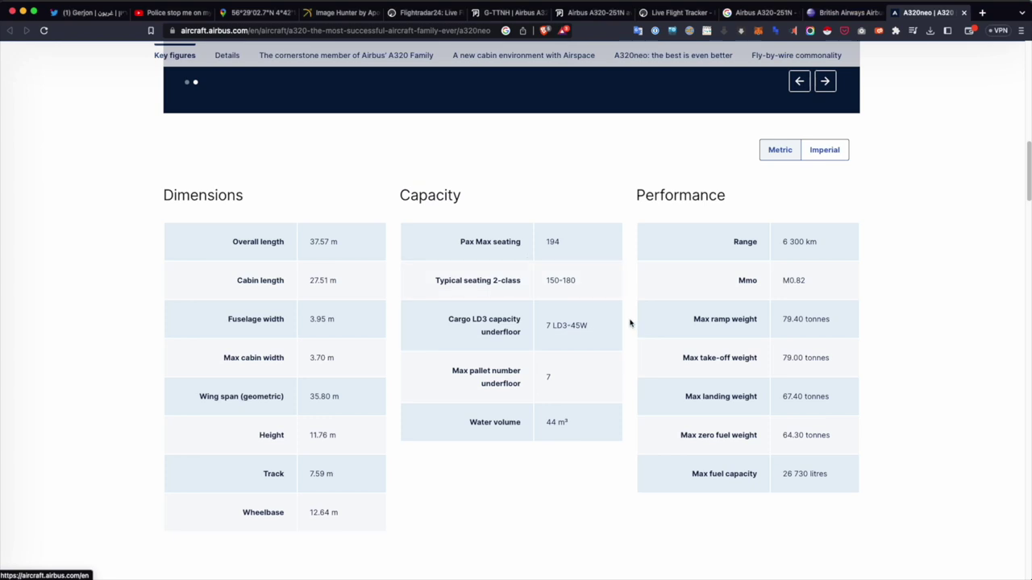
scroll(294, 393, down, 1)
drag(311, 394, 343, 396)
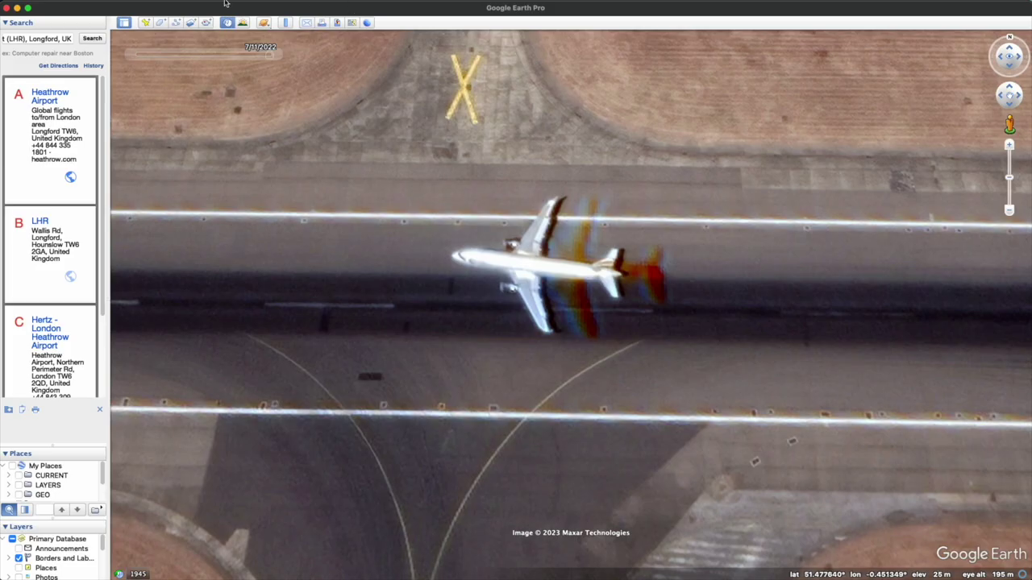
Measure the runway aircraft's wingspan from wingtip to wingtip with the Ruler in Google Earth Pro
click(286, 22)
click(726, 345)
click(720, 336)
drag(691, 305, 610, 396)
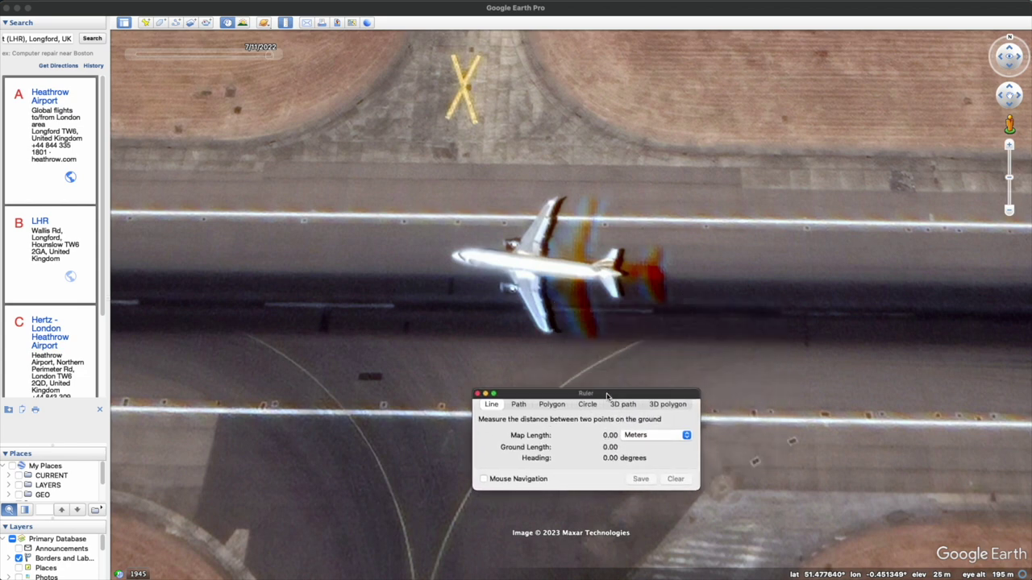
click(547, 330)
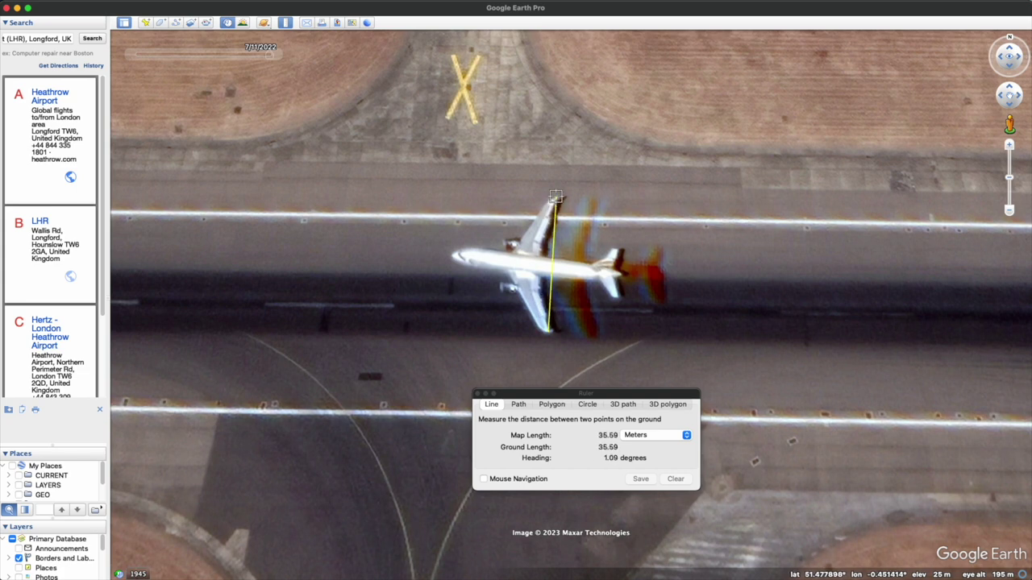
click(557, 197)
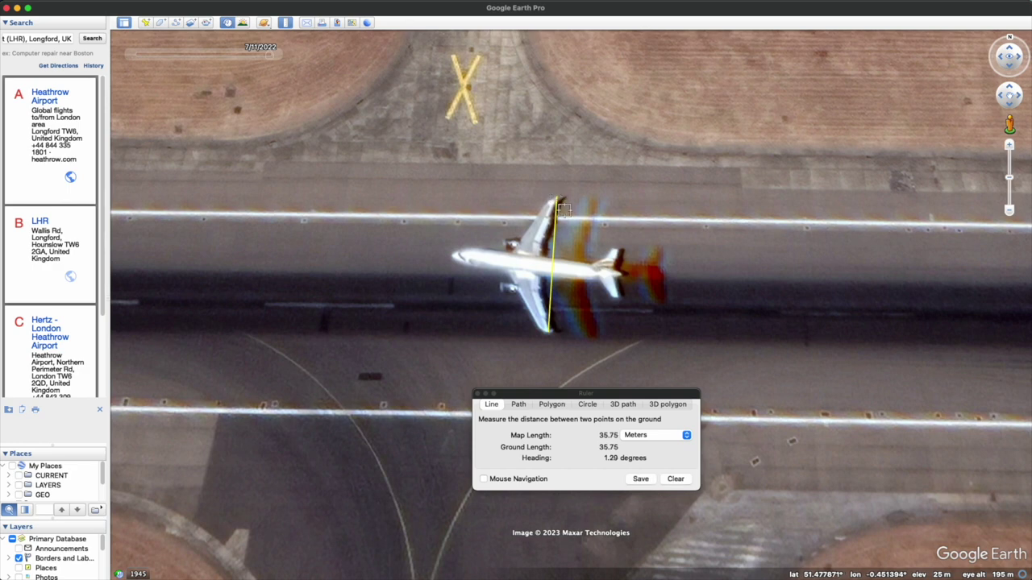
click(554, 331)
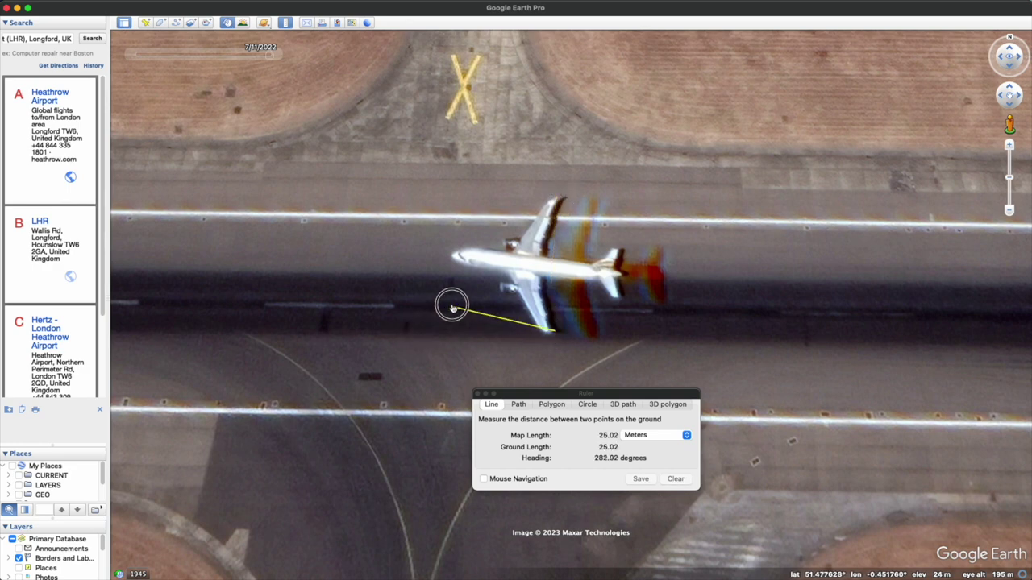
click(556, 196)
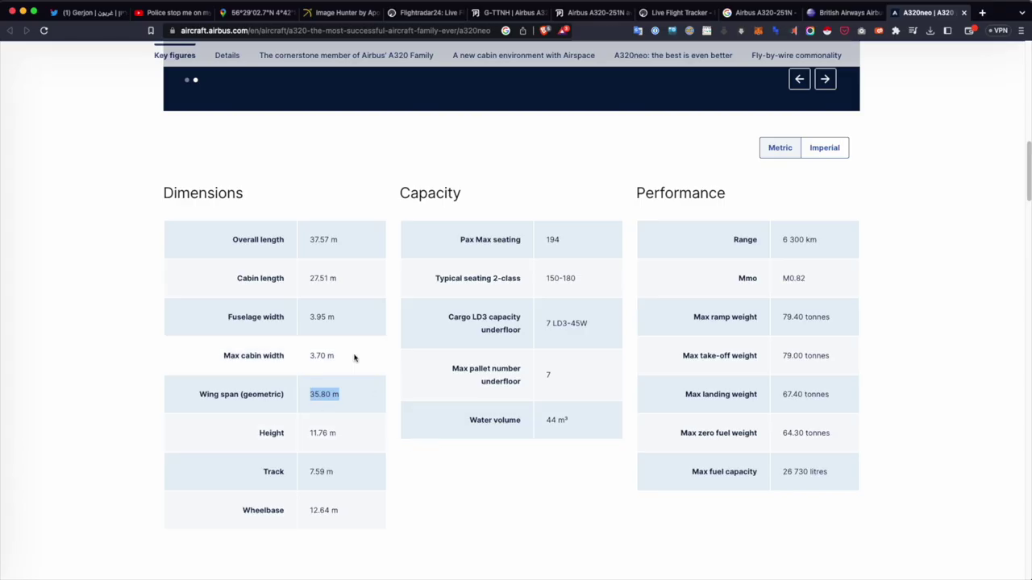
Measure the aircraft's nose-to-tail length with the Ruler in Google Earth Pro and compare it with the overall length on the Airbus page
drag(313, 239, 338, 237)
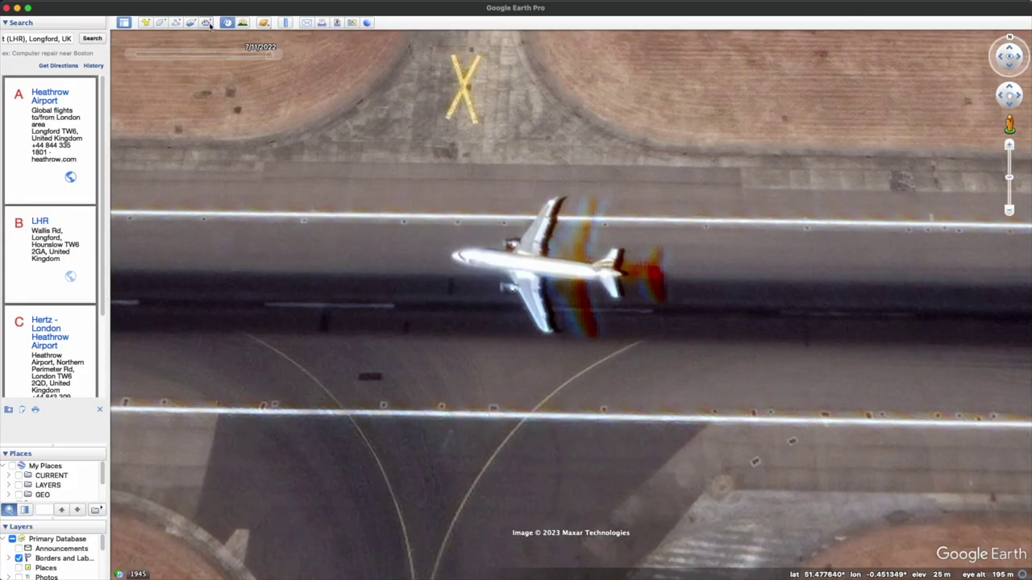
click(285, 22)
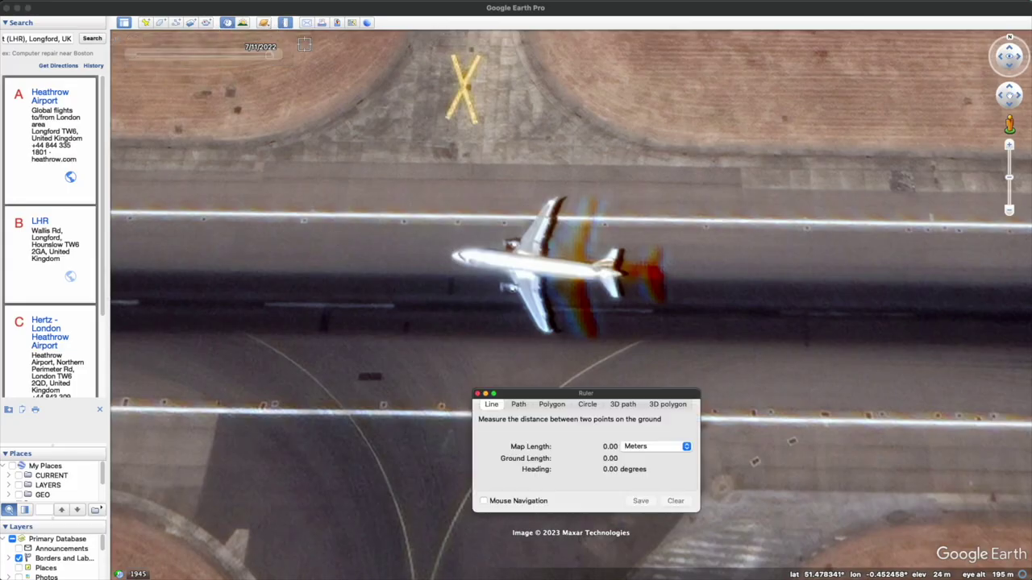
click(454, 257)
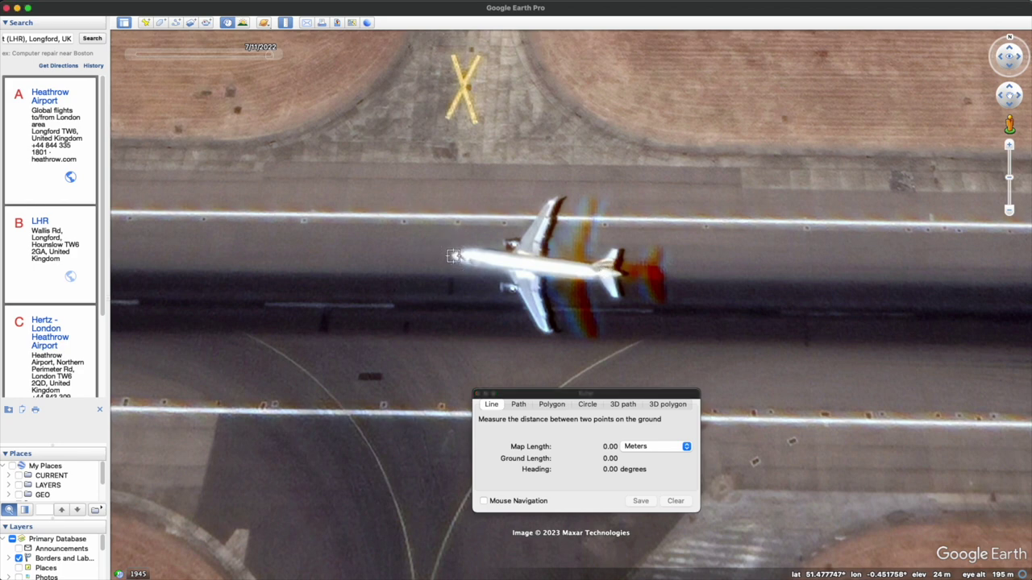
click(617, 275)
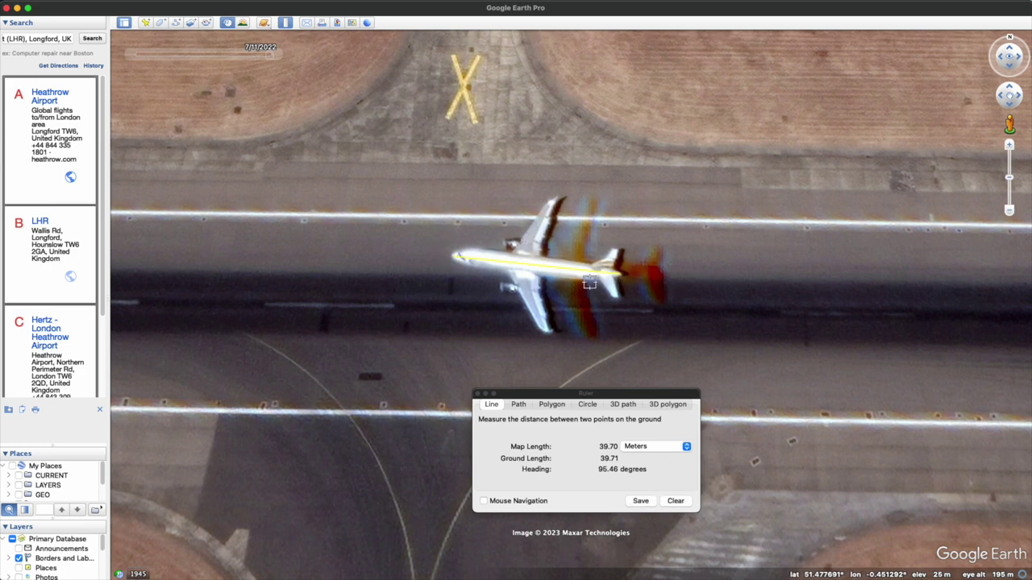
click(477, 394)
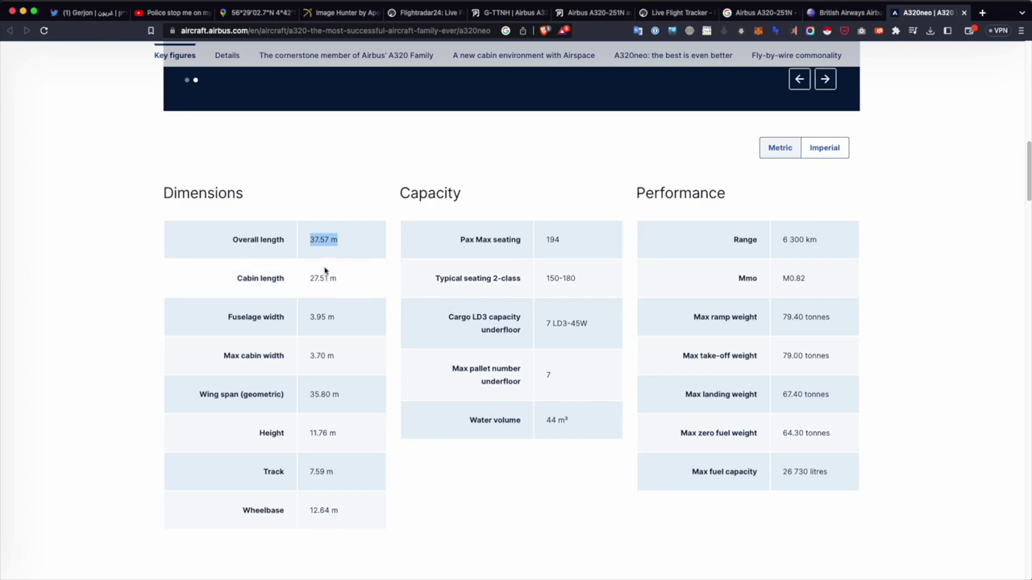
scroll(338, 307, down, 1)
scroll(522, 326, up, 4)
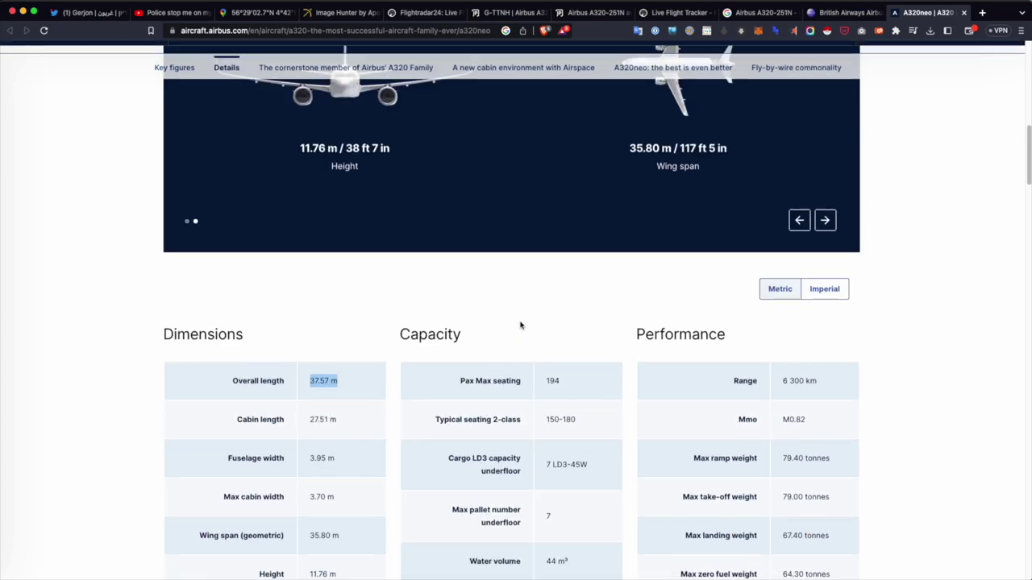
scroll(401, 378, up, 1)
scroll(408, 376, up, 5)
scroll(387, 347, down, 2)
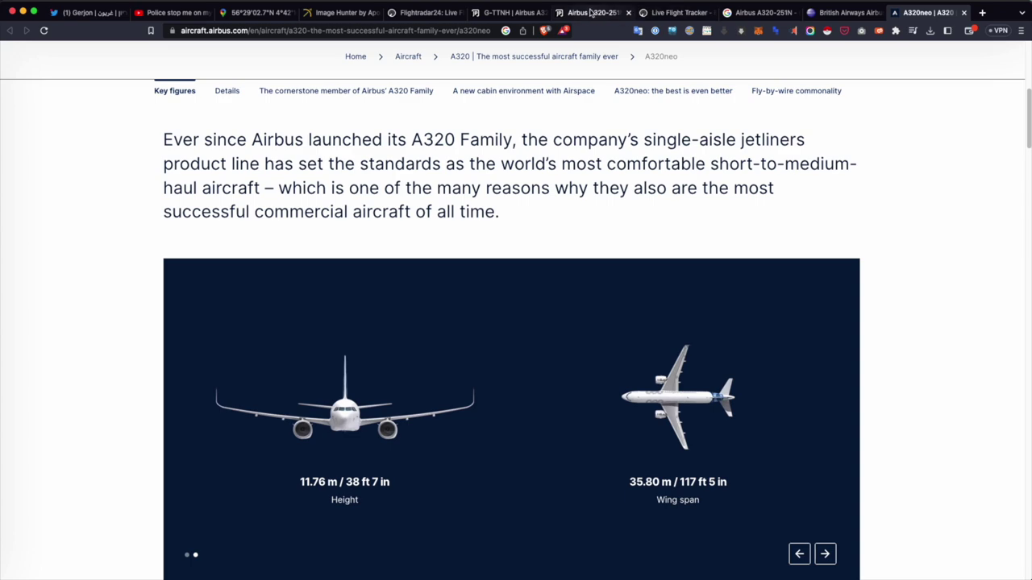
Copy flight number BA778 from the Flightradar24 playback details and search for it on a separate Flightradar24 live map
click(436, 14)
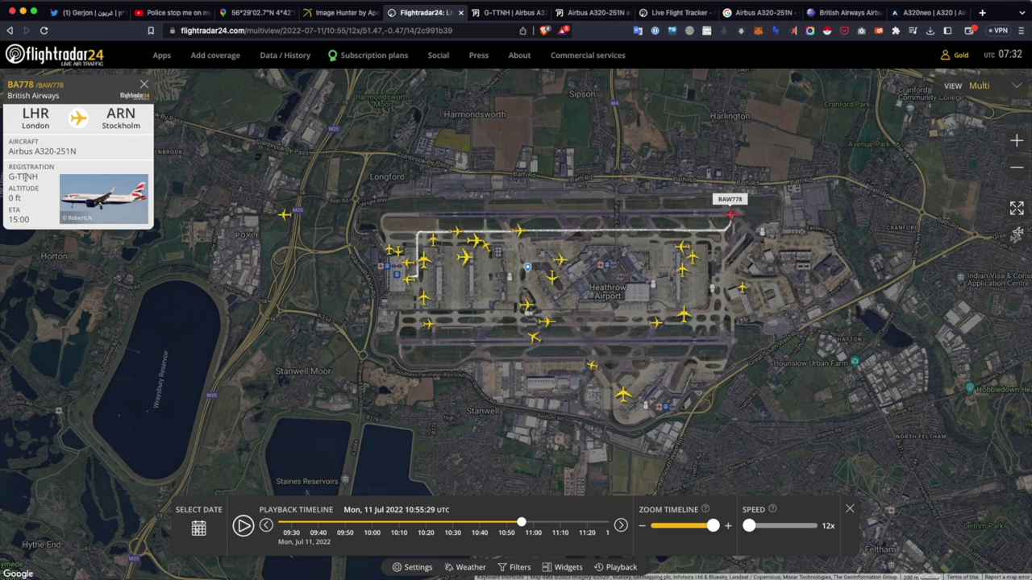
double_click(25, 85)
key(ctrl+c)
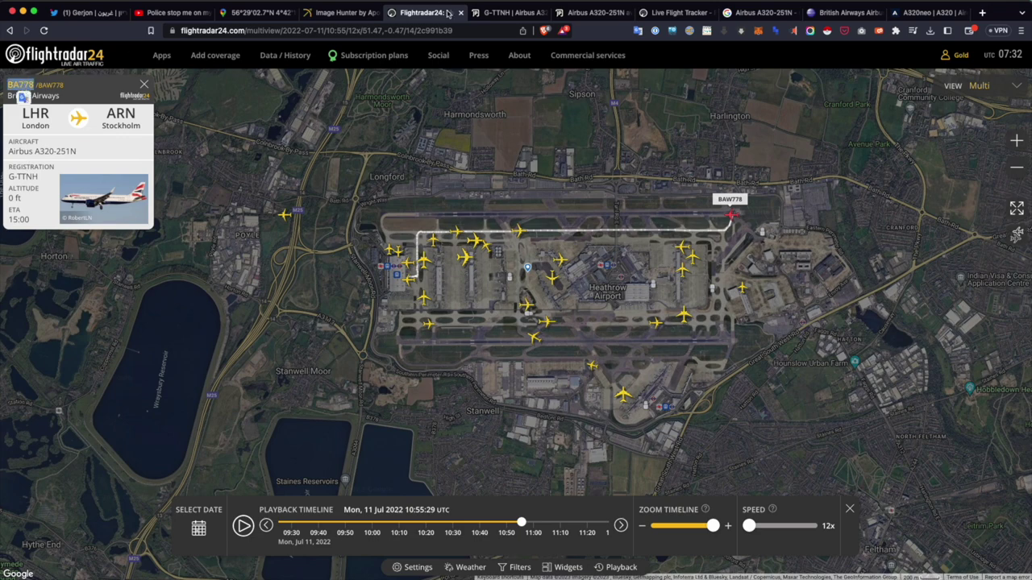
middle_click(85, 54)
key(ctrl+Tab)
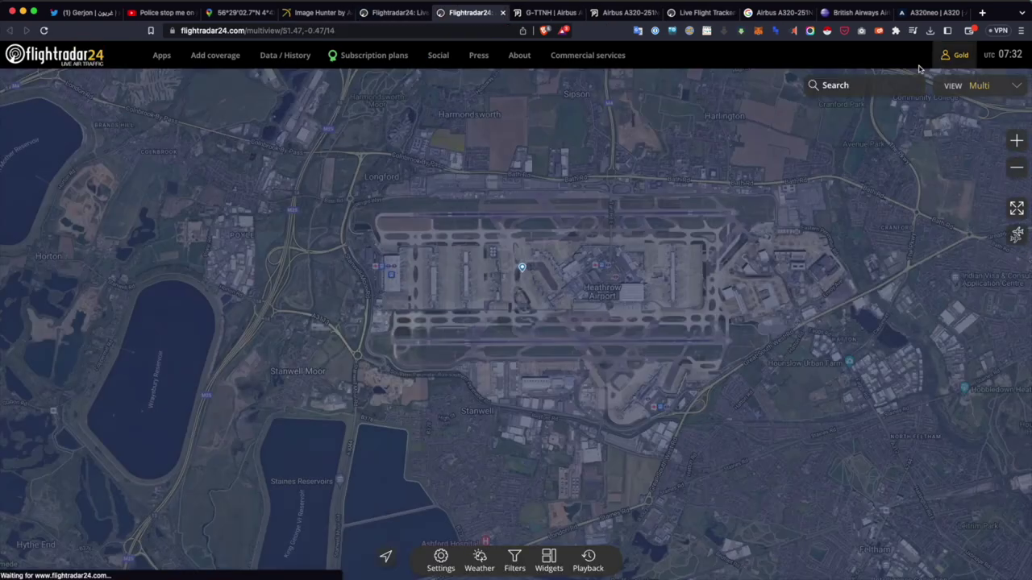
click(855, 86)
key(ctrl+v)
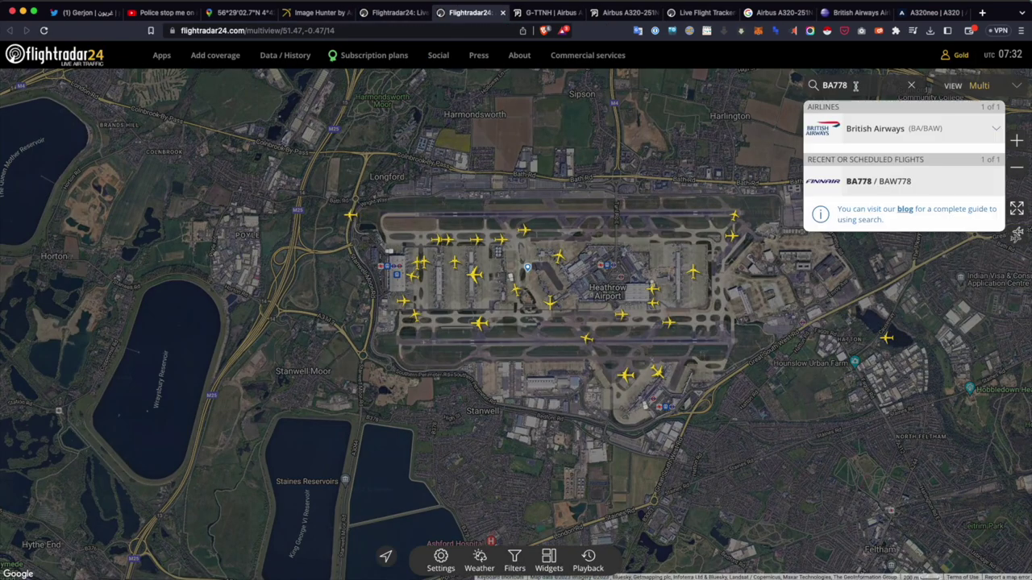
Open the flight history of British Airways flight BA778 and find the entry for 11 Jul 2022
click(875, 129)
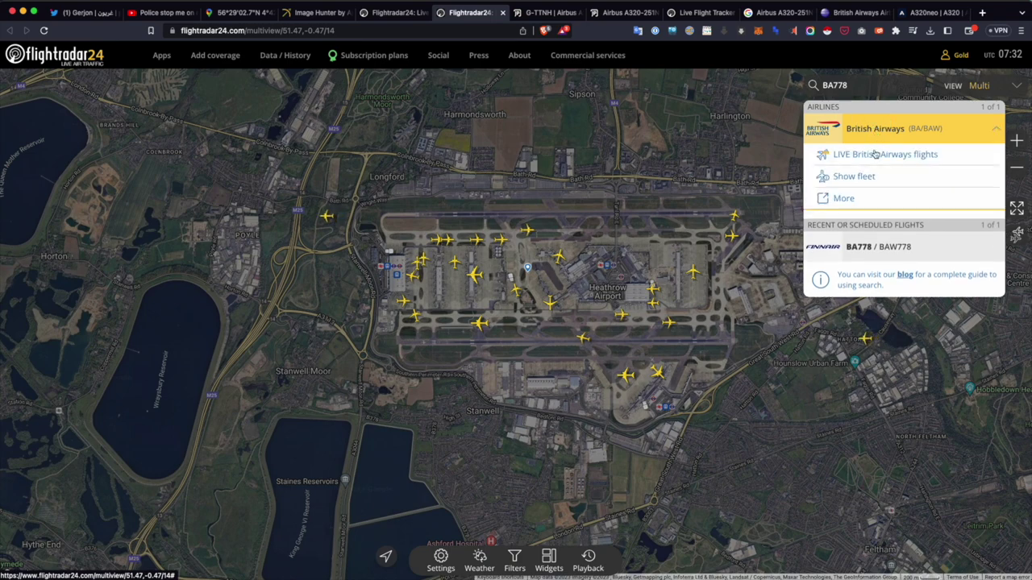
click(861, 175)
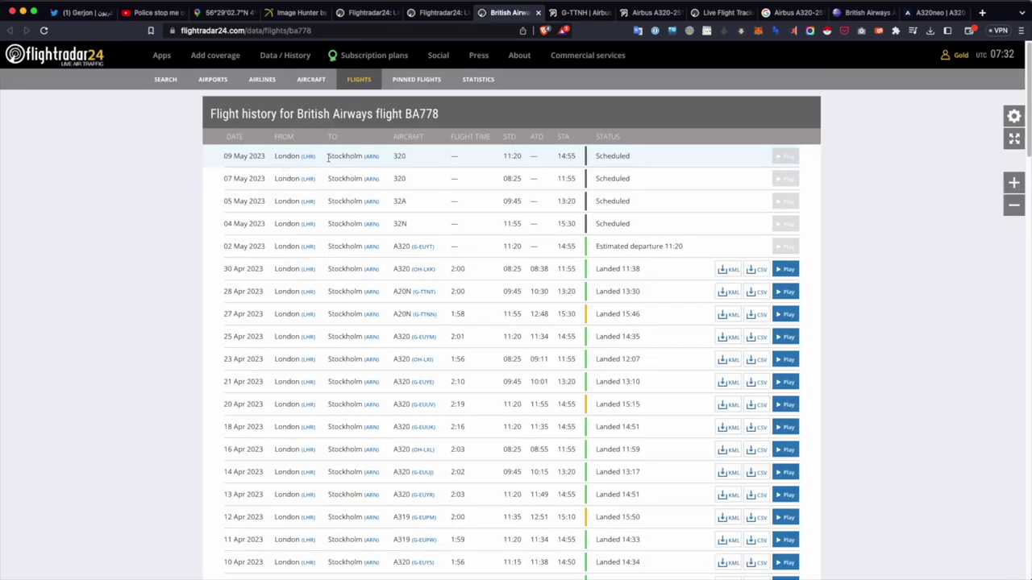
scroll(349, 167, down, 5)
scroll(349, 167, down, 20)
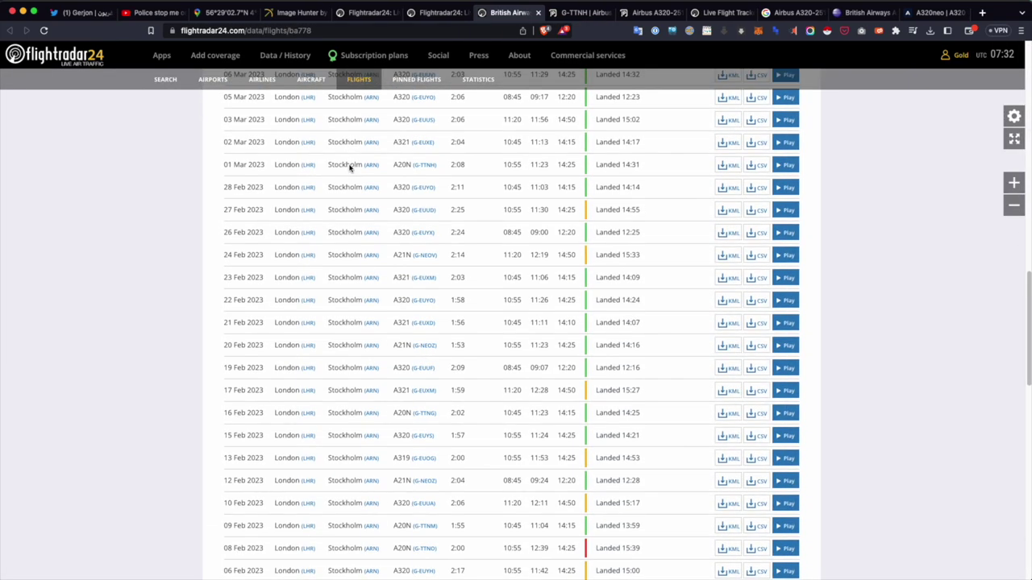
click(599, 476)
scroll(856, 469, down, 10)
scroll(857, 469, down, 8)
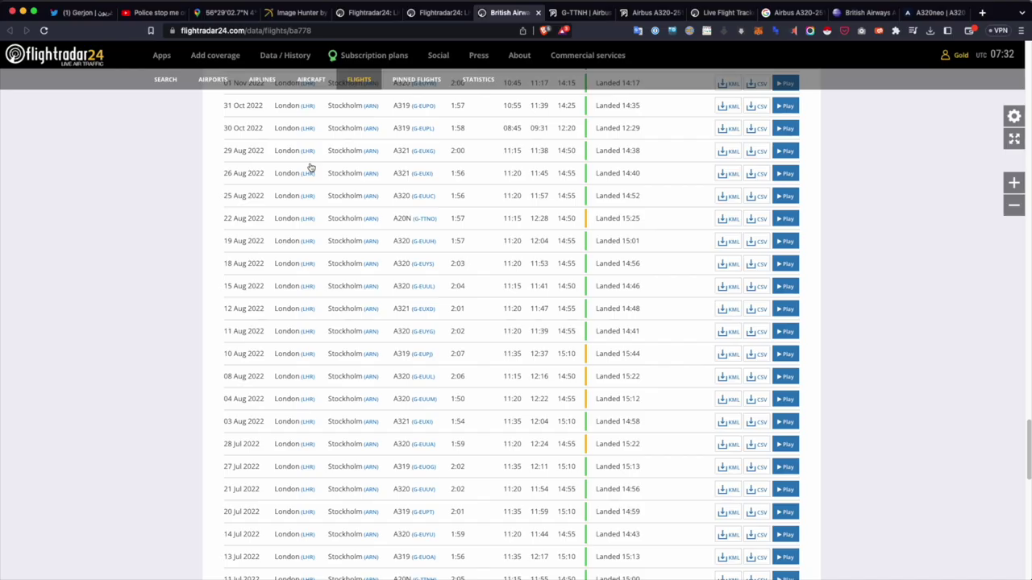
scroll(535, 331, down, 6)
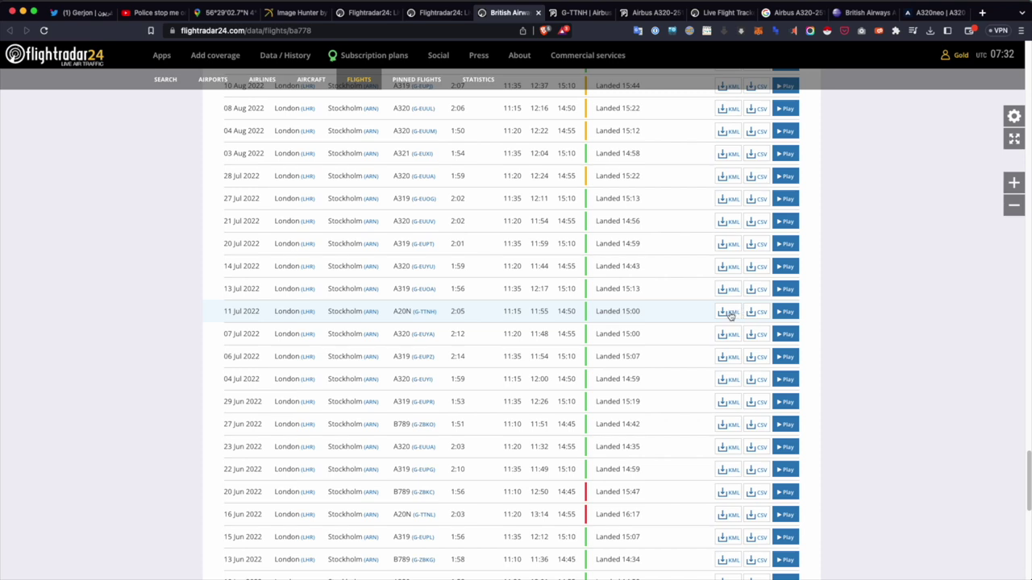
Play back the 11 Jul 2022 BA778 flight and view its whole route from London to Stockholm
click(784, 314)
scroll(395, 314, up, 5)
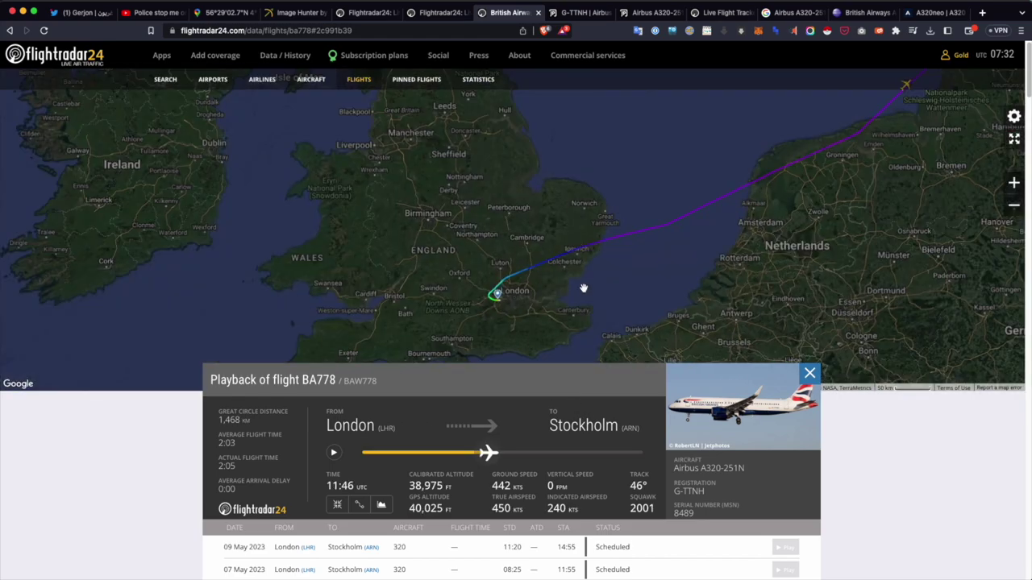
scroll(422, 247, down, 5)
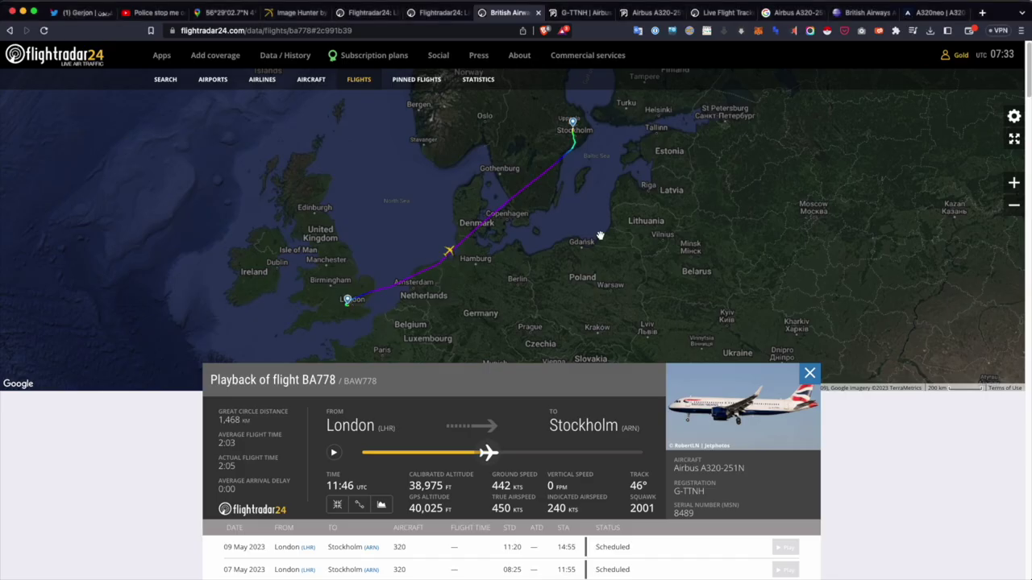
Return to the flight history, download the KML of the 11 Jul 2022 flight and view its track in Google Earth Pro
click(11, 31)
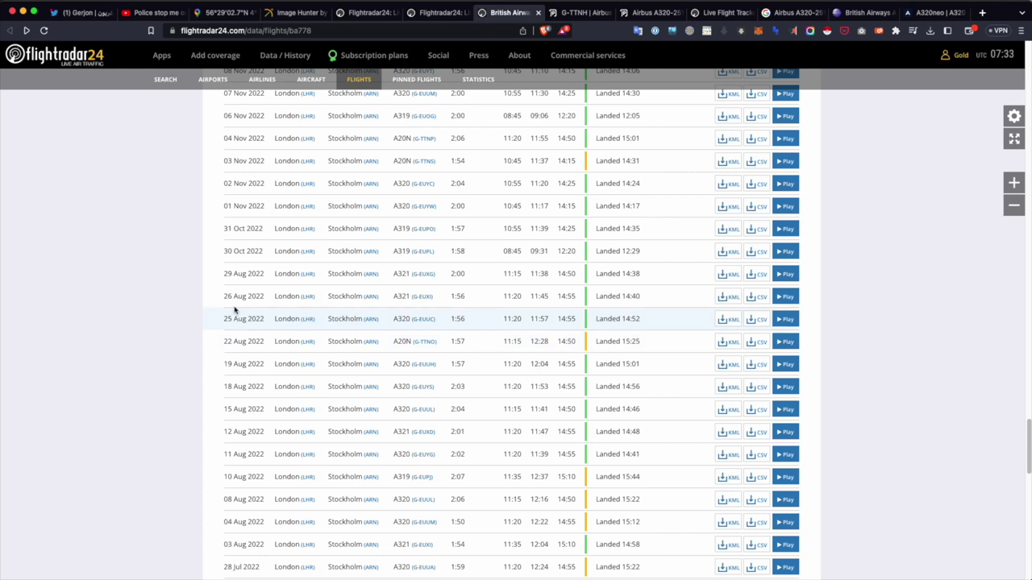
scroll(753, 472, down, 3)
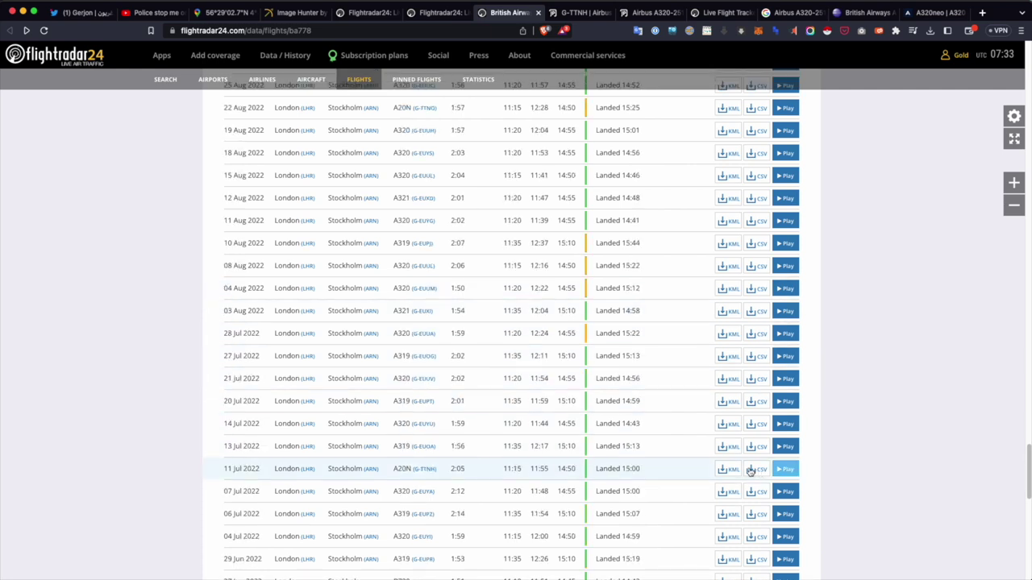
click(732, 470)
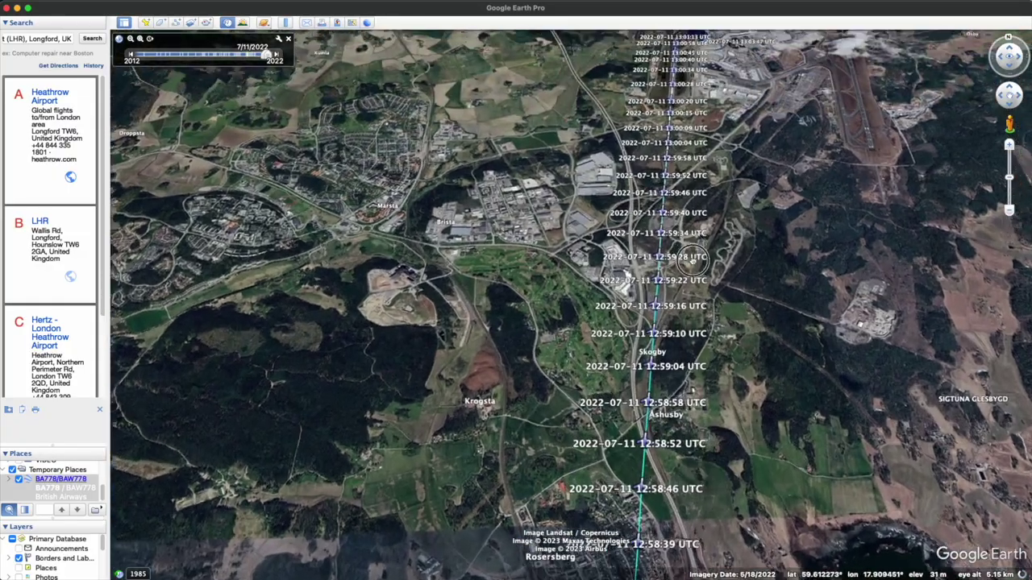
drag(692, 256, 728, 358)
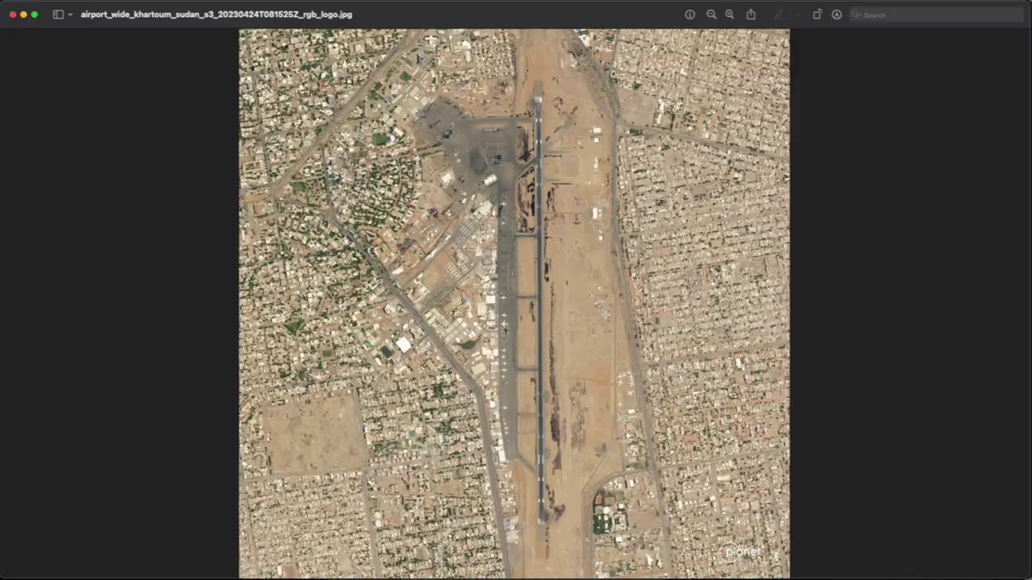
Examine the damaged aircraft on the apron west of the runway in the Khartoum airport satellite image up close
scroll(516, 305, up, 5)
scroll(516, 305, left, 3)
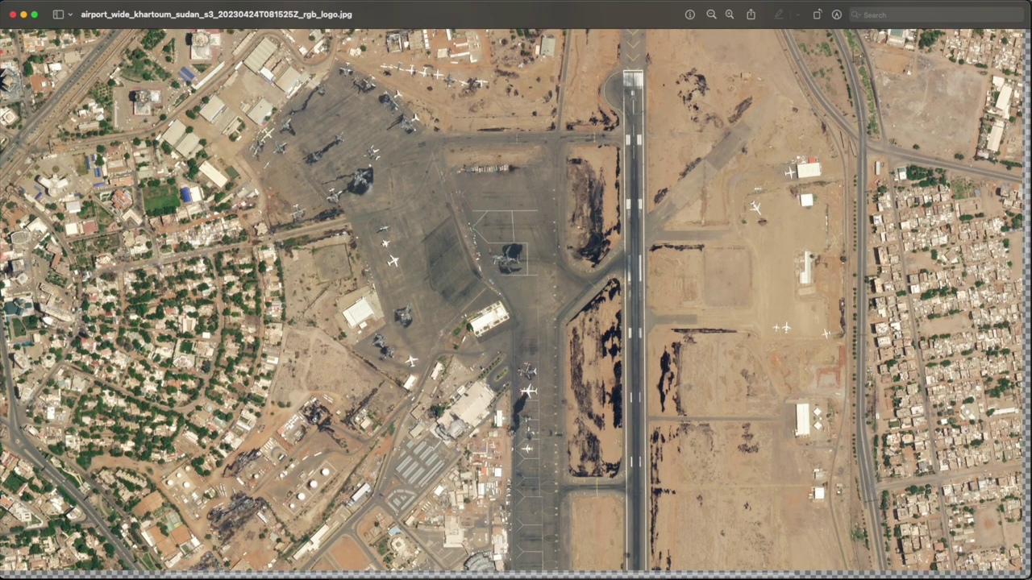
scroll(520, 266, up, 5)
scroll(498, 165, up, 3)
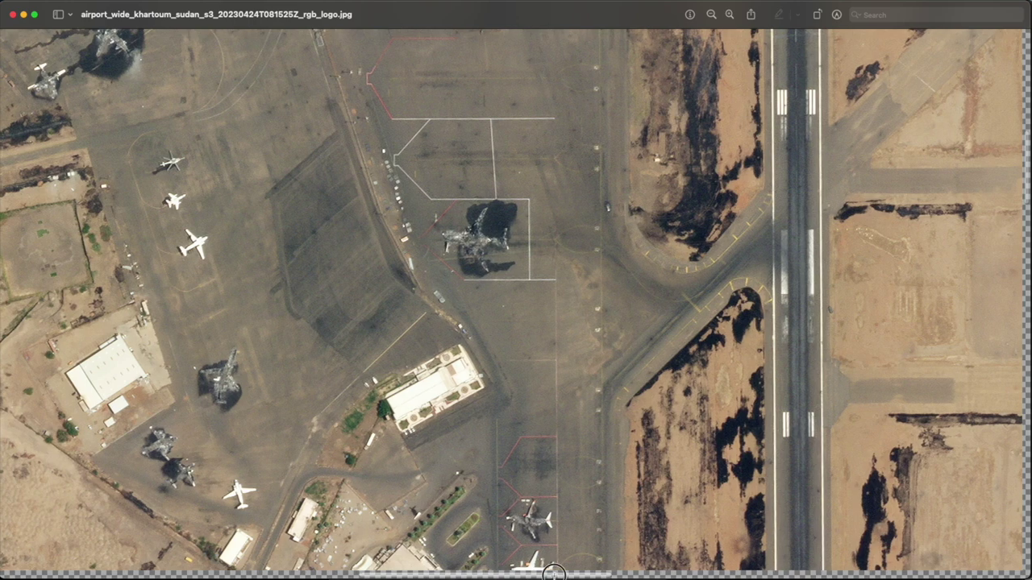
scroll(452, 382, left, 10)
scroll(452, 382, up, 3)
scroll(452, 383, up, 2)
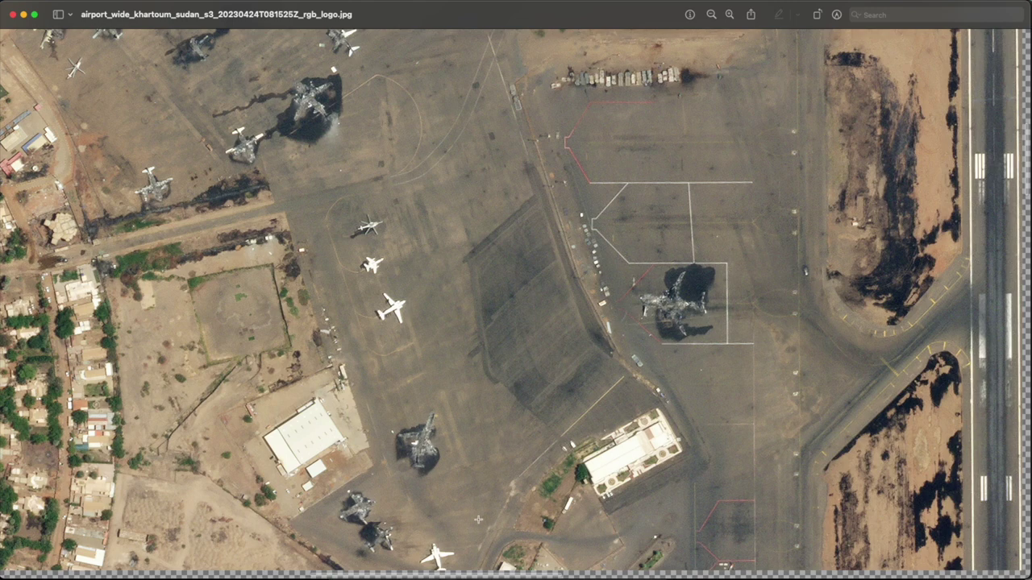
scroll(478, 520, right, 10)
scroll(478, 520, down, 5)
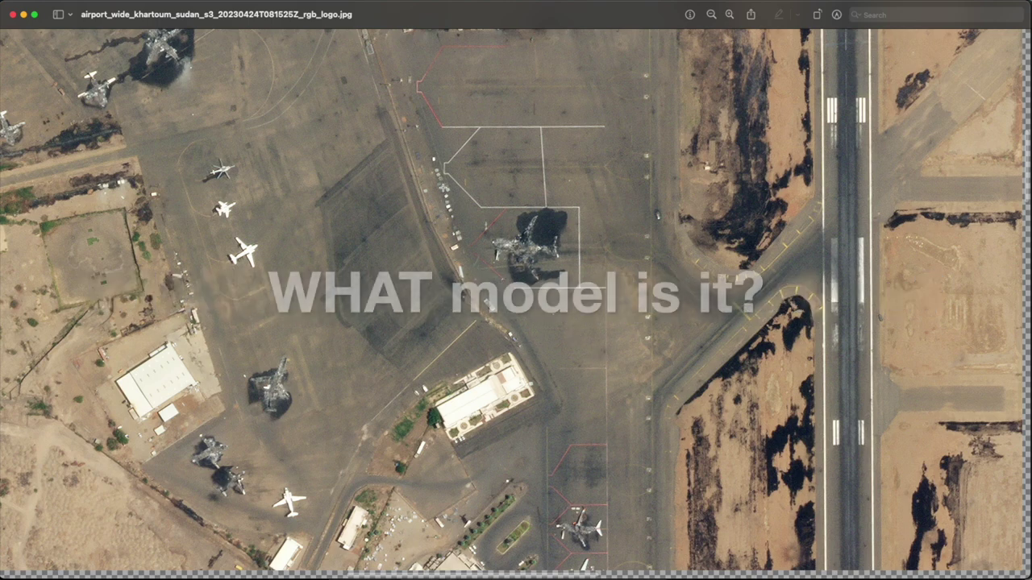
Compare the damaged aircraft on the Khartoum airport apron in the 19 April 2023 and 24 April 2023 satellite images
click(714, 13)
click(714, 14)
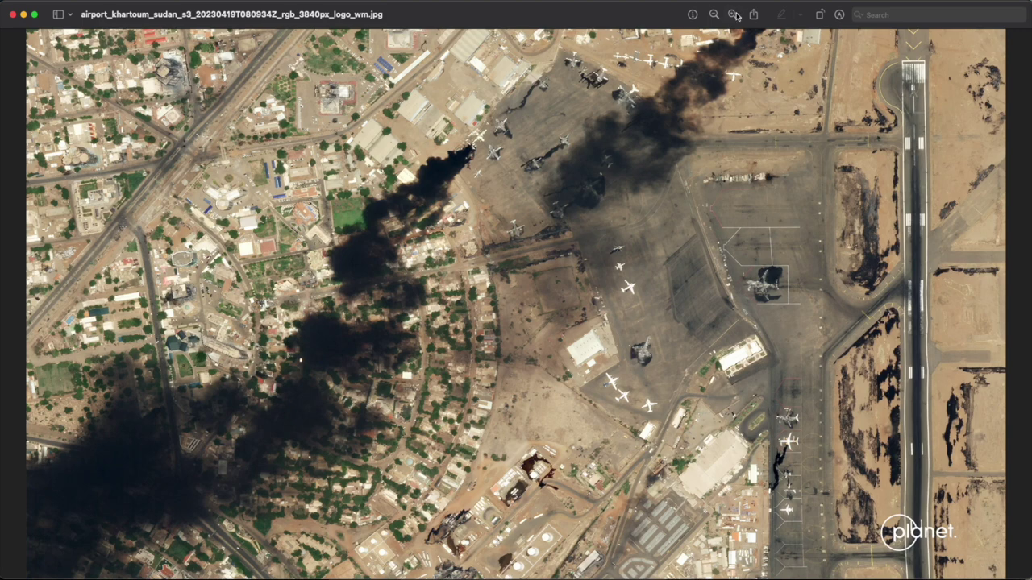
click(732, 14)
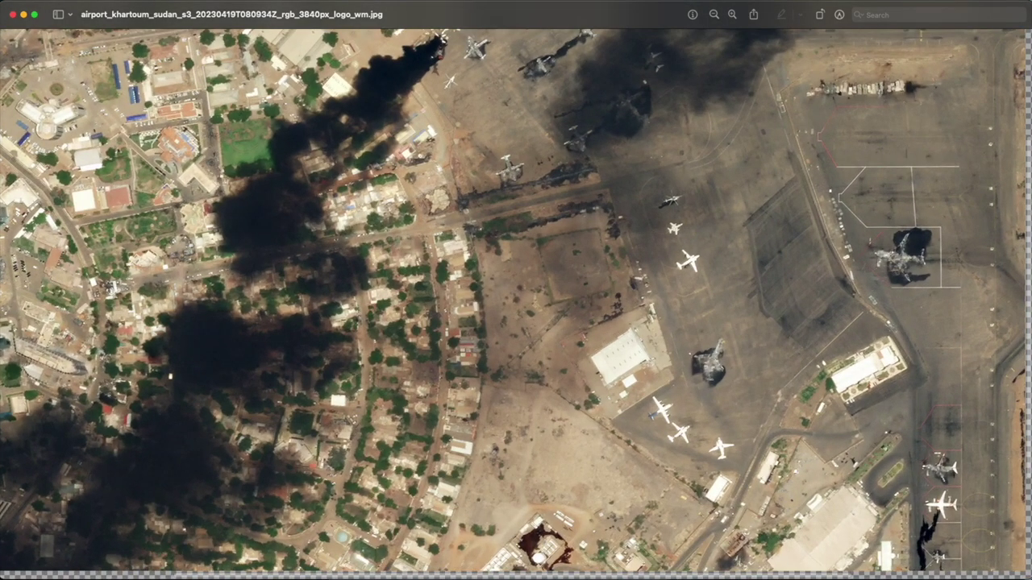
scroll(626, 233, right, 6)
scroll(642, 240, up, 2)
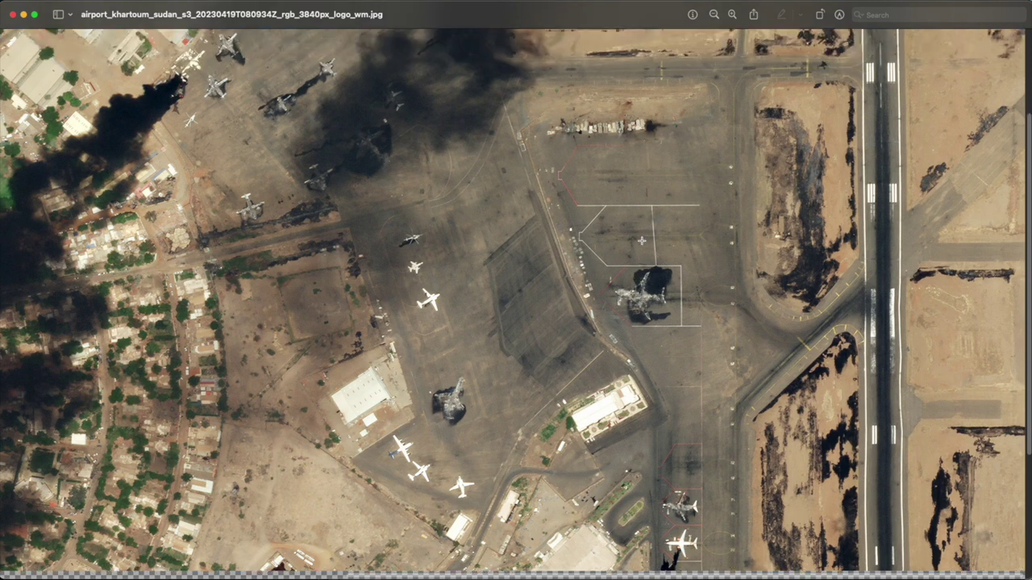
scroll(642, 240, down, 1)
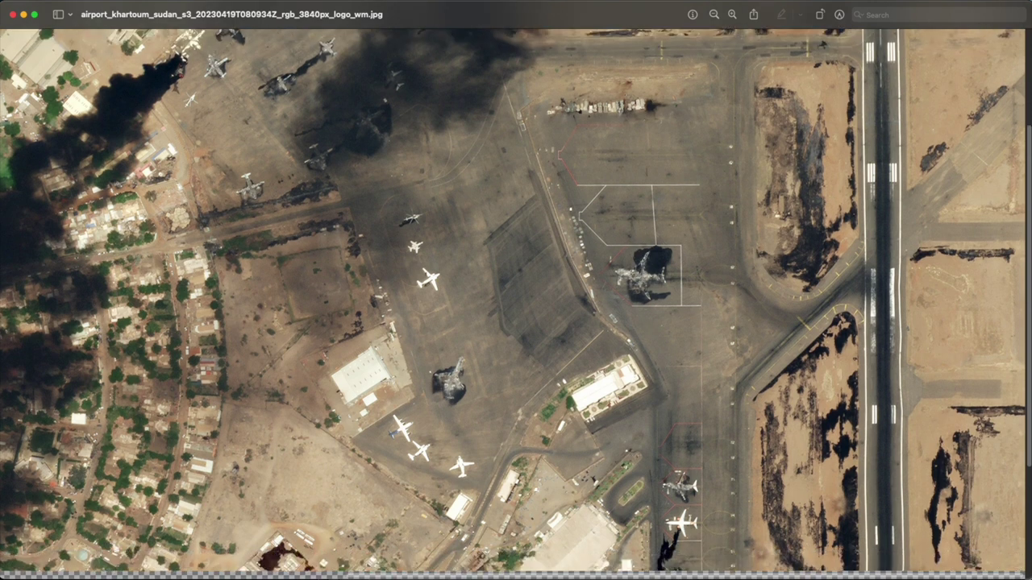
click(14, 15)
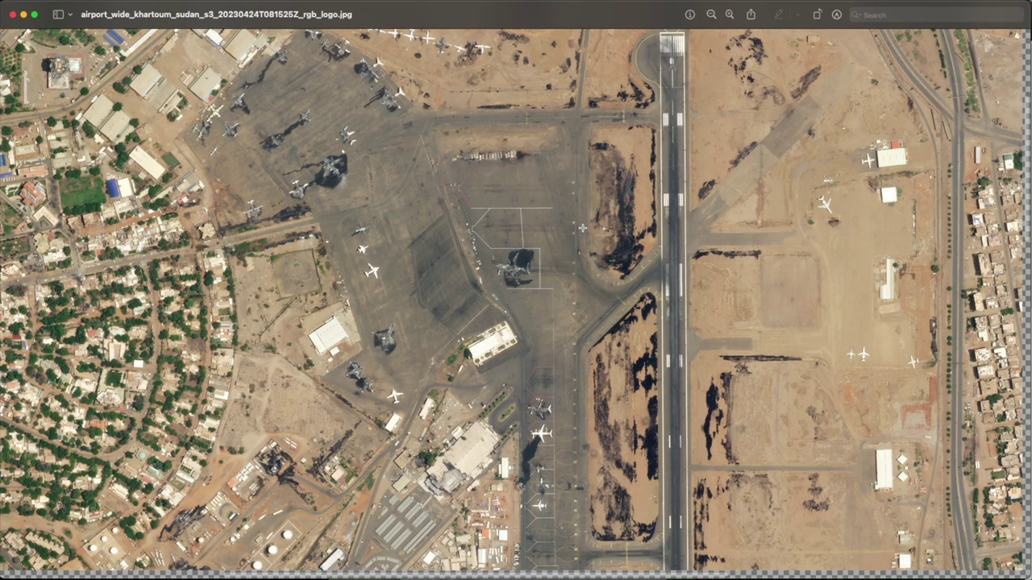
drag(582, 224, 438, 305)
click(438, 305)
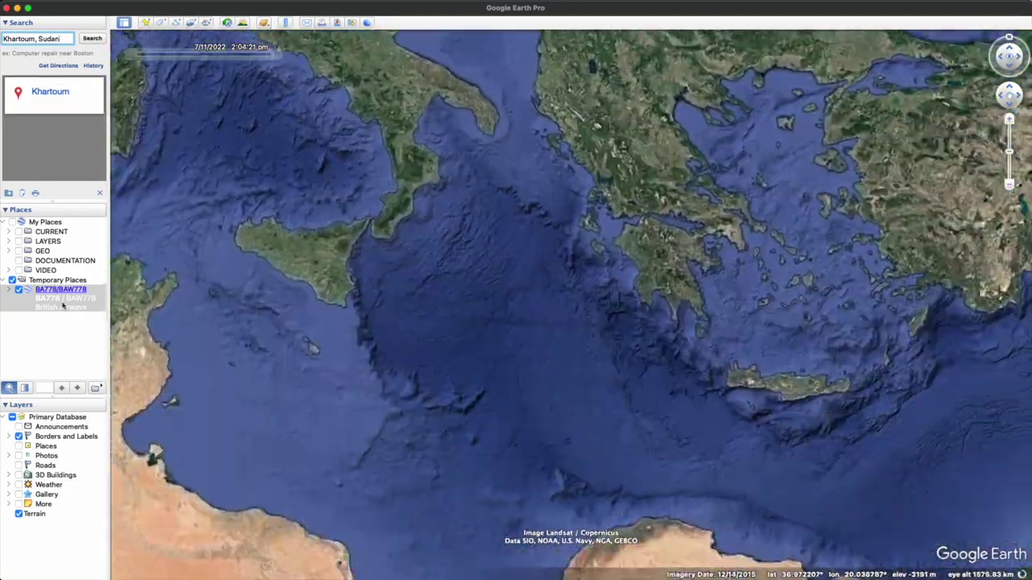
In Google Earth Pro, delete the BA778/BAW778 track from Temporary Places and view Khartoum airport's apron up close
right_click(53, 299)
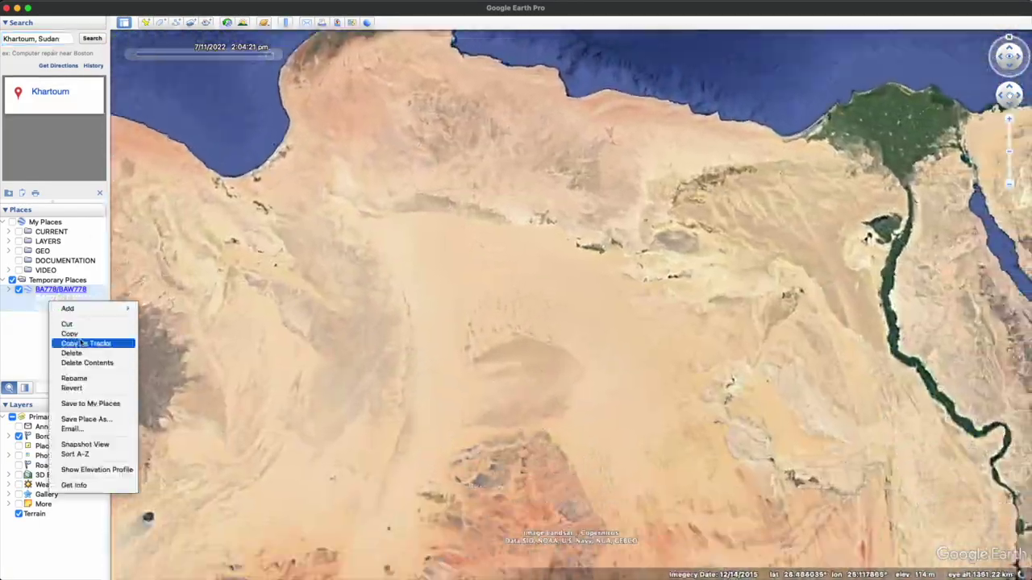
click(71, 353)
click(590, 306)
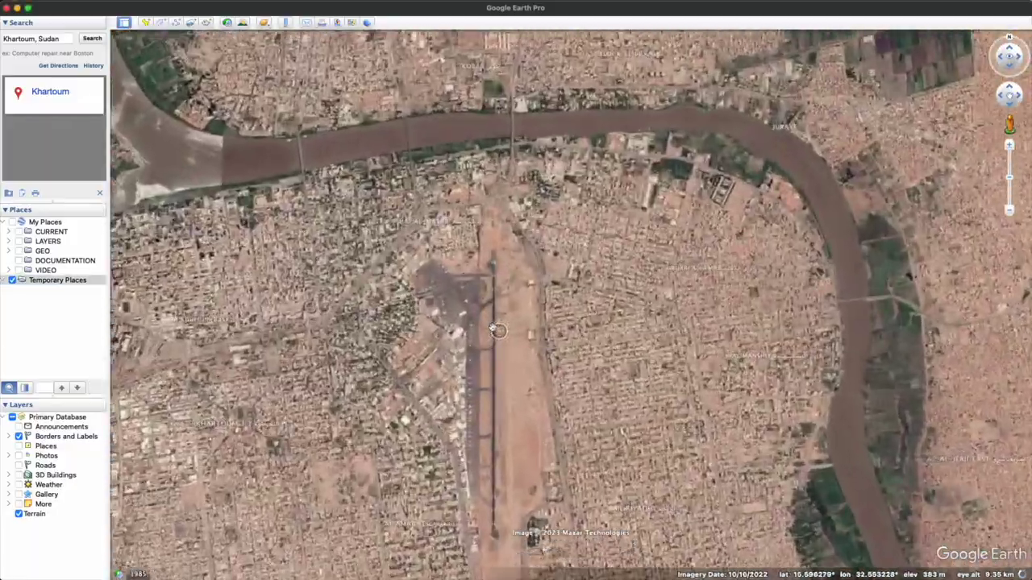
scroll(499, 330, up, 5)
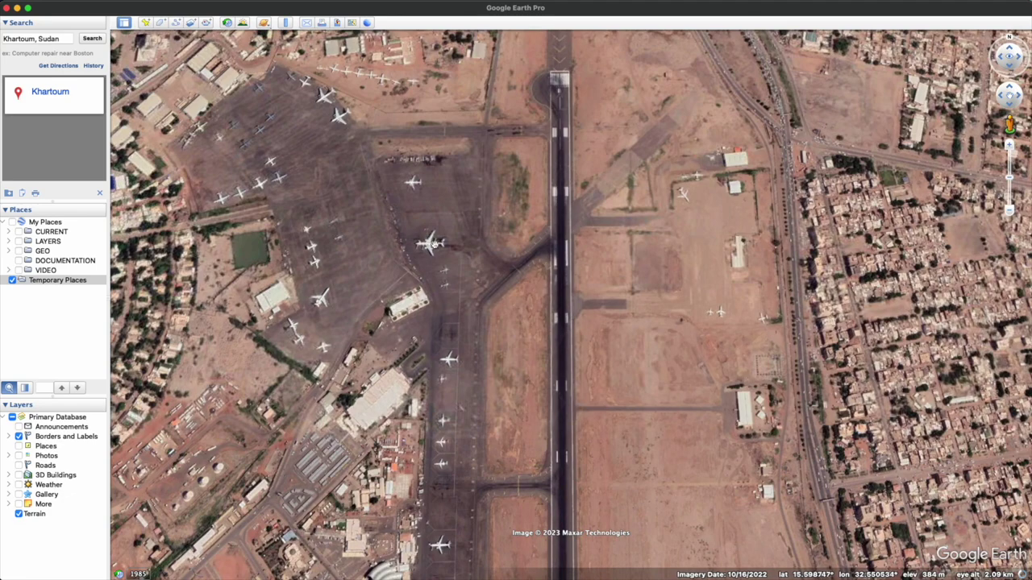
scroll(408, 224, up, 3)
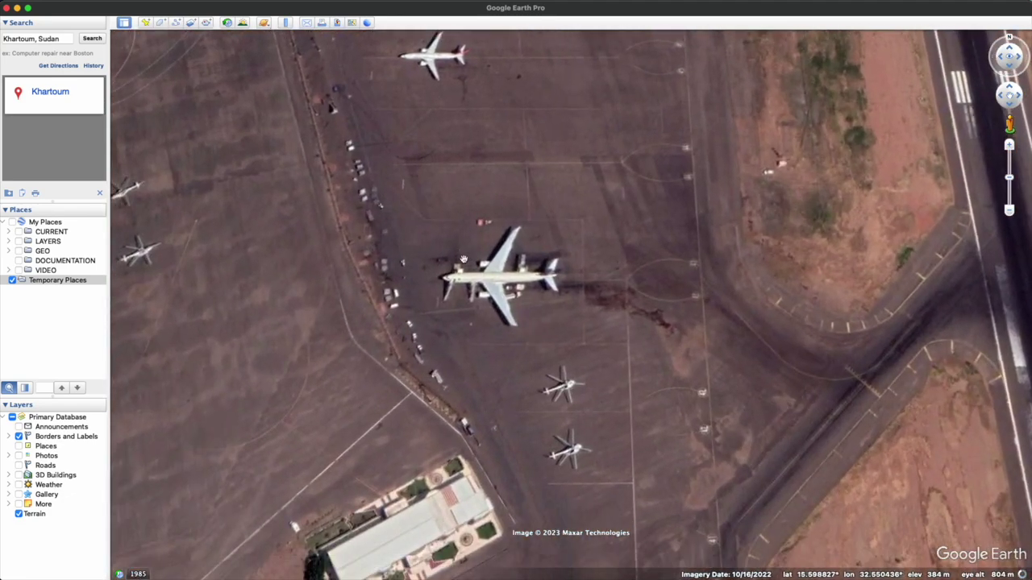
Step Google Earth's historical imagery back to 4/2022 and 1/2022 and examine the aircraft parked at Khartoum airport
click(227, 23)
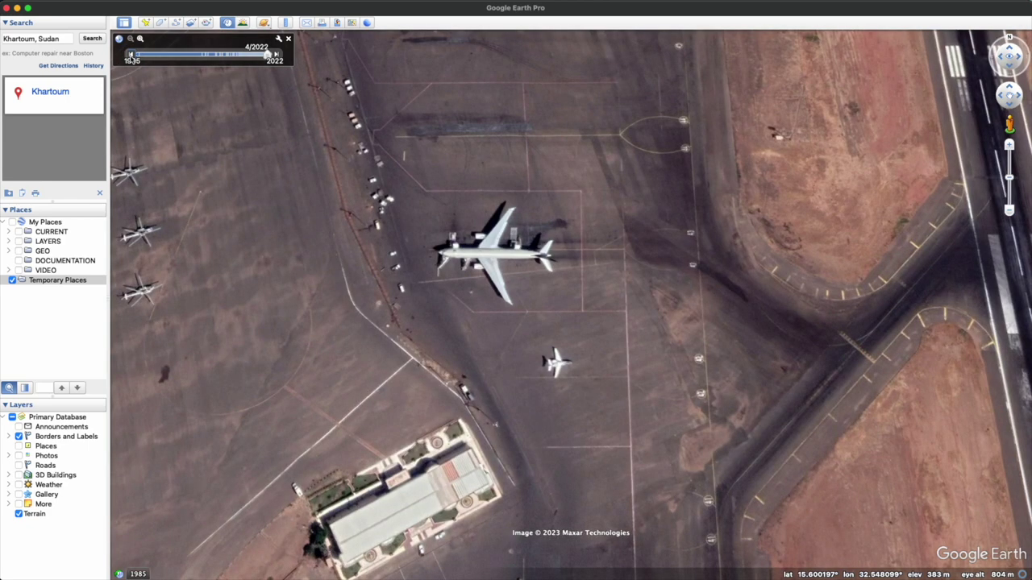
click(131, 55)
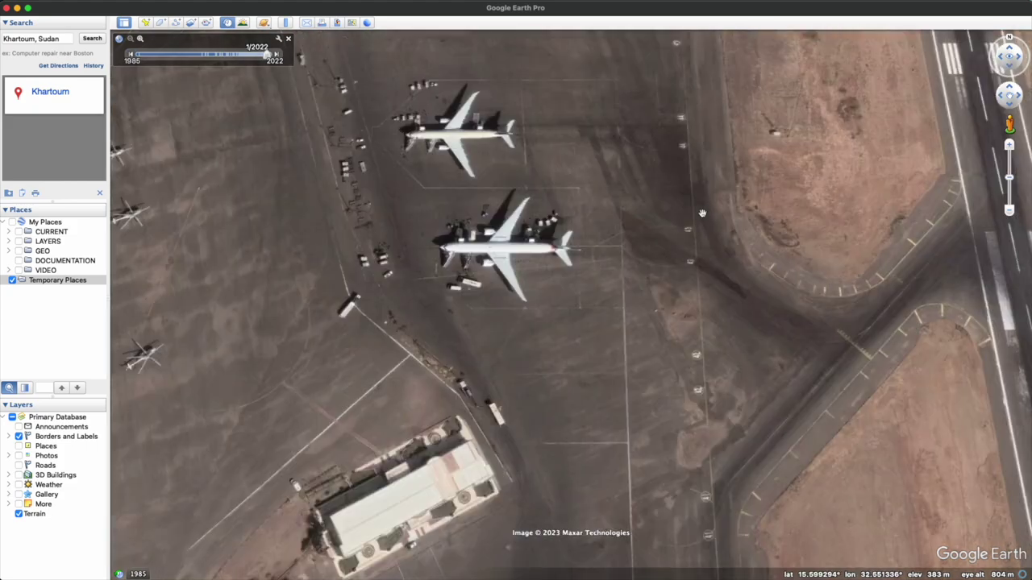
scroll(517, 258, down, 2)
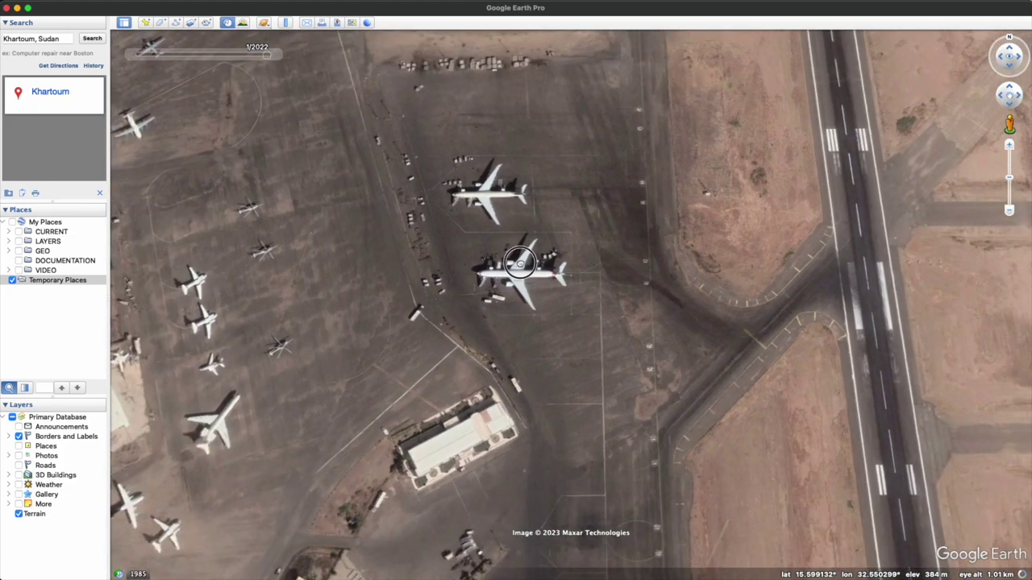
scroll(517, 258, down, 2)
scroll(500, 130, down, 2)
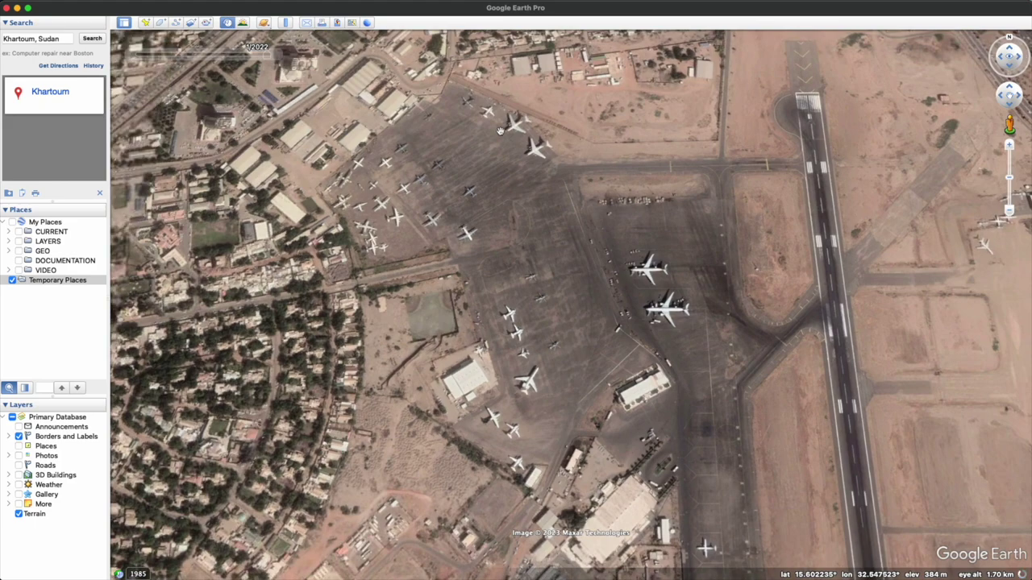
scroll(599, 242, up, 3)
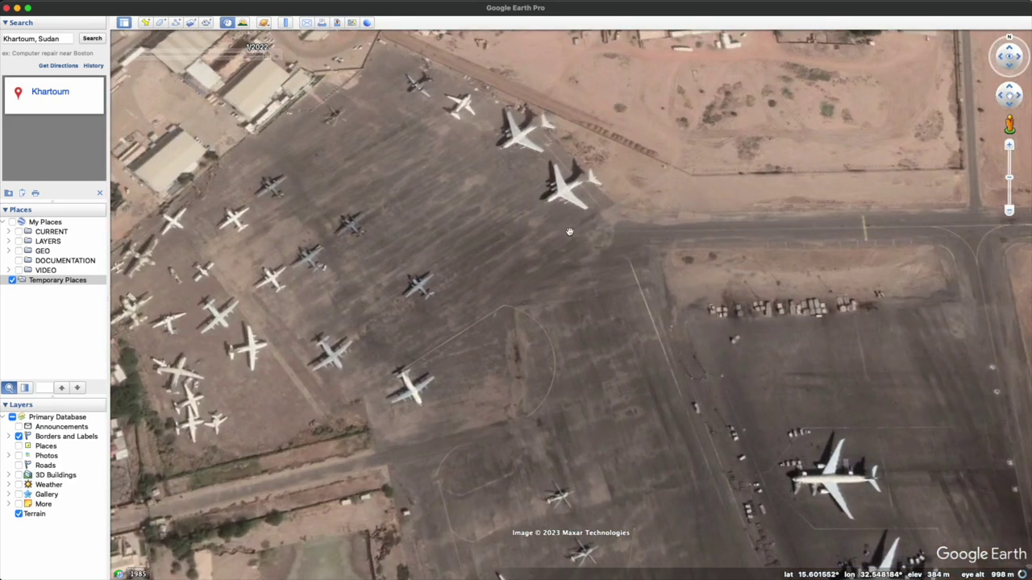
drag(569, 232, 456, 121)
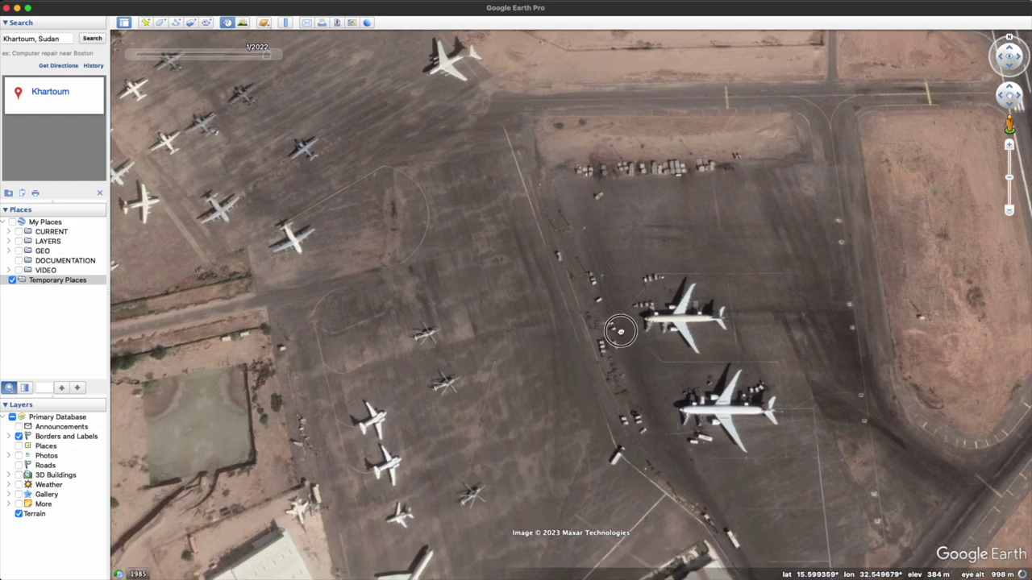
drag(621, 334, 560, 69)
Inspect the aircraft parked along the terminal apron west of the runway in the 10/2022 imagery
scroll(592, 411, down, 1)
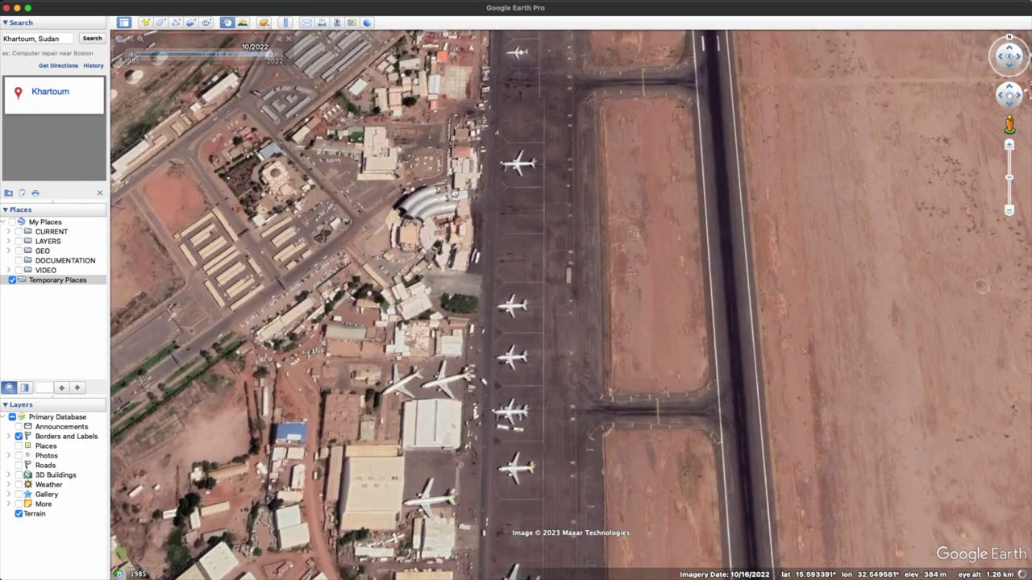
drag(532, 436, 507, 326)
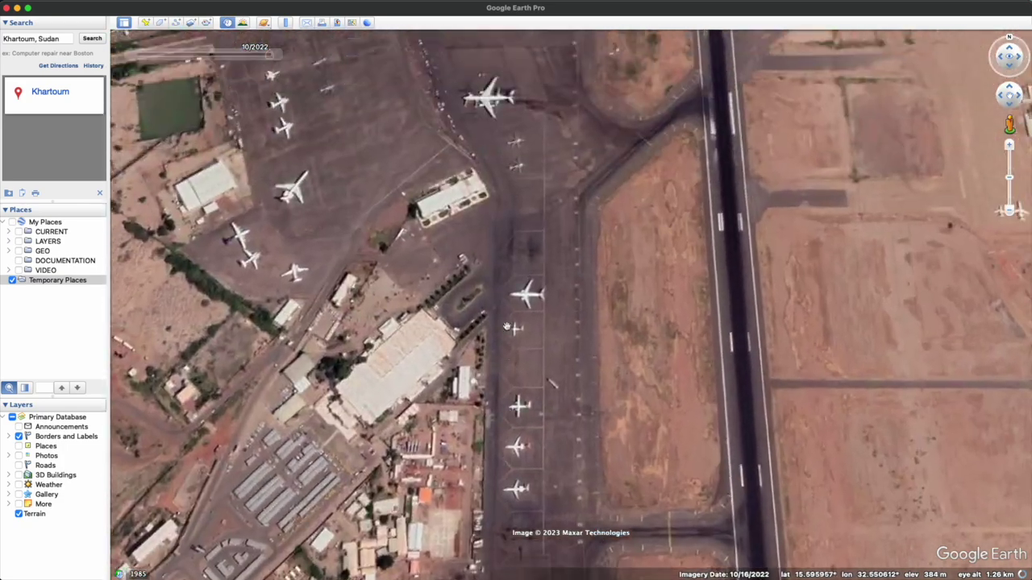
scroll(507, 327, up, 5)
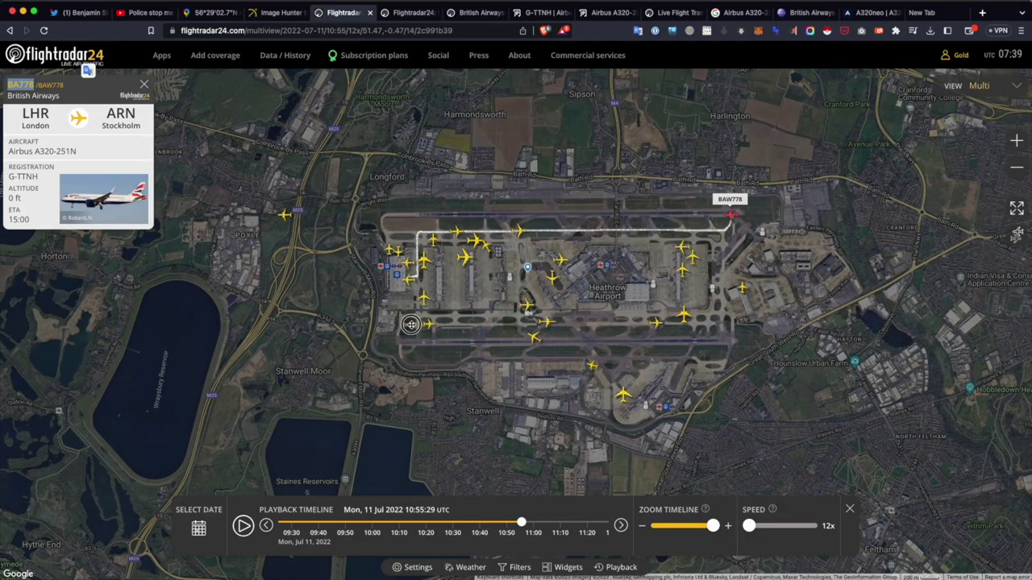
In Flightradar24, close the flight playback, search for "khartoum" and show Khartoum International Airport on the map
drag(410, 324, 807, 484)
click(849, 509)
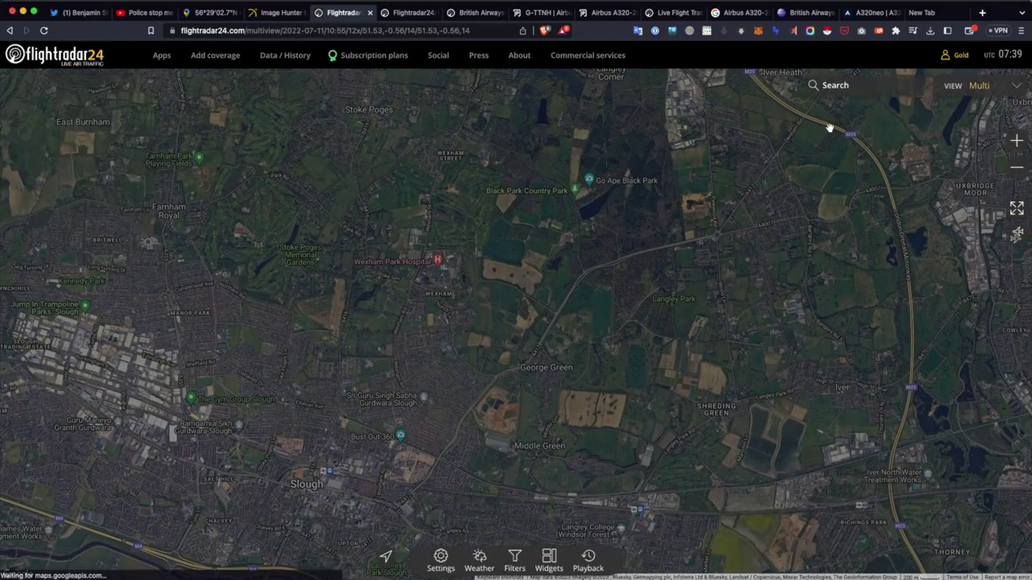
click(888, 95)
text(khartoum)
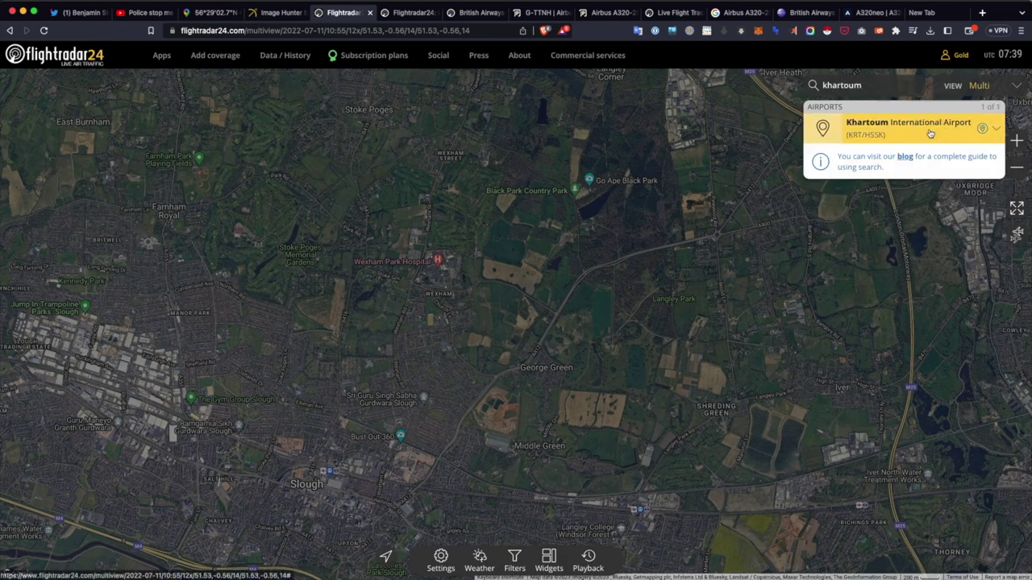
click(927, 132)
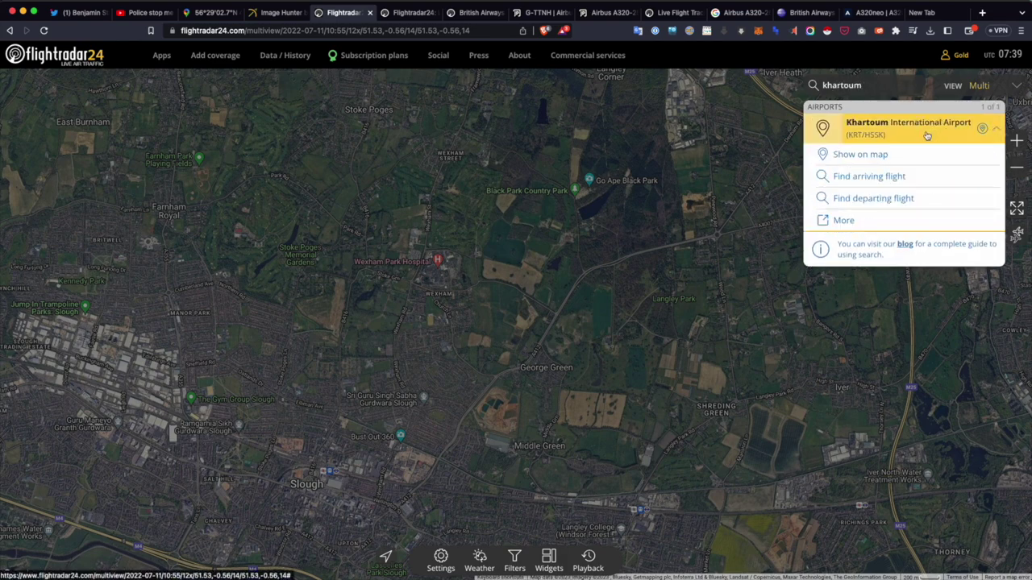
click(861, 155)
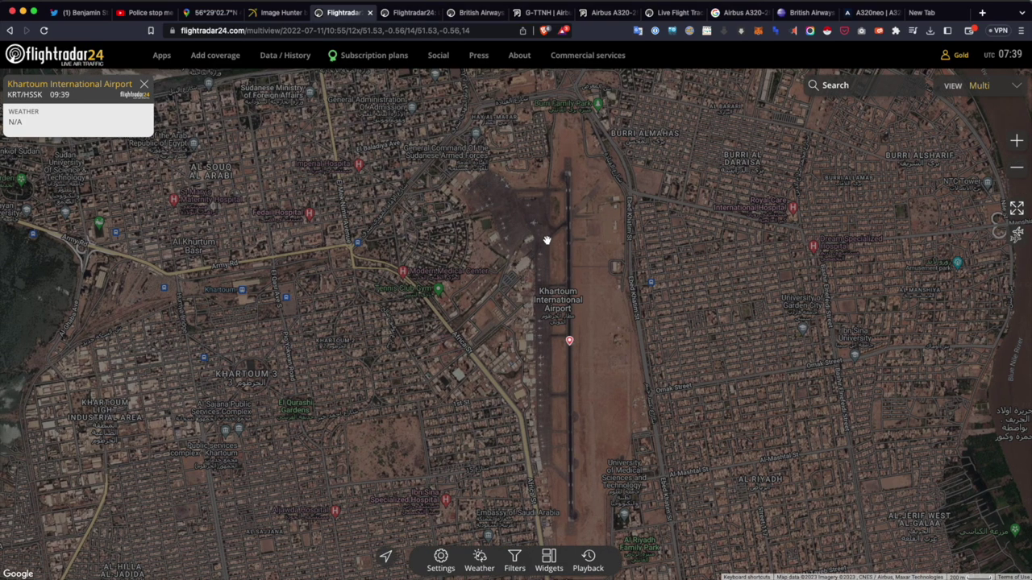
double_click(549, 238)
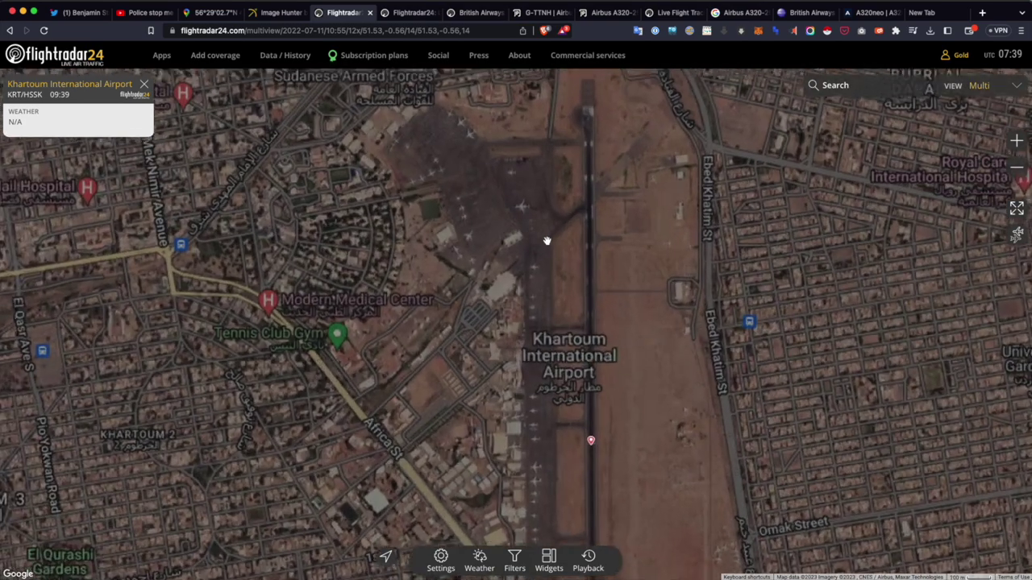
Select the Khartoum International Airport marker on the map and open the airport's data page
click(592, 448)
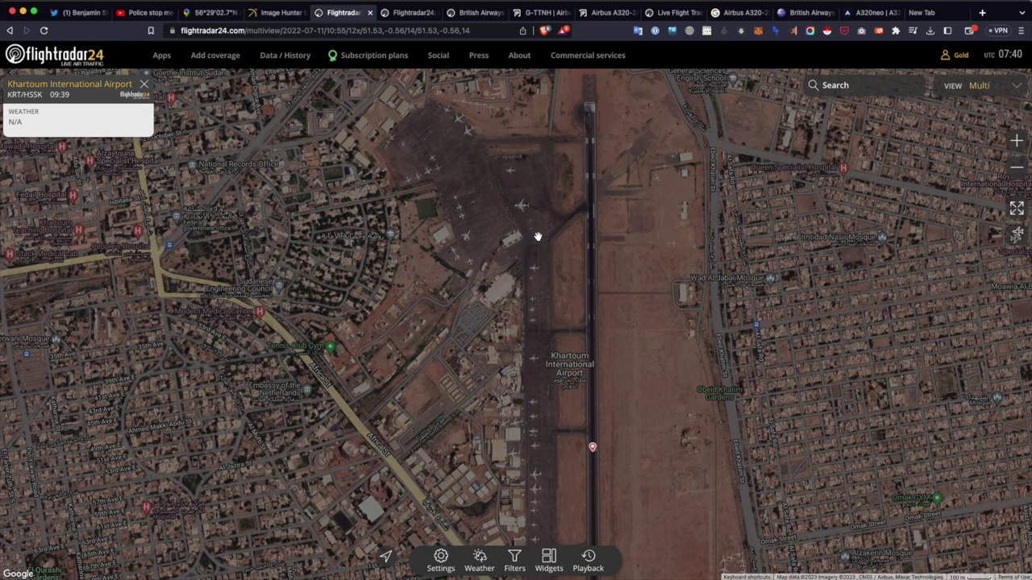
click(592, 449)
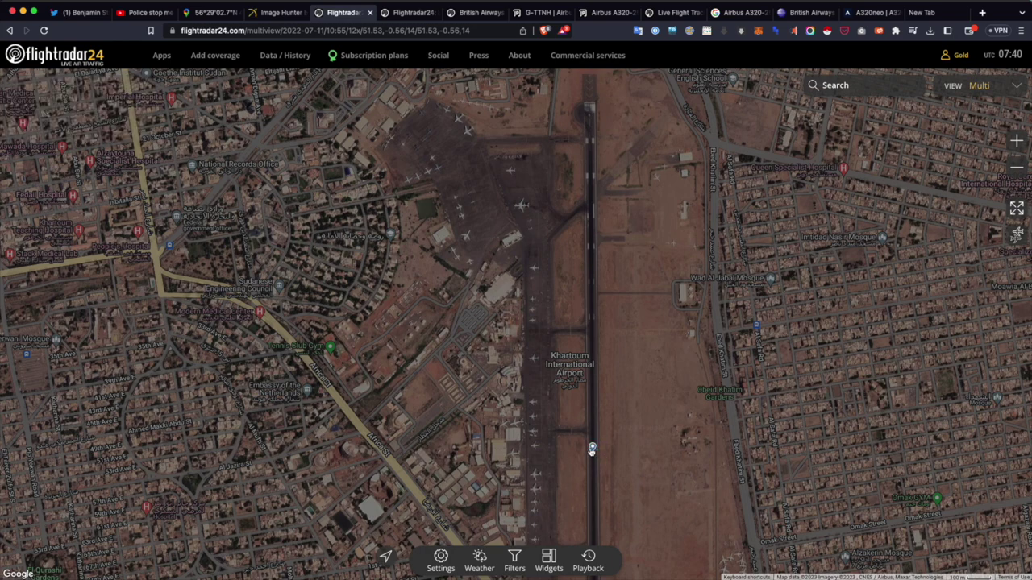
click(593, 449)
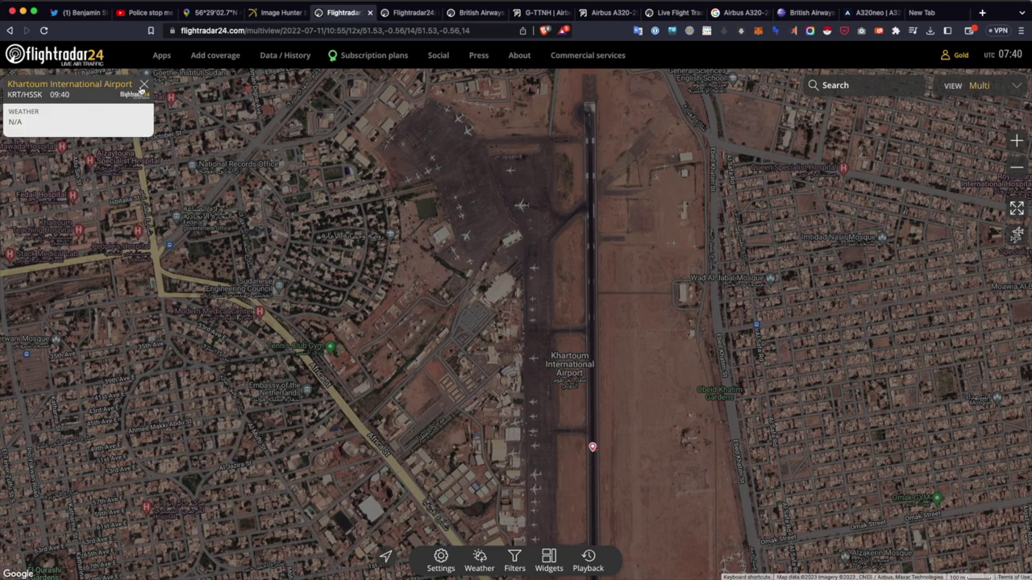
click(145, 84)
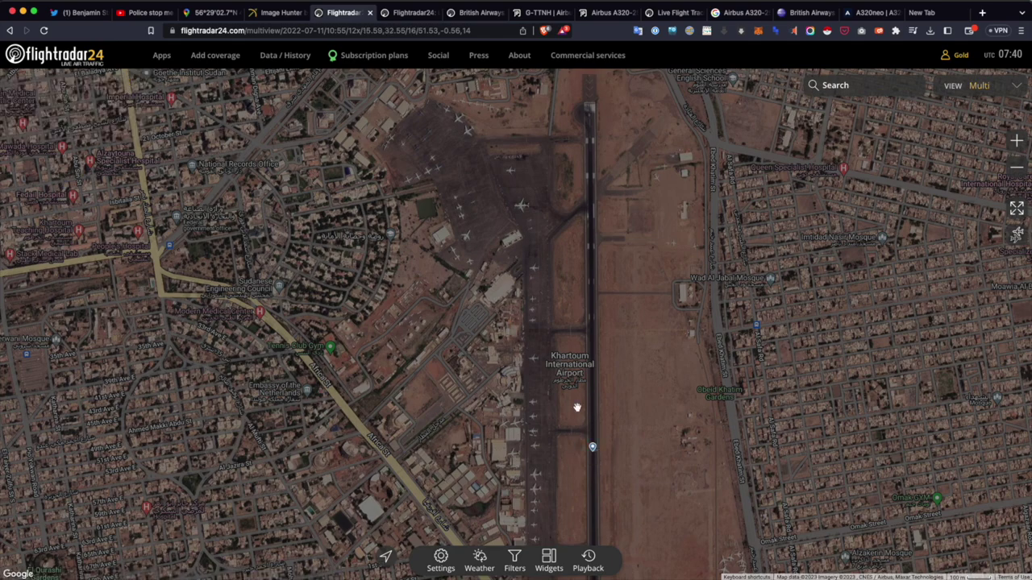
scroll(578, 408, down, 3)
drag(578, 407, 589, 260)
click(590, 260)
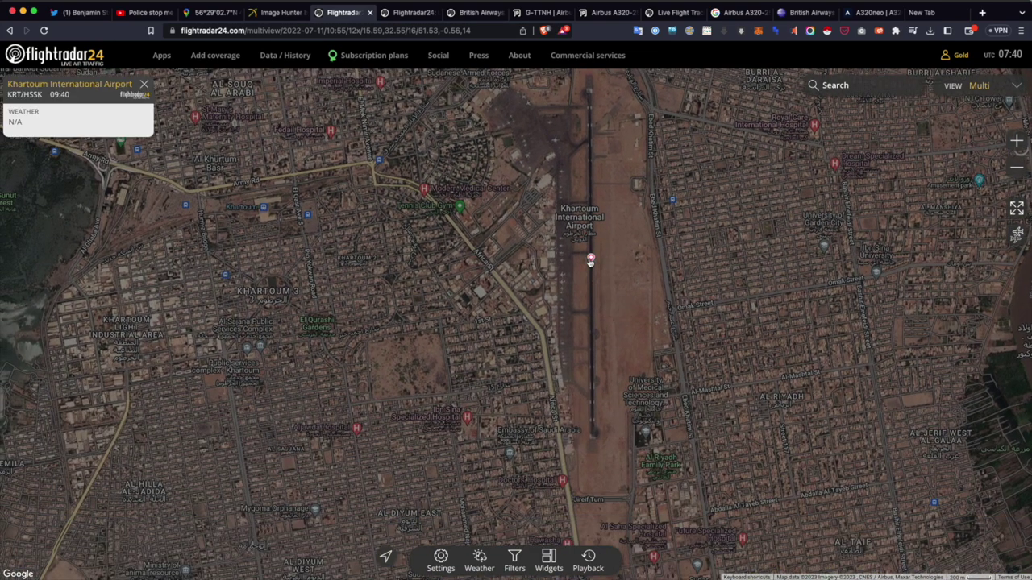
click(48, 90)
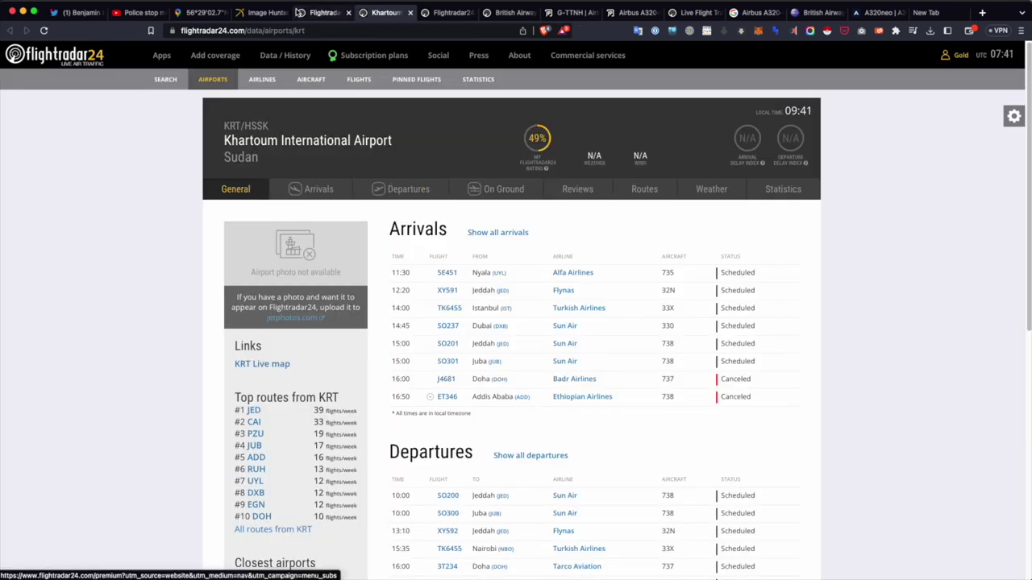
Return to the map, check the departing-flight search for Khartoum International Airport, and open the airport's data page from the search result
click(302, 13)
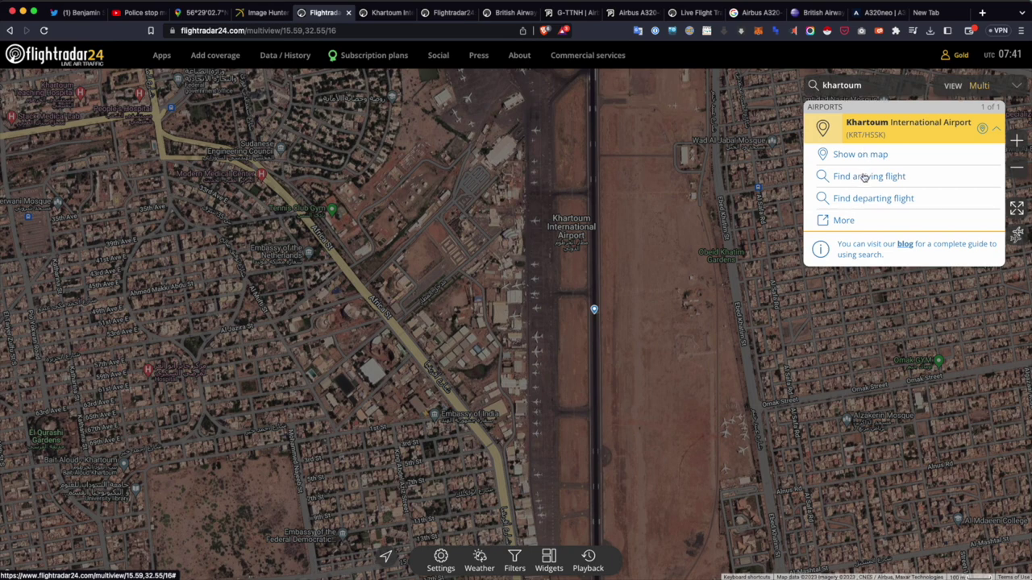
click(863, 198)
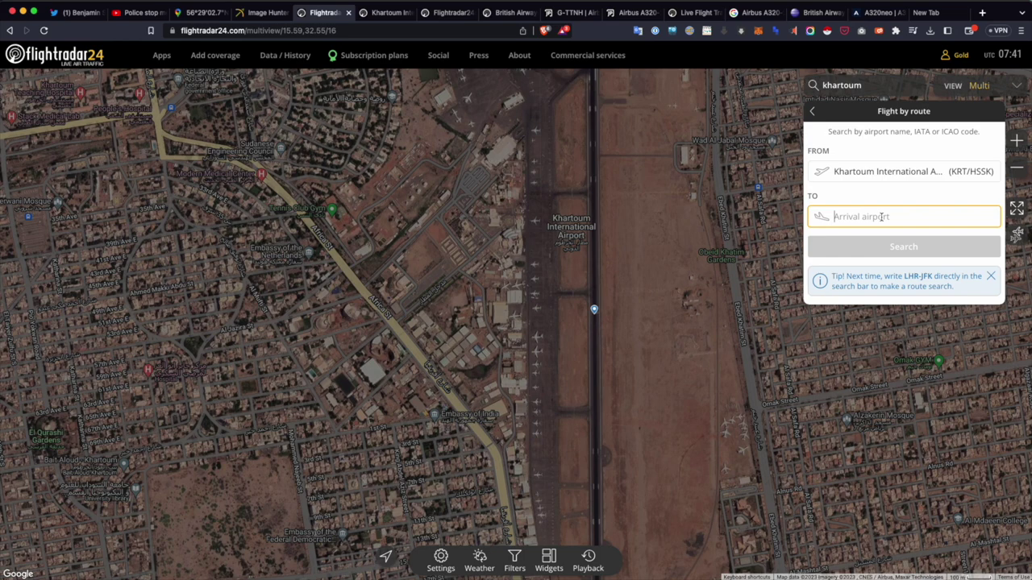
click(813, 112)
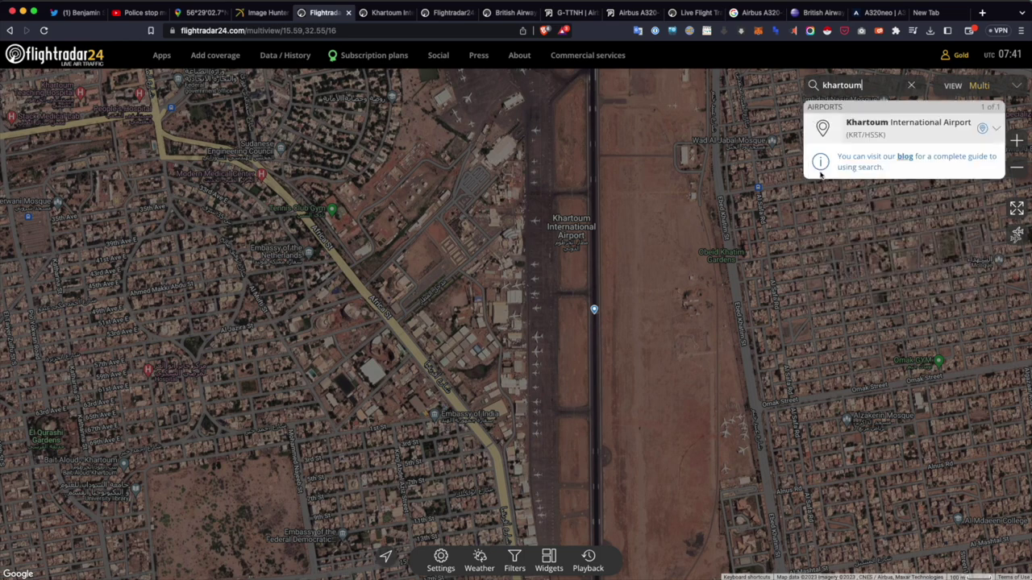
click(998, 131)
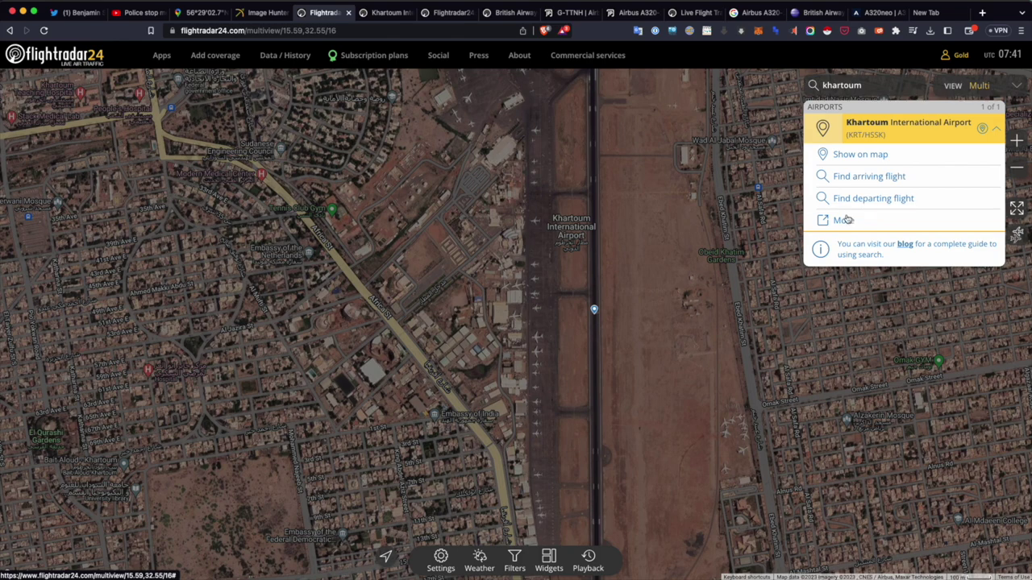
click(843, 220)
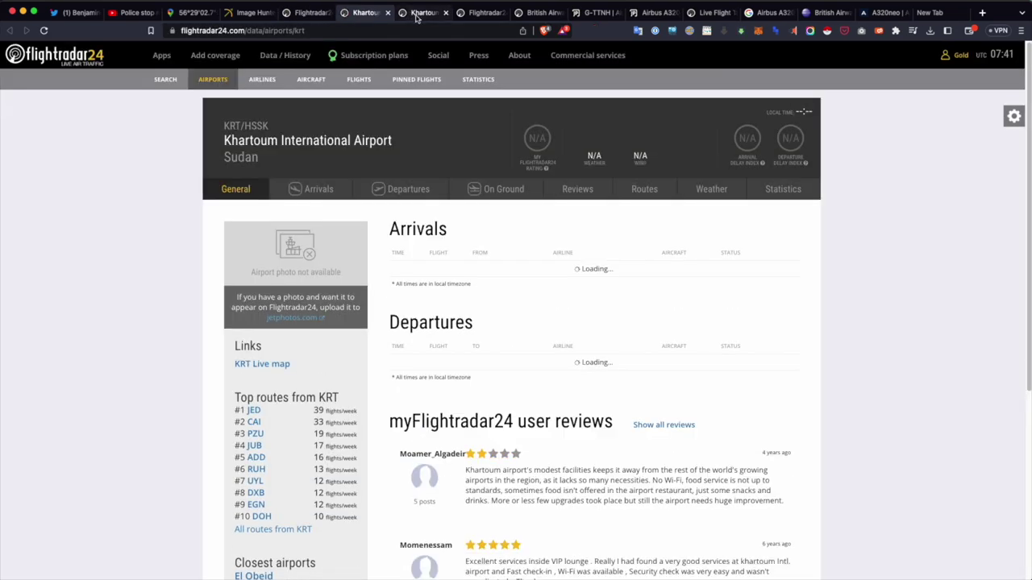
Close the duplicate Khartoum airport page and review the arrivals and departures lists in the remaining one
click(445, 13)
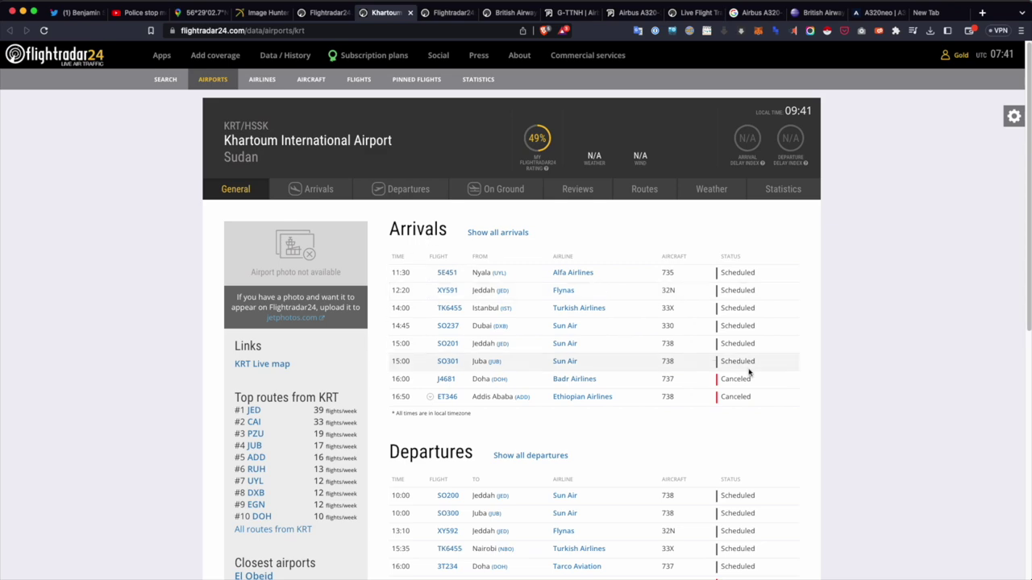
scroll(749, 373, down, 1)
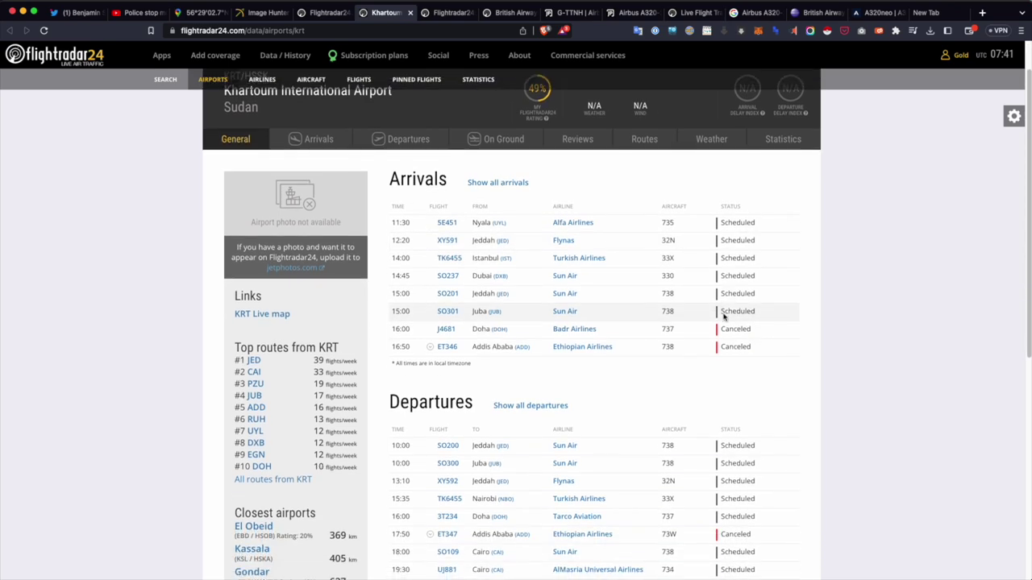
scroll(720, 316, up, 1)
scroll(718, 316, down, 6)
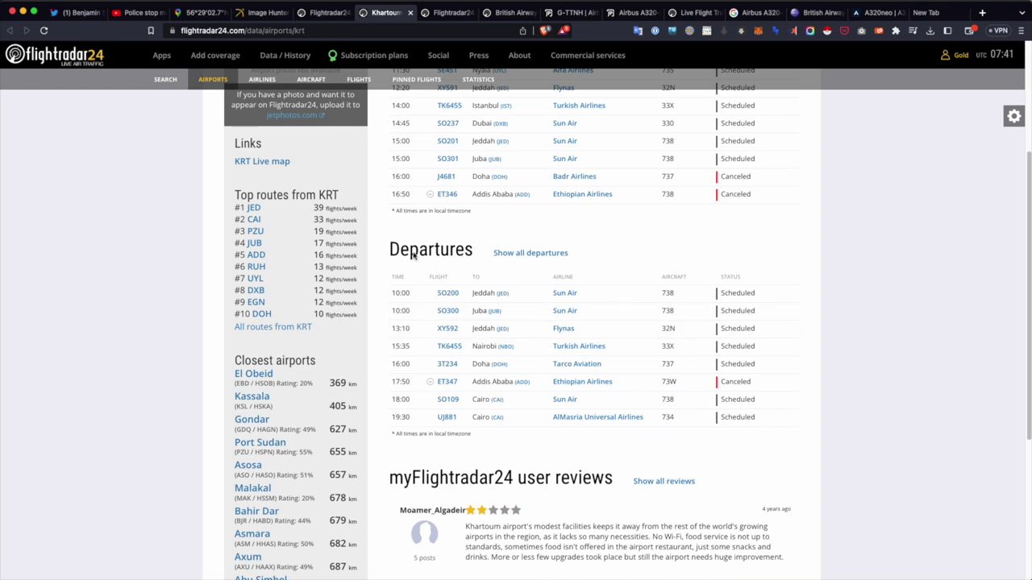
scroll(413, 255, down, 3)
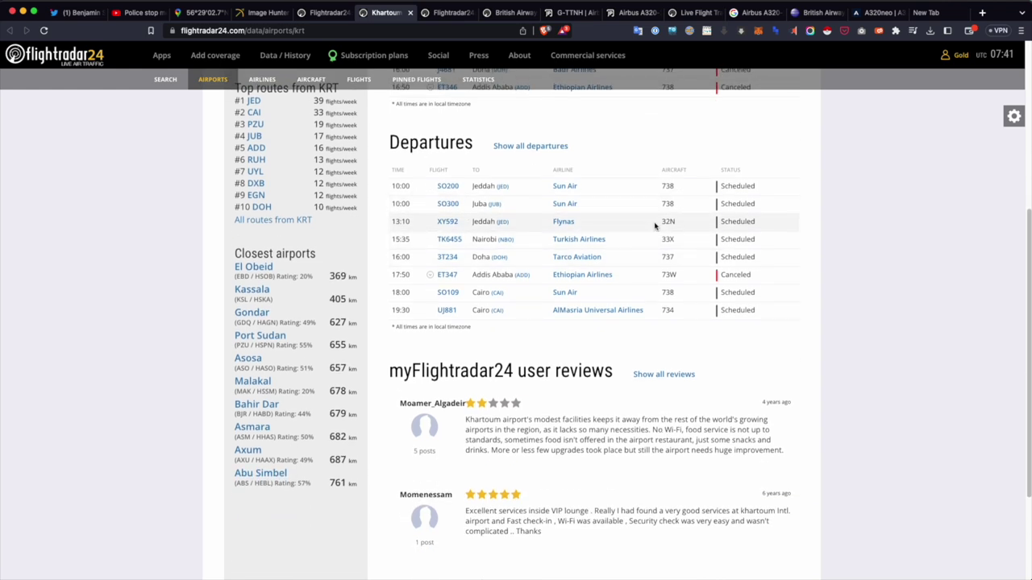
scroll(685, 258, up, 8)
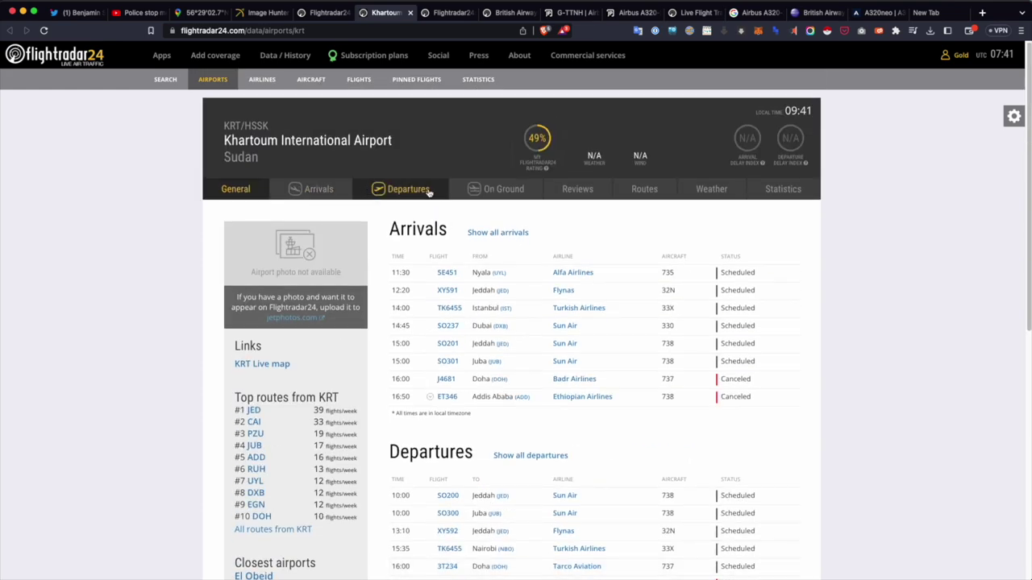
List the aircraft on the ground at Khartoum, open the United Nations ATR 42-500 playback, and examine where its track ends at the airport
click(475, 190)
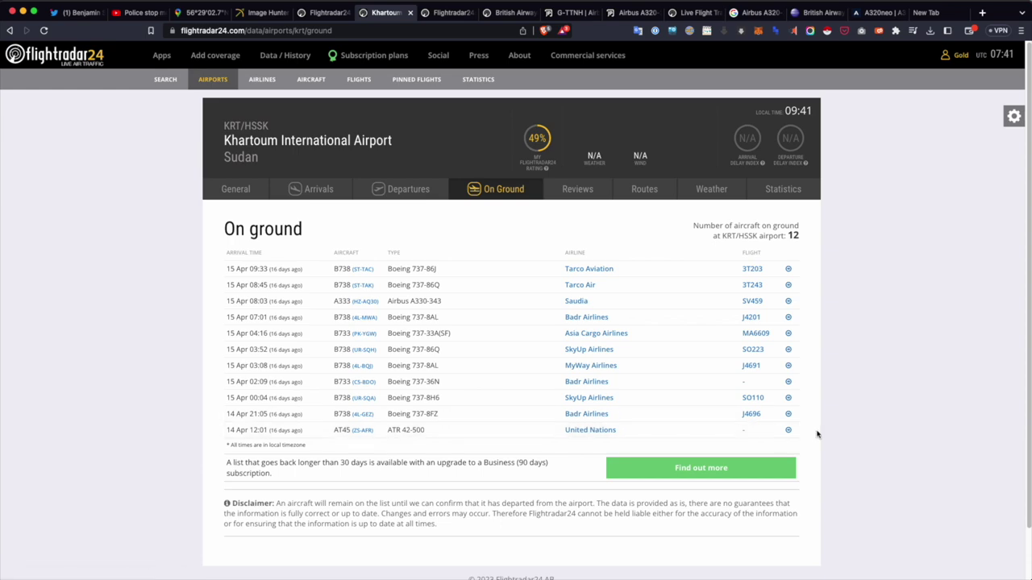
click(789, 433)
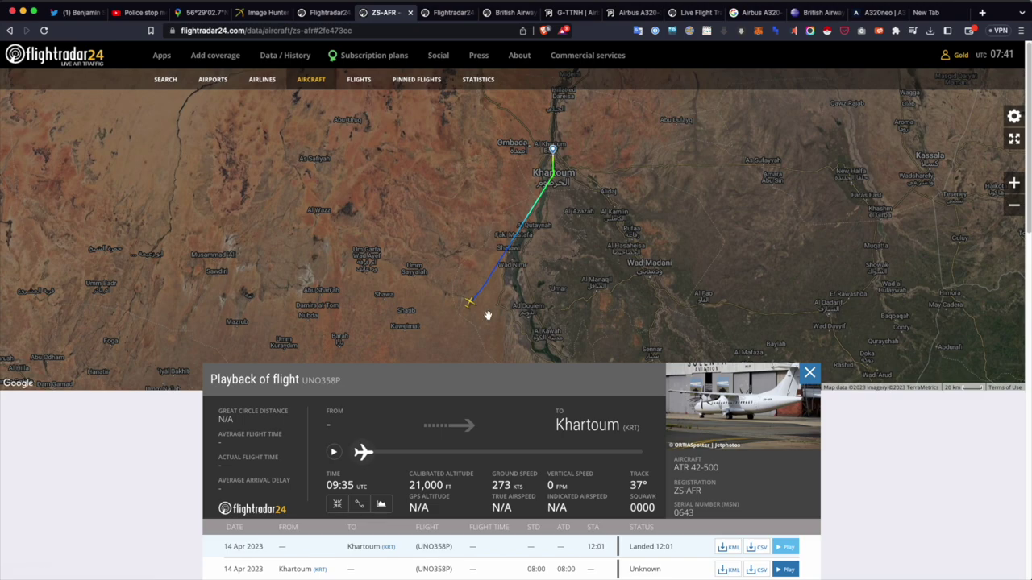
scroll(528, 147, up, 5)
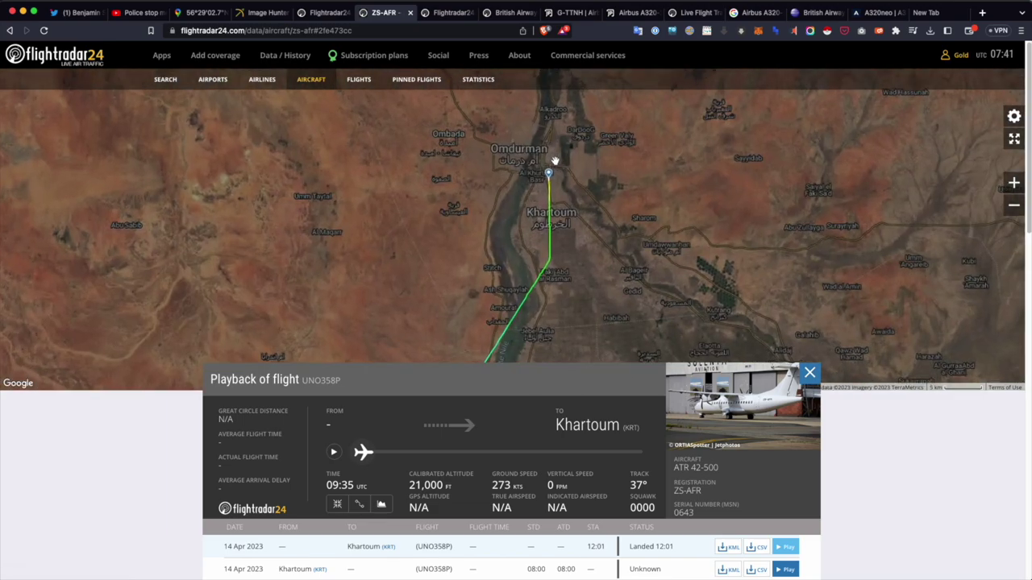
scroll(528, 147, up, 4)
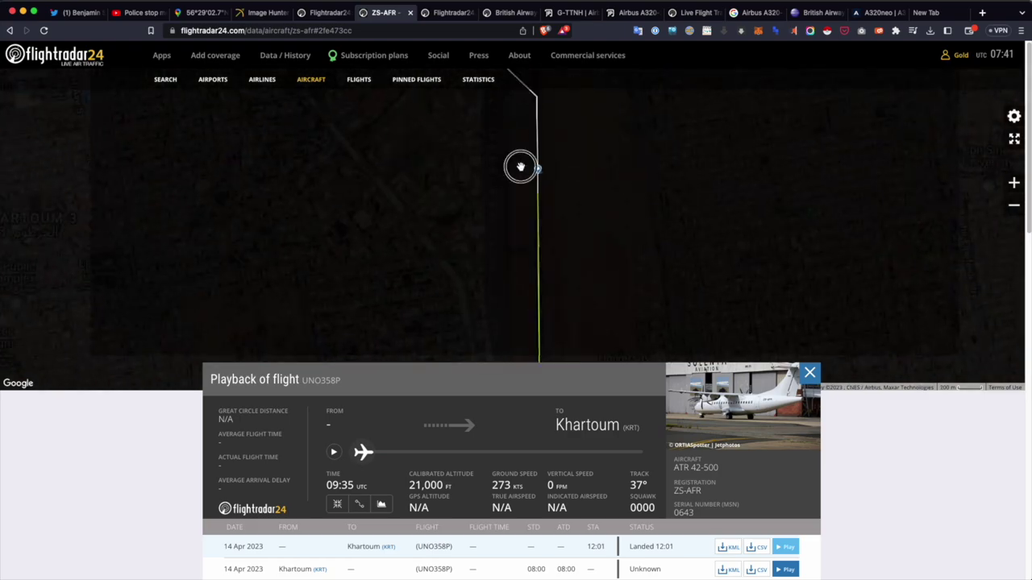
drag(520, 167, 490, 231)
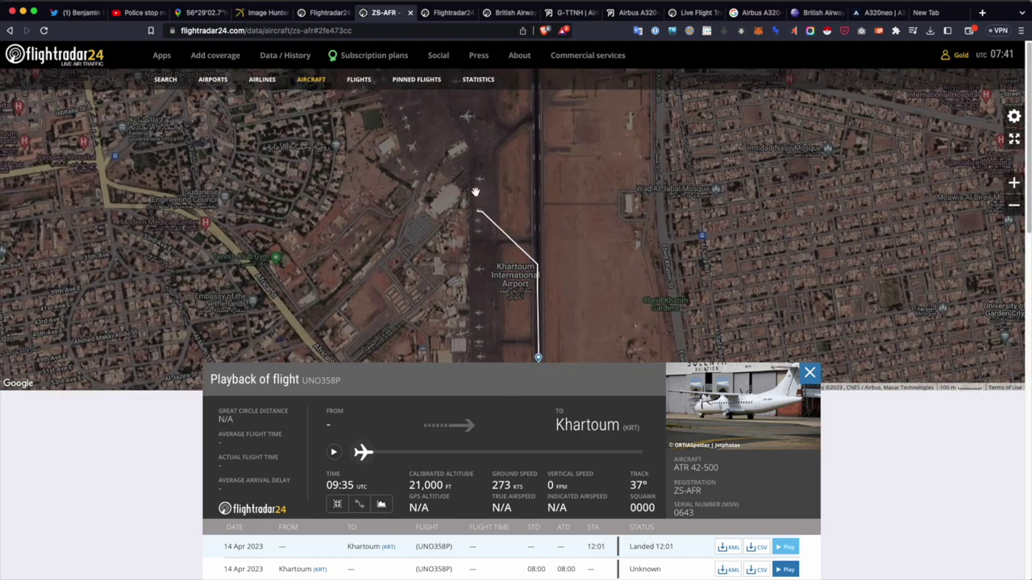
scroll(476, 179, up, 3)
scroll(477, 178, up, 2)
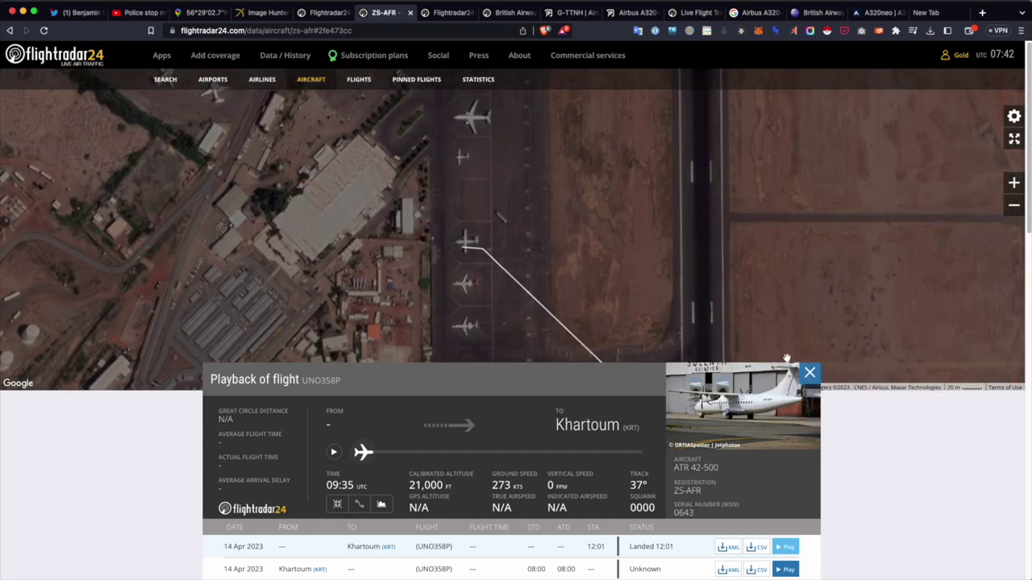
Close the ZS-AFR flight playback and go back to the list of aircraft on the ground at Khartoum
click(809, 372)
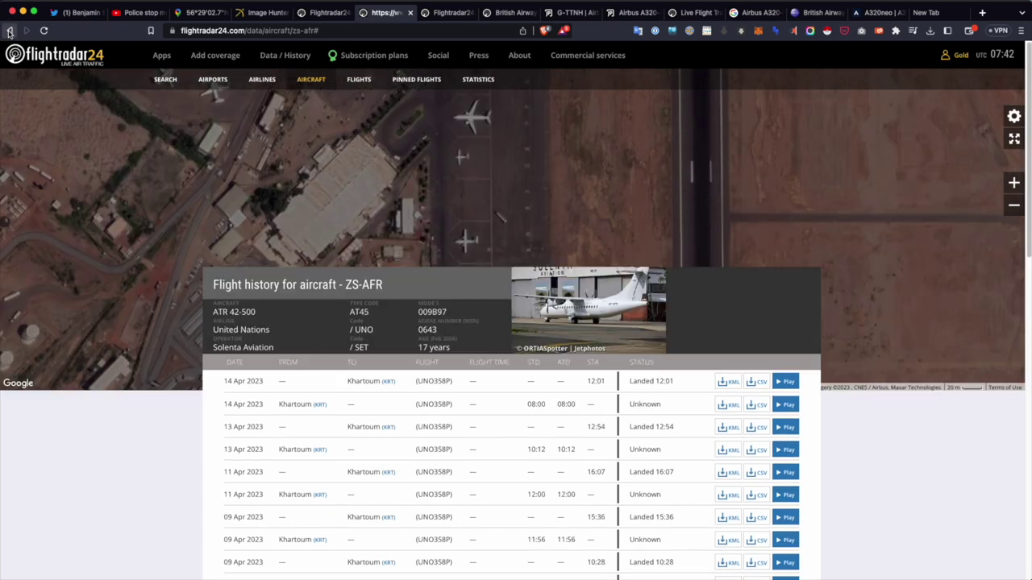
click(9, 31)
click(9, 31)
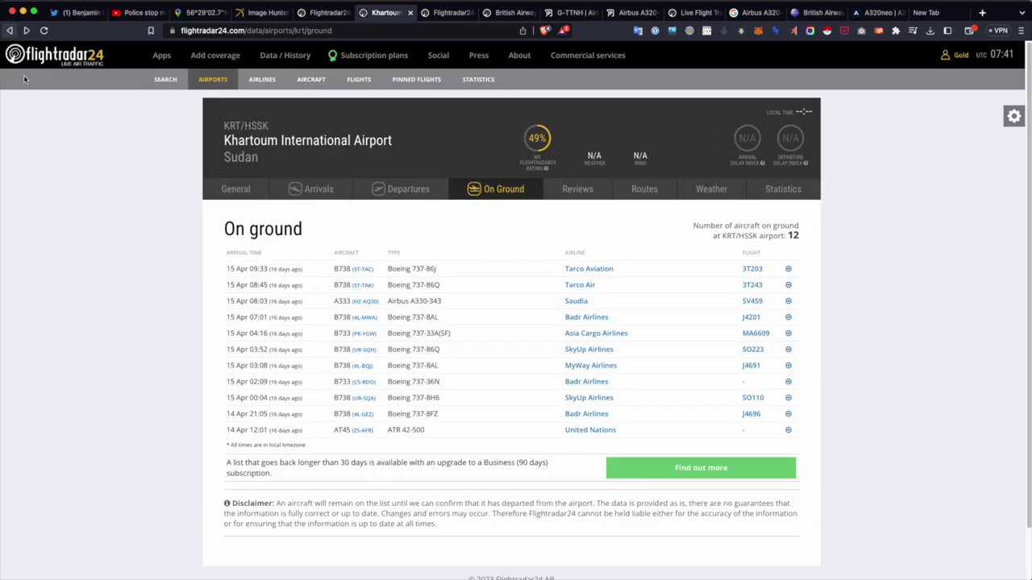
Switch to the Khartoum airport satellite image in Preview and mark the small object beside the nose of the burnt aircraft on the marked stand
key(super+Tab)
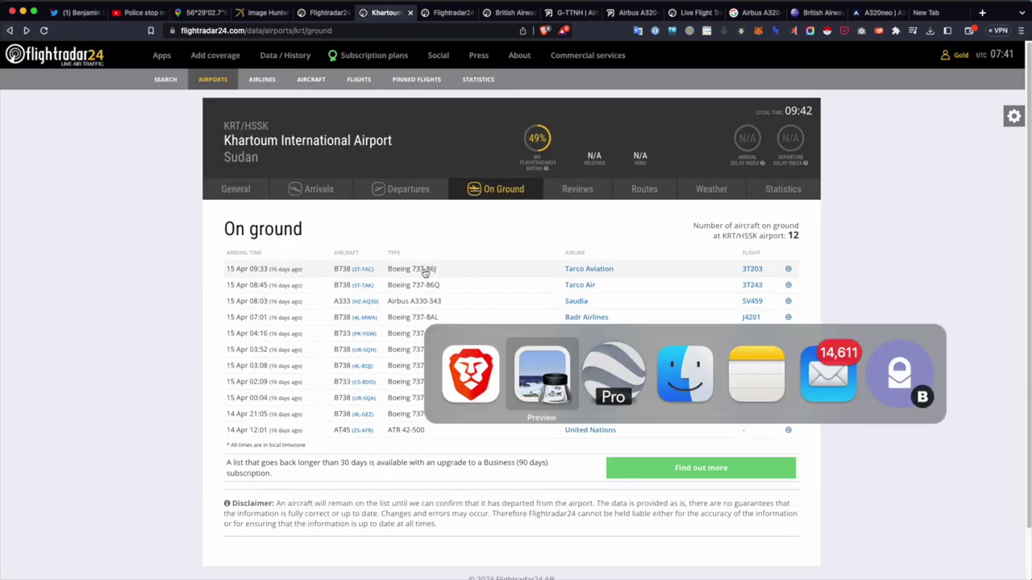
key(super+Tab)
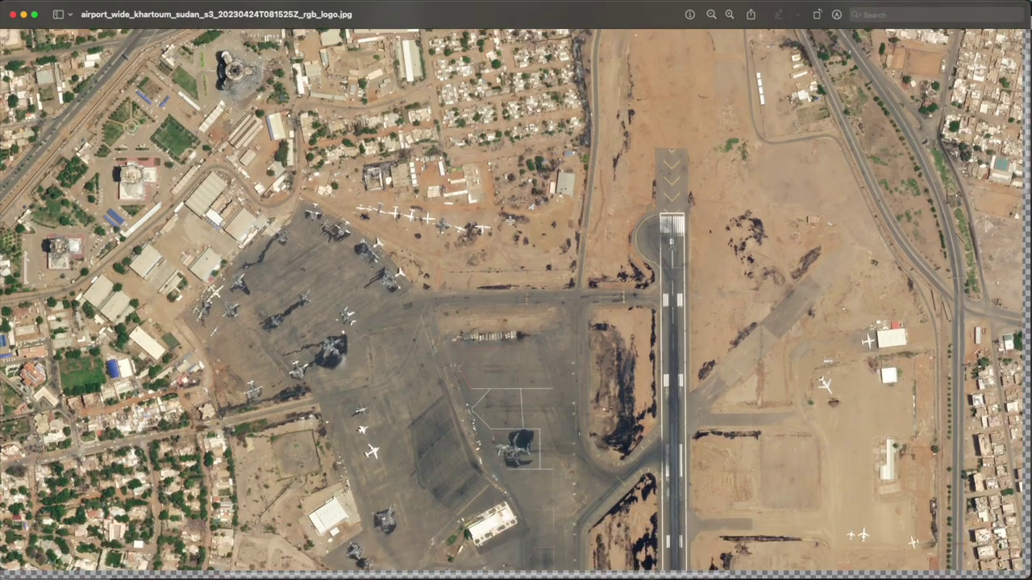
scroll(516, 447, up, 5)
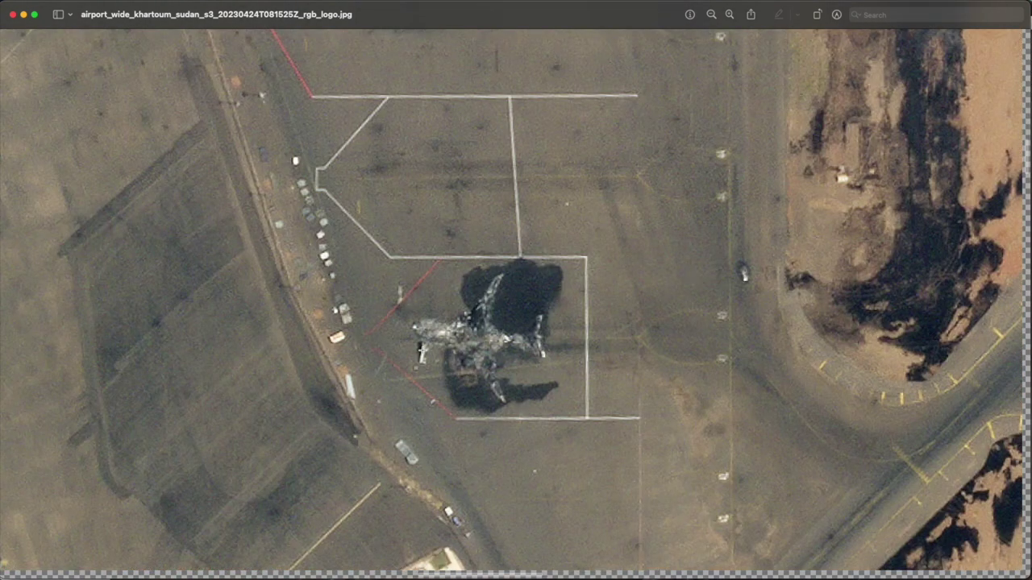
drag(434, 342, 413, 367)
Compare the burnt aircraft in the Preview satellite image with the airliner on the same stand in Google Earth Pro's 10/2022 imagery
key(super+Tab)
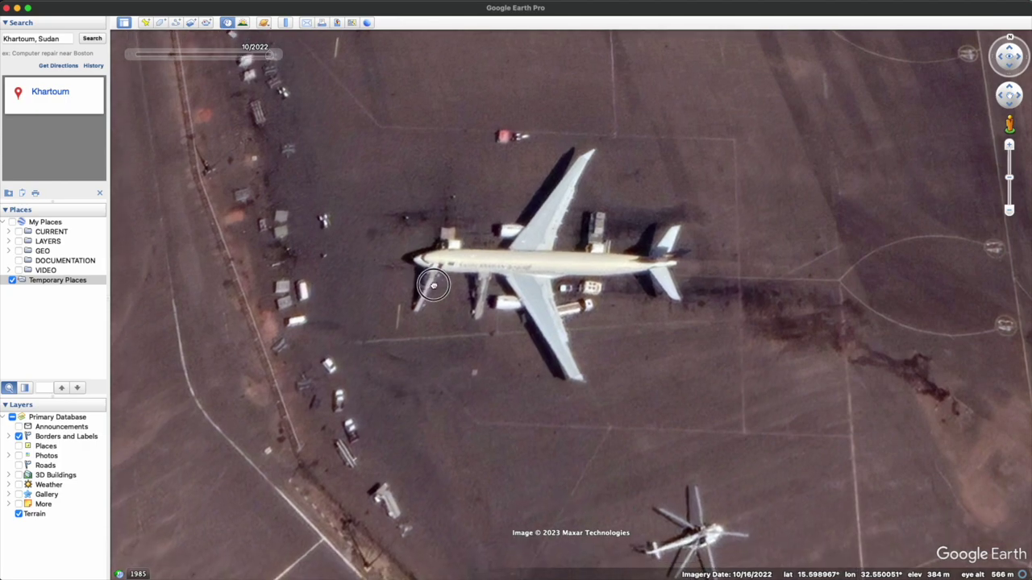
key(super+Tab)
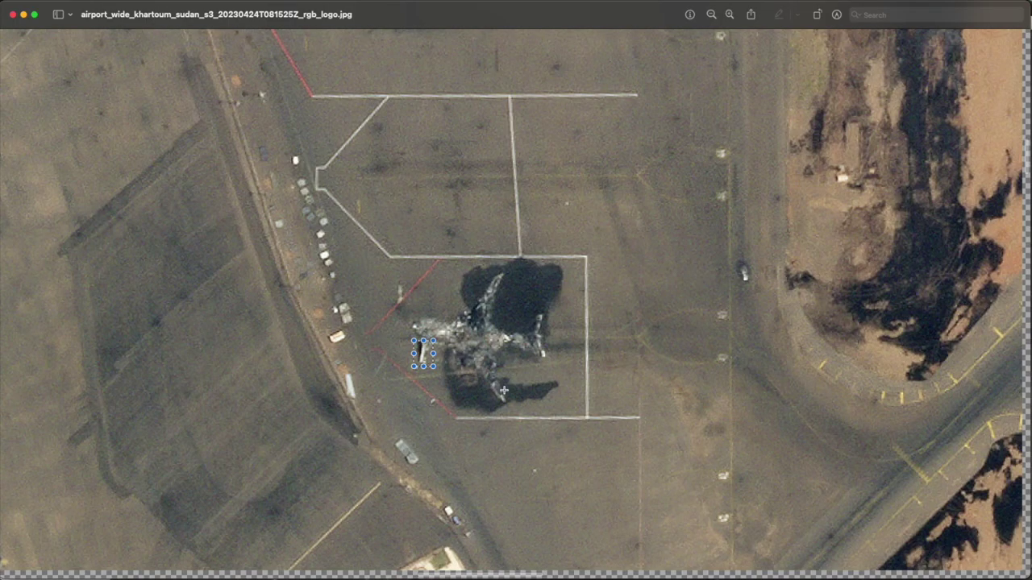
key(super+Tab)
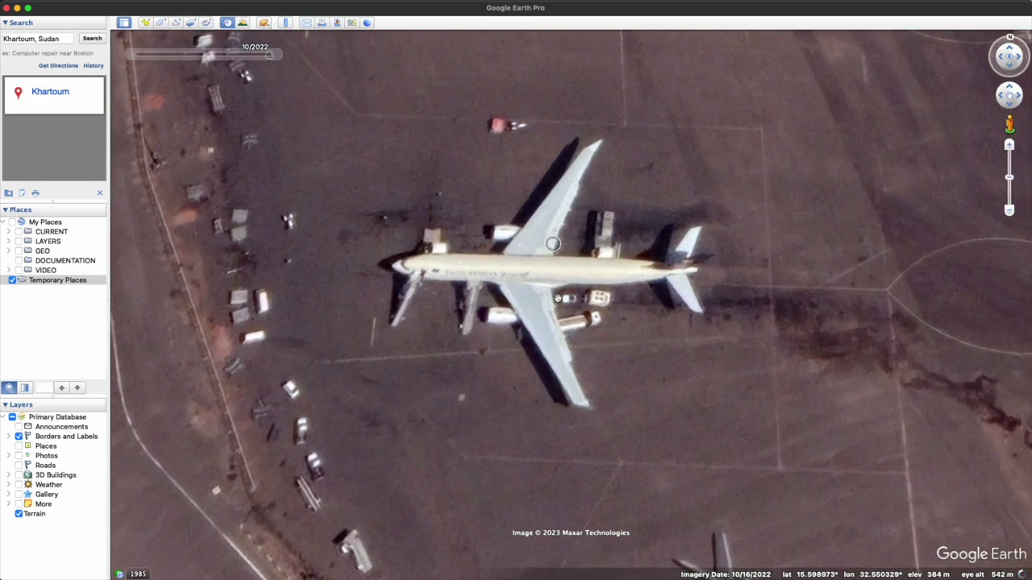
key(super+Tab)
key(super+Tab)
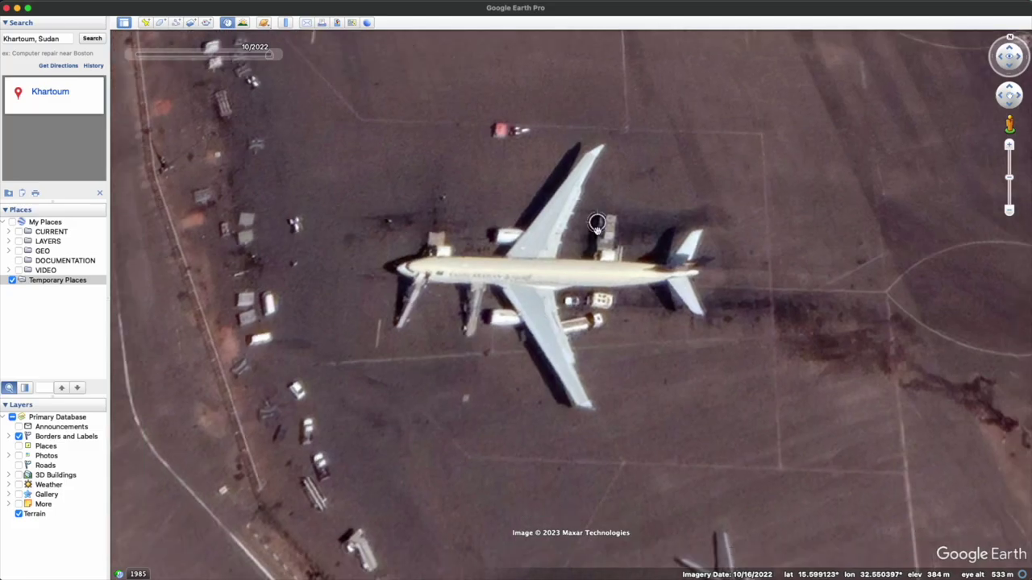
Switch back to the Brave browser and open the playback of Saudia's Airbus A330-343 (HZ-AQ30) from the on-ground list in a new tab
key(super+Tab)
key(super+Tab)
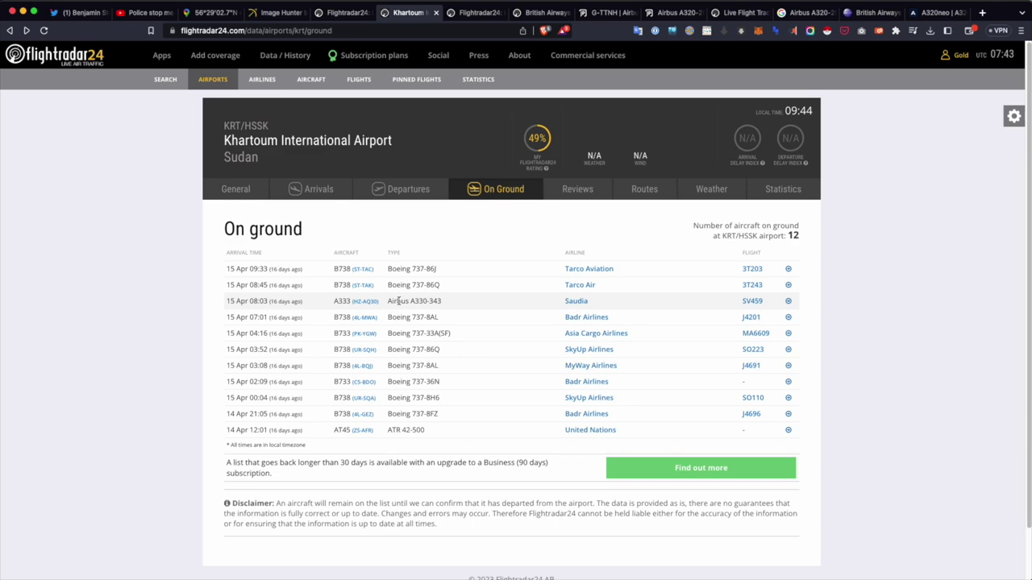
right_click(789, 300)
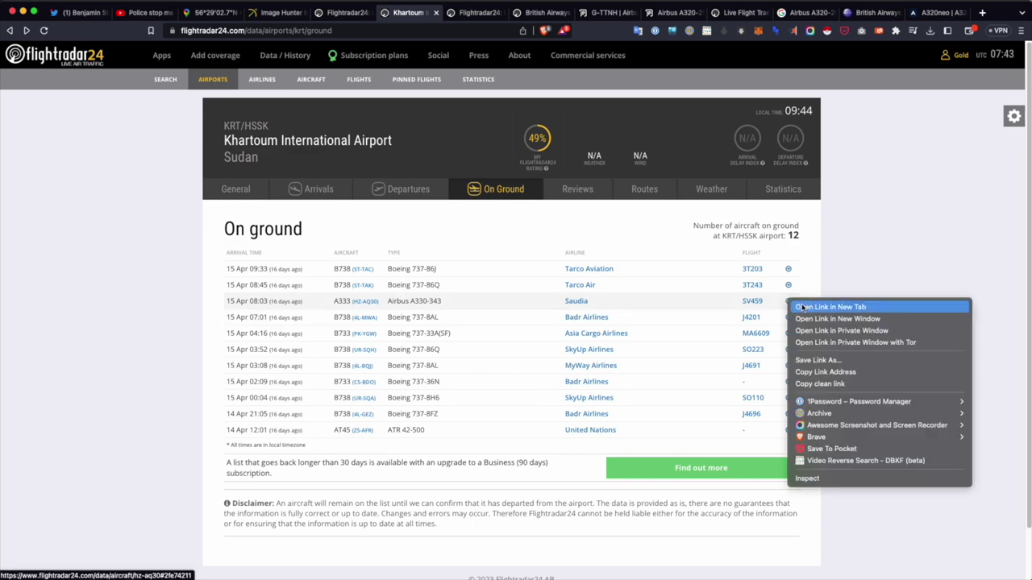
click(830, 307)
click(446, 12)
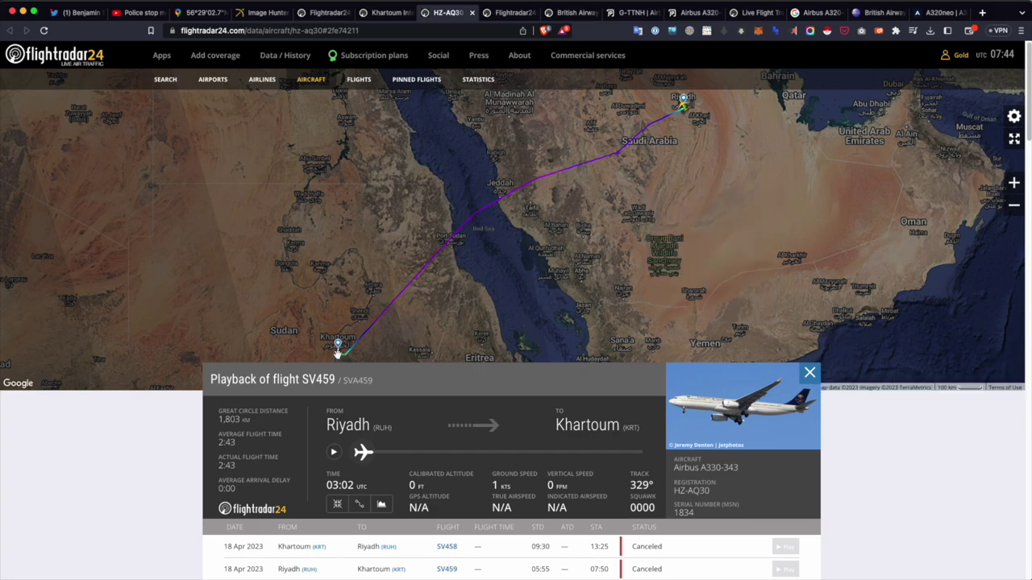
Advance the SV459 playback to its end at 06:03 UTC and examine where the track stops relative to Khartoum airport's aprons
scroll(338, 348, up, 3)
scroll(338, 343, up, 2)
drag(339, 304, 350, 282)
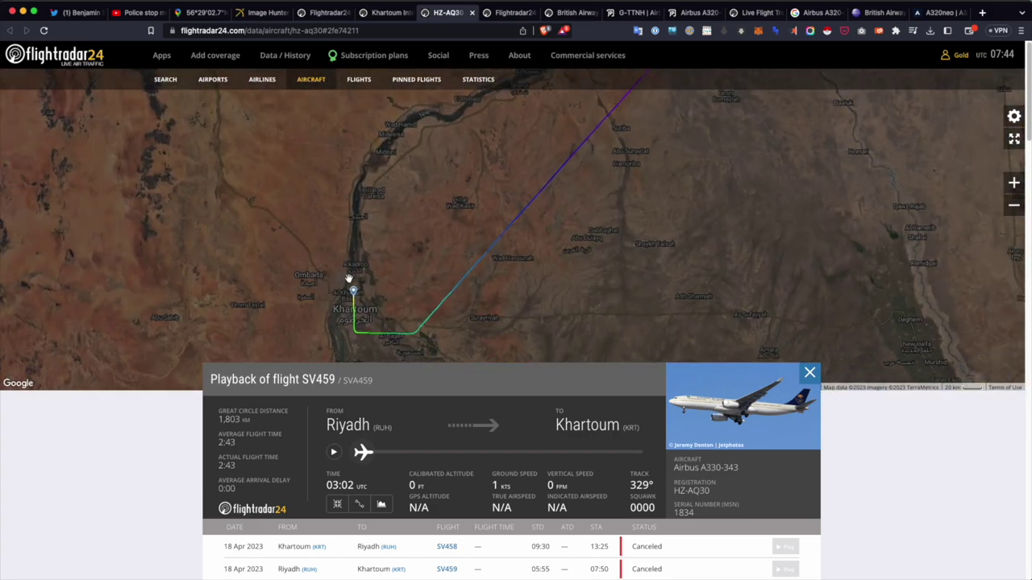
scroll(349, 279, down, 2)
drag(363, 452, 607, 452)
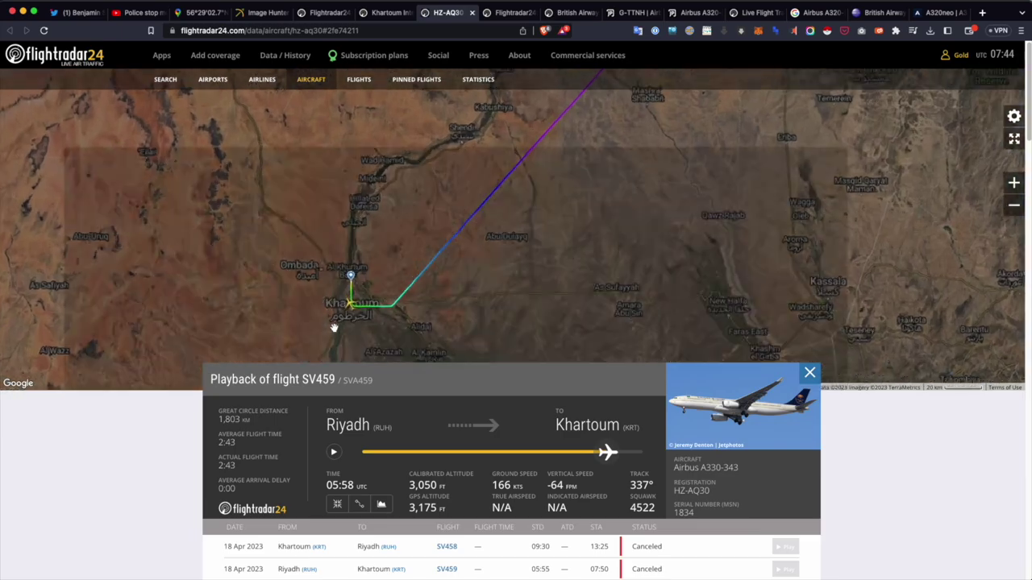
scroll(358, 266, up, 5)
scroll(359, 266, up, 4)
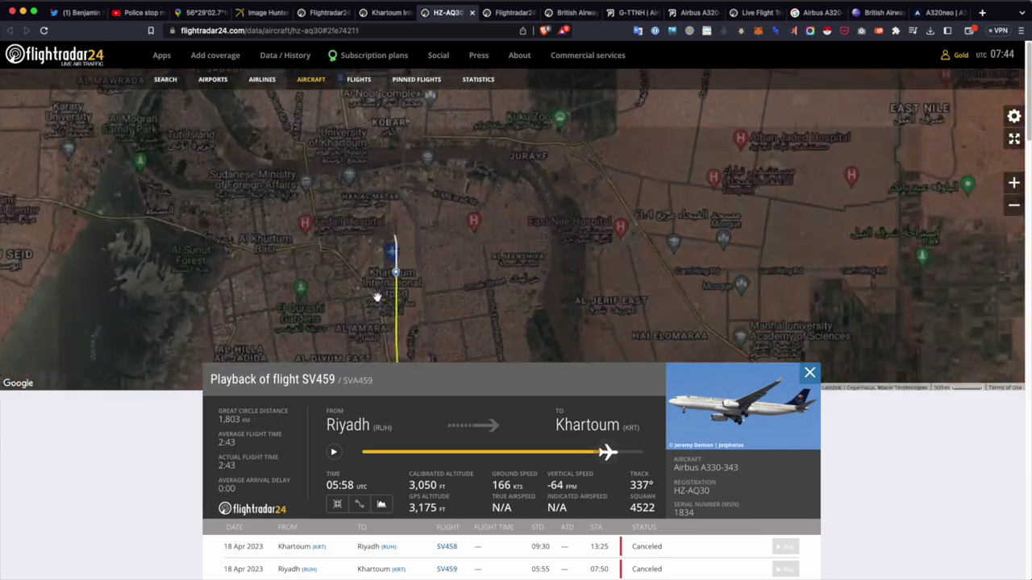
scroll(358, 252, up, 1)
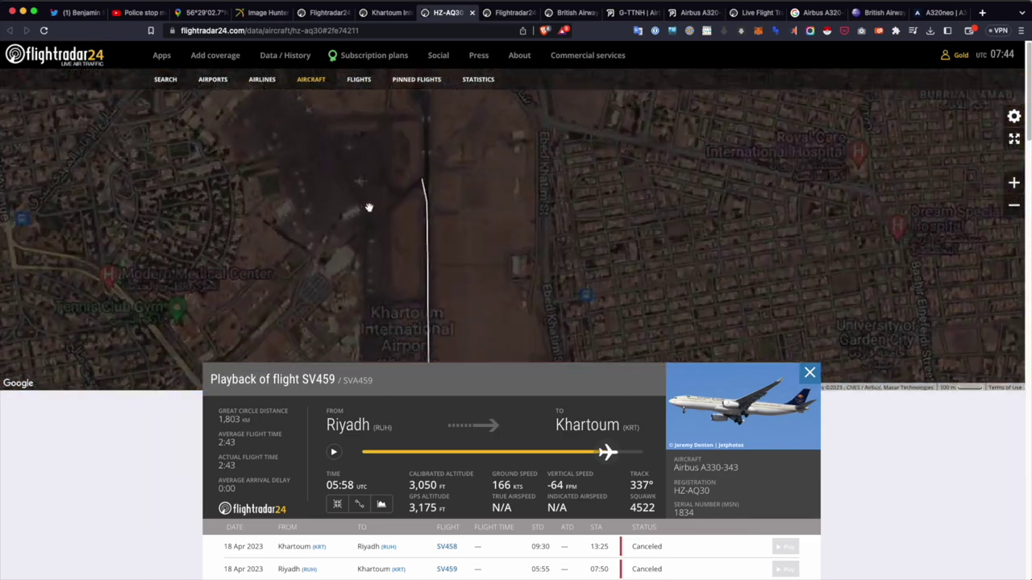
scroll(353, 181, up, 1)
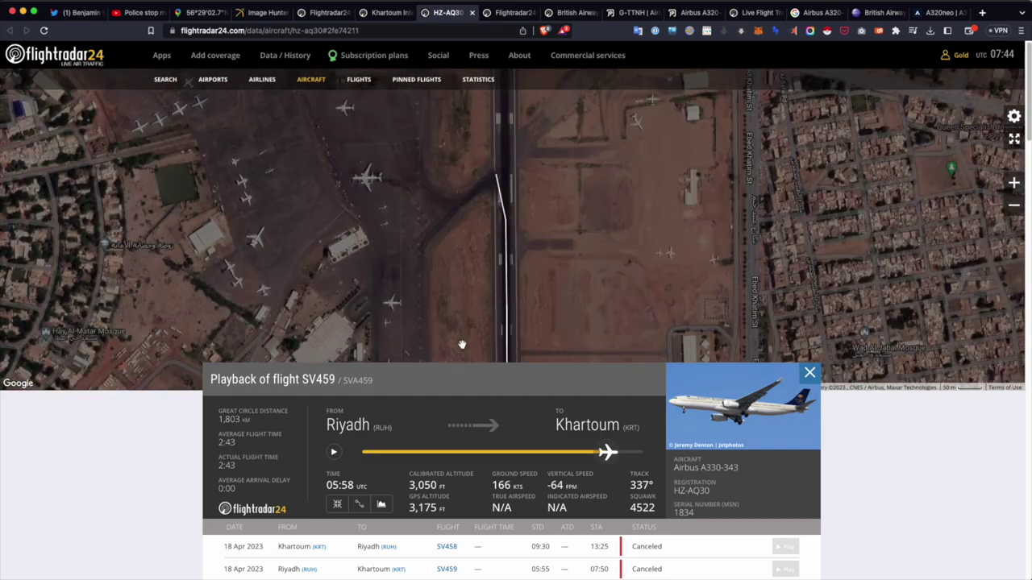
click(643, 452)
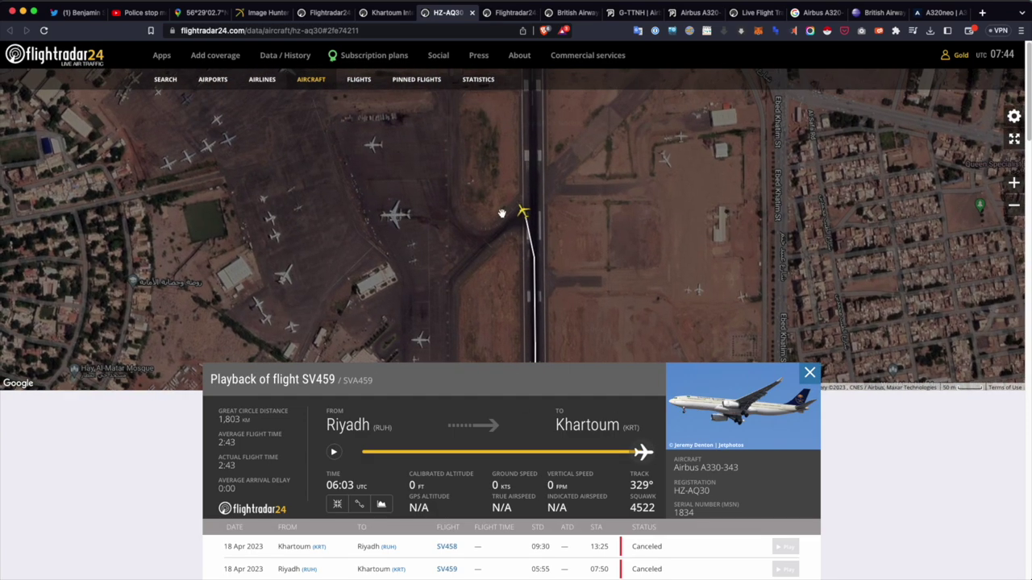
scroll(488, 240, up, 1)
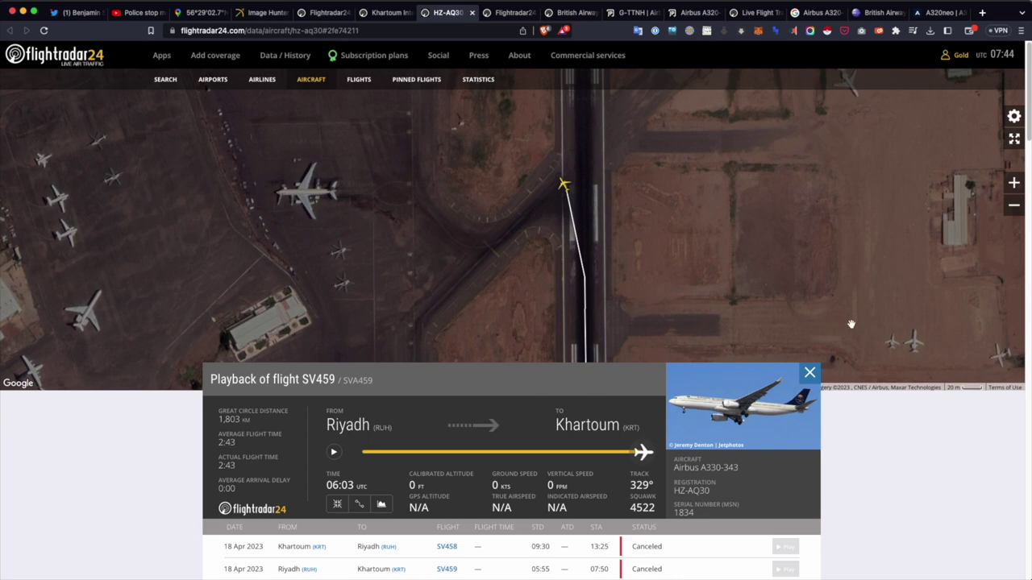
Return to the on-ground list, check the type of the Saudia aircraft, and search Google for "A330-343 wingspan"
click(392, 13)
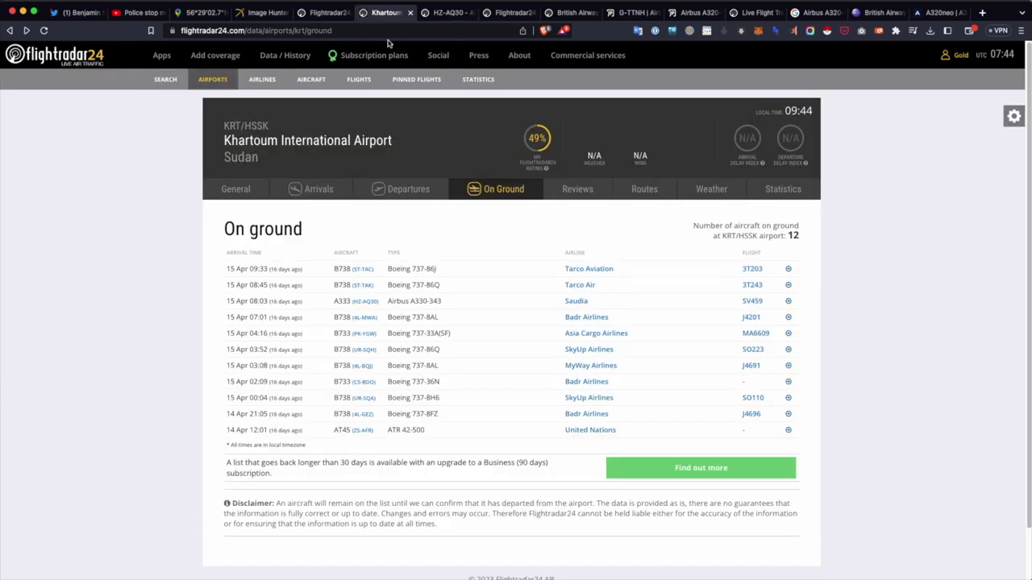
double_click(407, 301)
drag(407, 300, 405, 345)
click(434, 301)
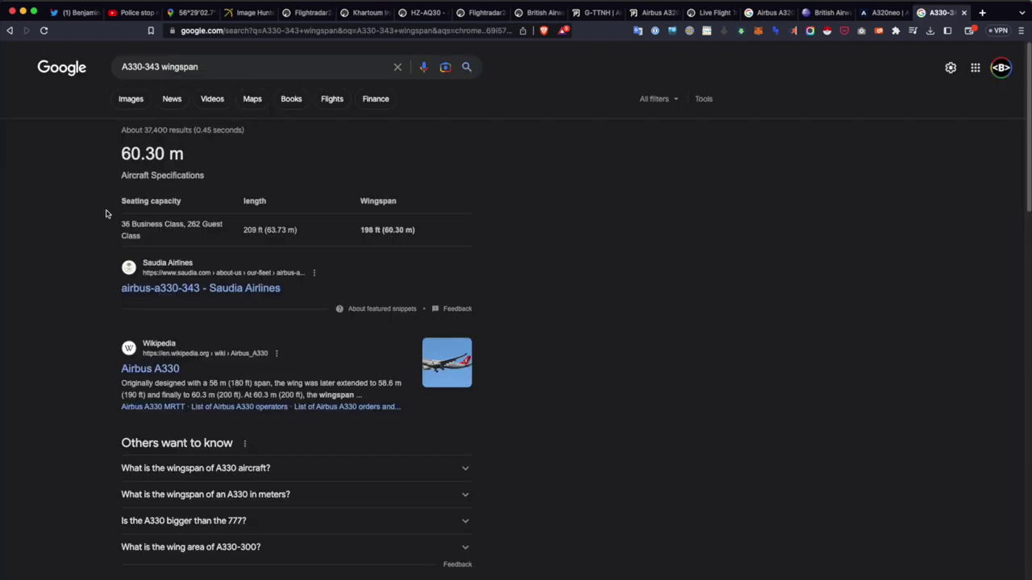
Highlight the wingspan result, then open Saudia's airbus-a330-343 fleet page and show the A330-343 (333) variant
drag(119, 153, 199, 158)
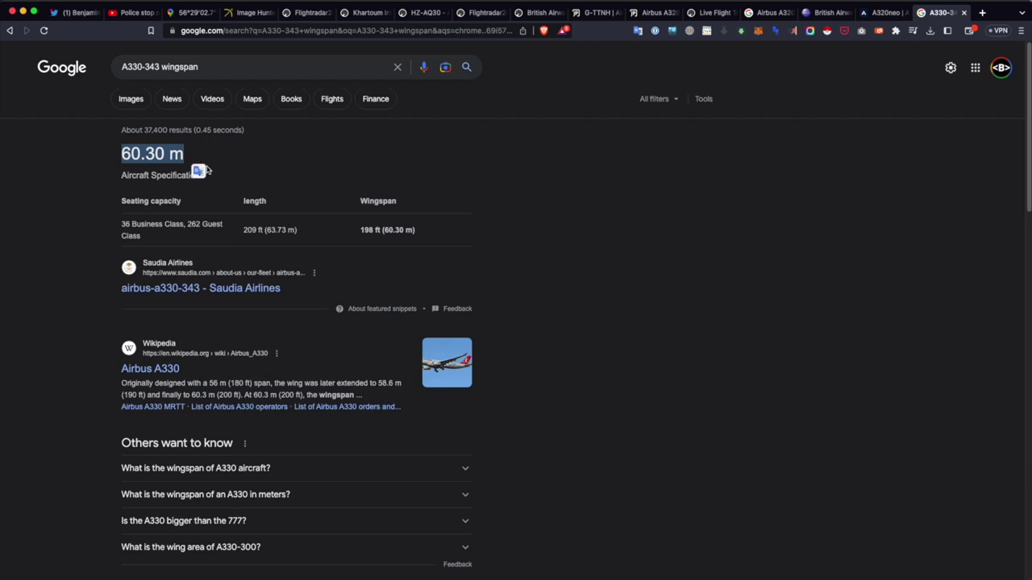
click(159, 289)
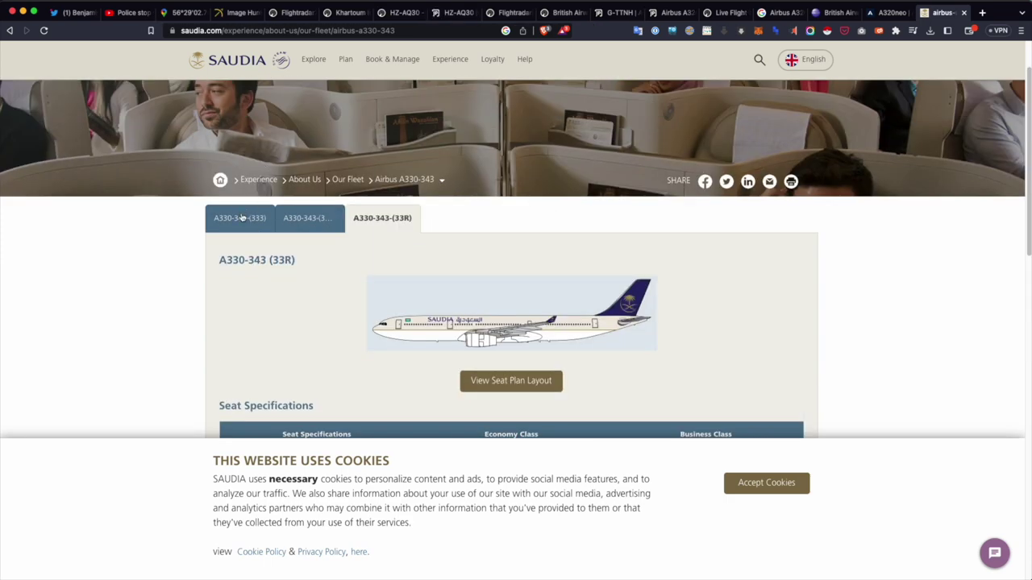
click(239, 219)
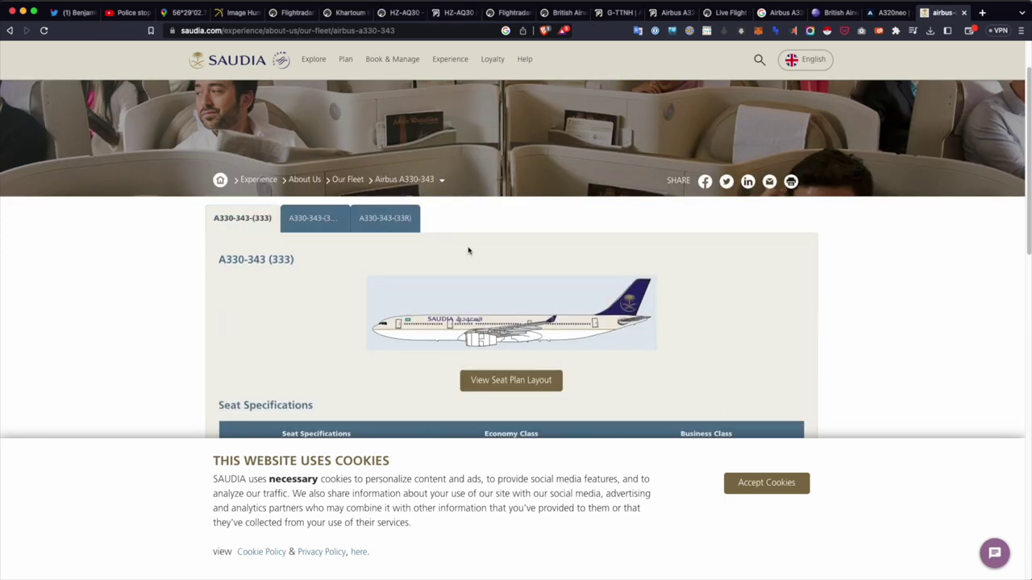
Examine the Aircraft Specifications of the A330-343 (333) for length and wingspan, then return to the Khartoum on-ground list
scroll(451, 248, down, 10)
scroll(494, 249, up, 2)
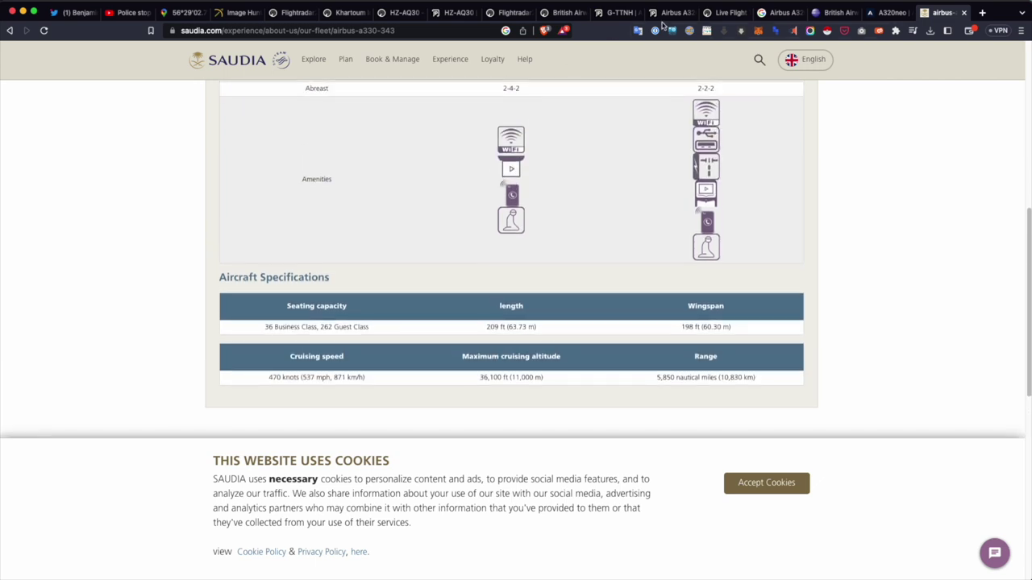
click(345, 14)
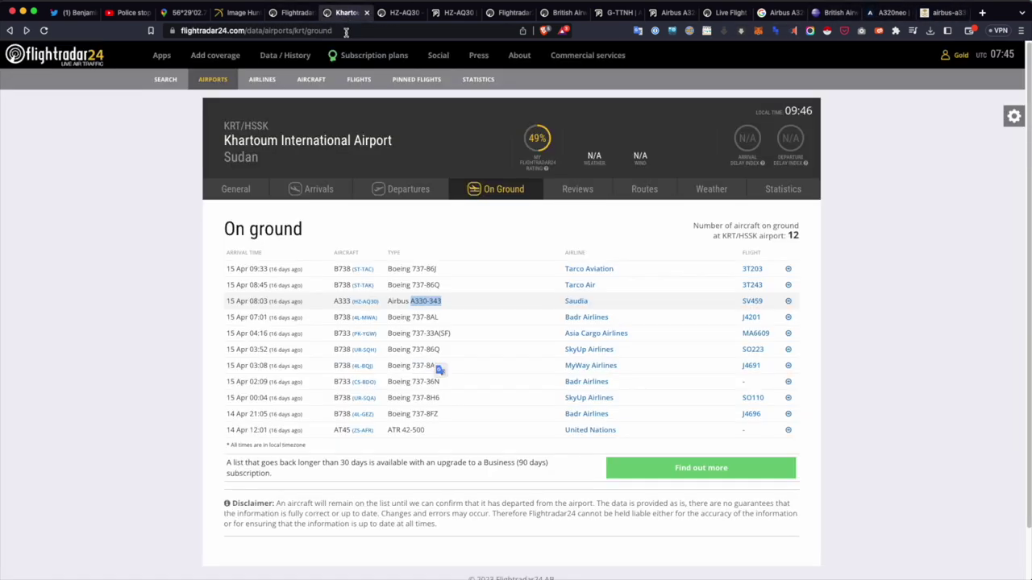
Switch to Google Earth Pro and measure the parked airliner's wingspan in metres with a ruler line from wingtip to wingtip
key(super+Tab)
key(super+Tab)
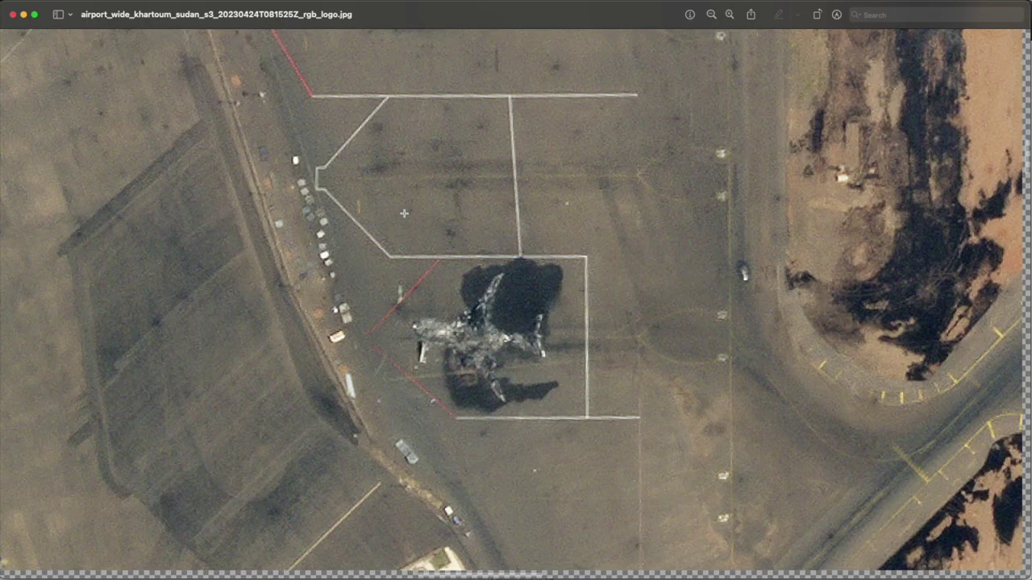
key(super+Tab)
key(super+Tab)
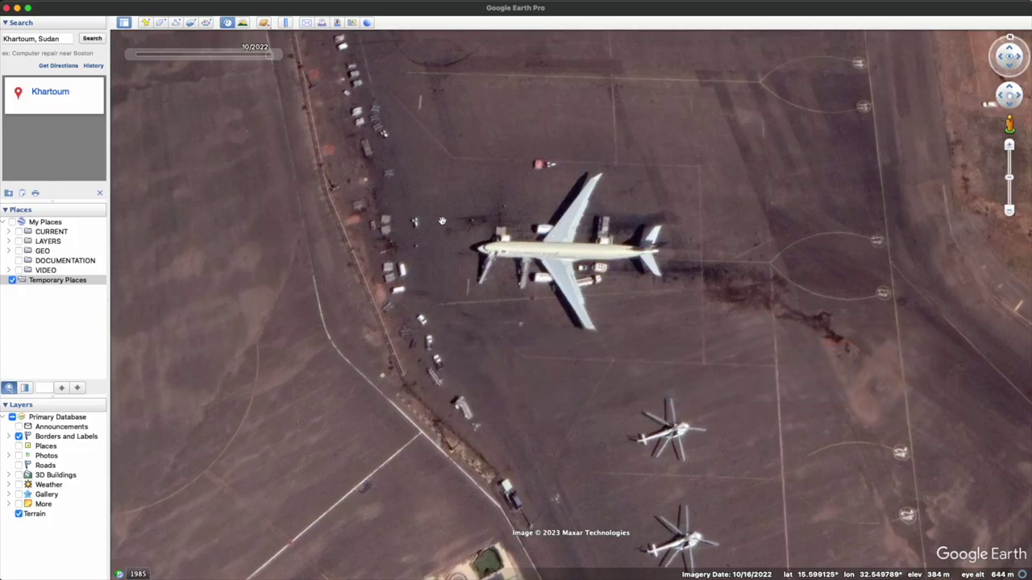
key(super+alt+r)
click(600, 175)
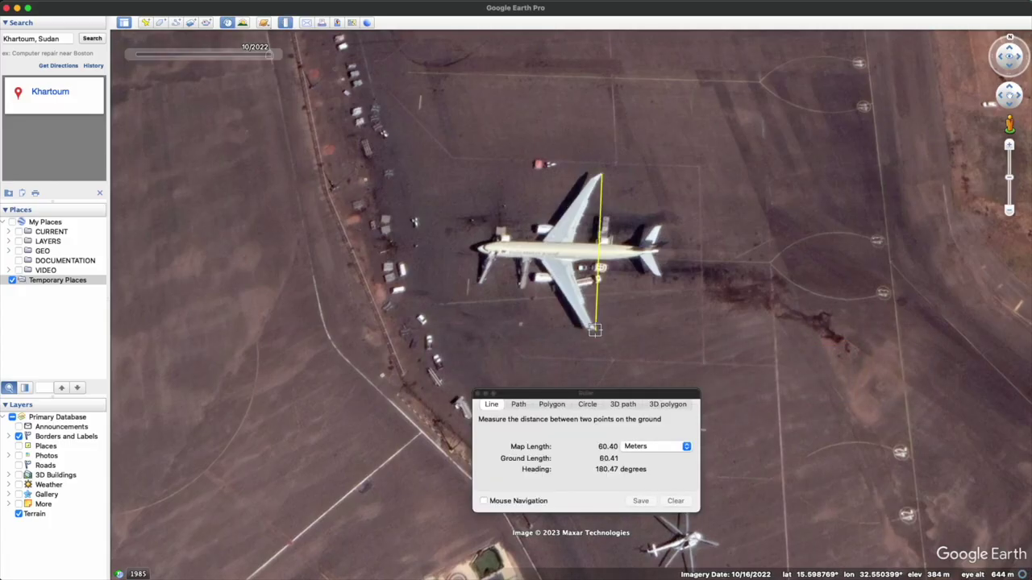
click(596, 328)
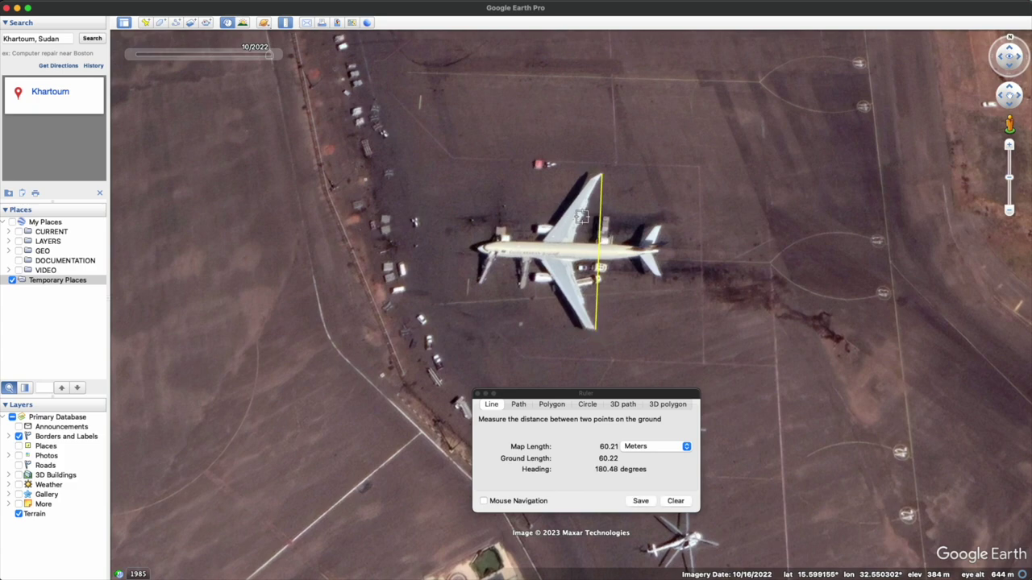
Compare the measured airliner in Google Earth Pro with the burnt wreck on the same stand in the Preview satellite image
key(super+Tab)
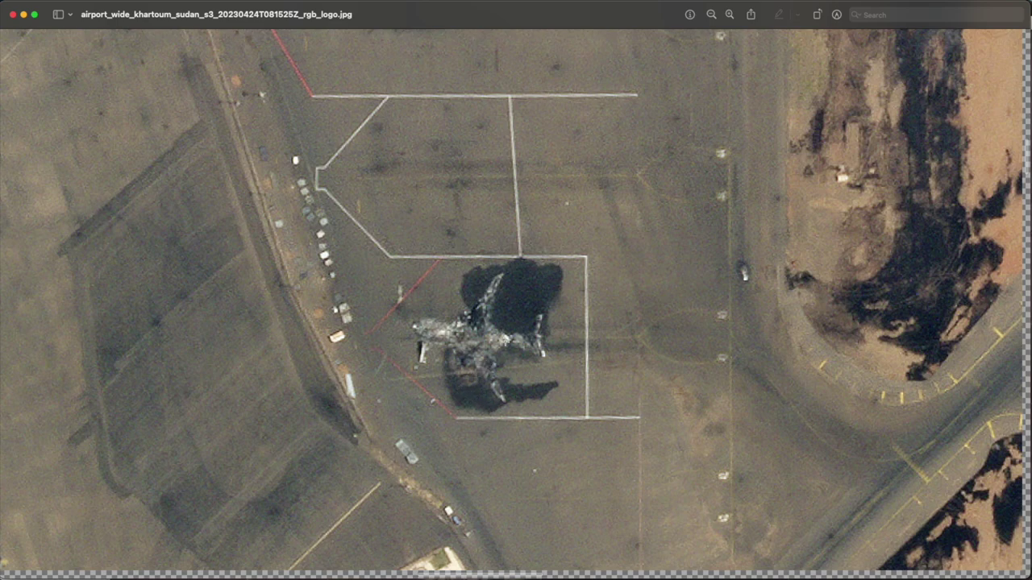
key(super+Tab)
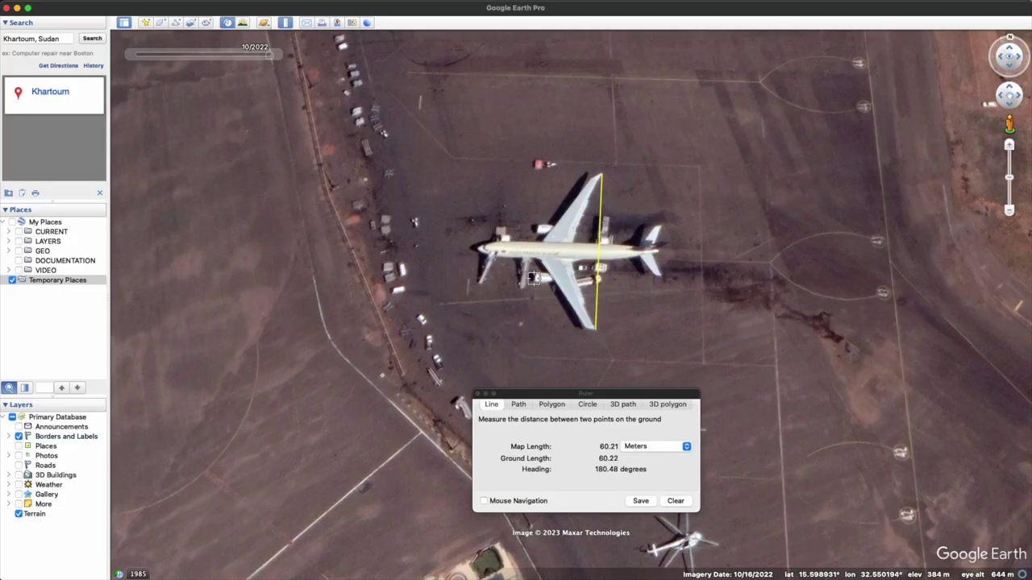
key(super+Tab)
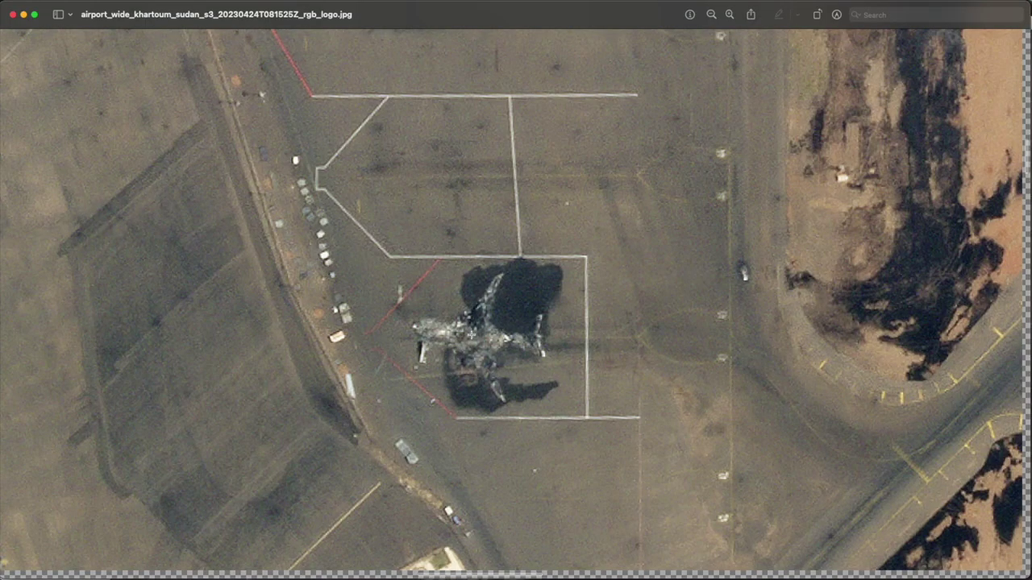
scroll(471, 333, down, 2)
Switch back to the Brave browser and open the flight history of Saudia's HZ-AQ30 from the on-ground list
key(super+Tab)
key(super+Tab)
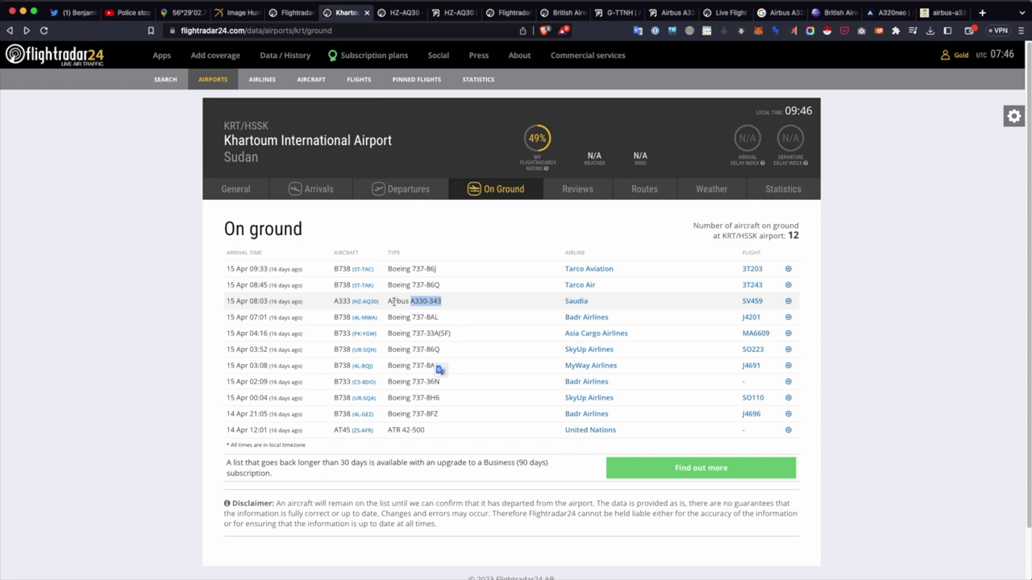
click(392, 300)
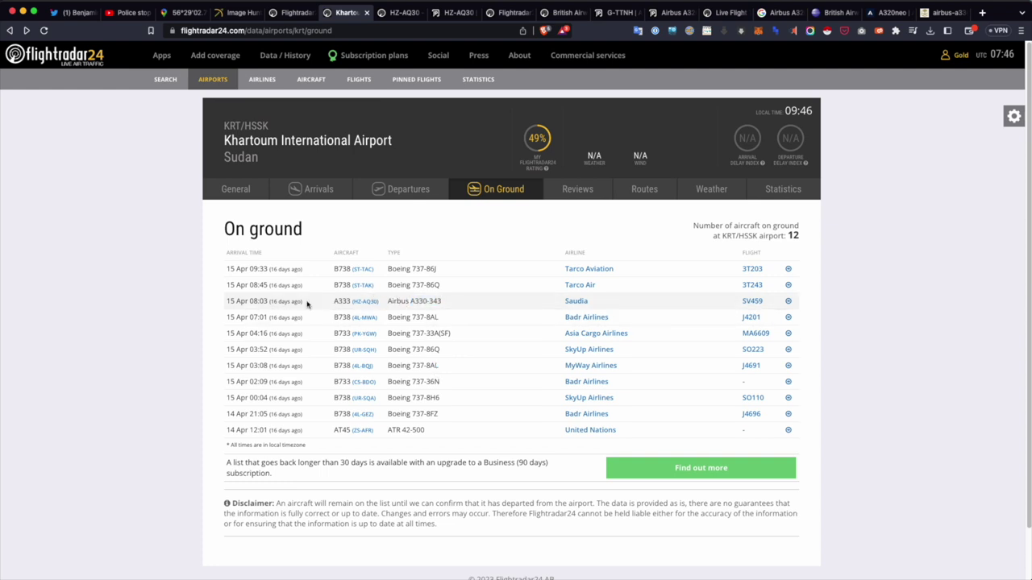
click(362, 301)
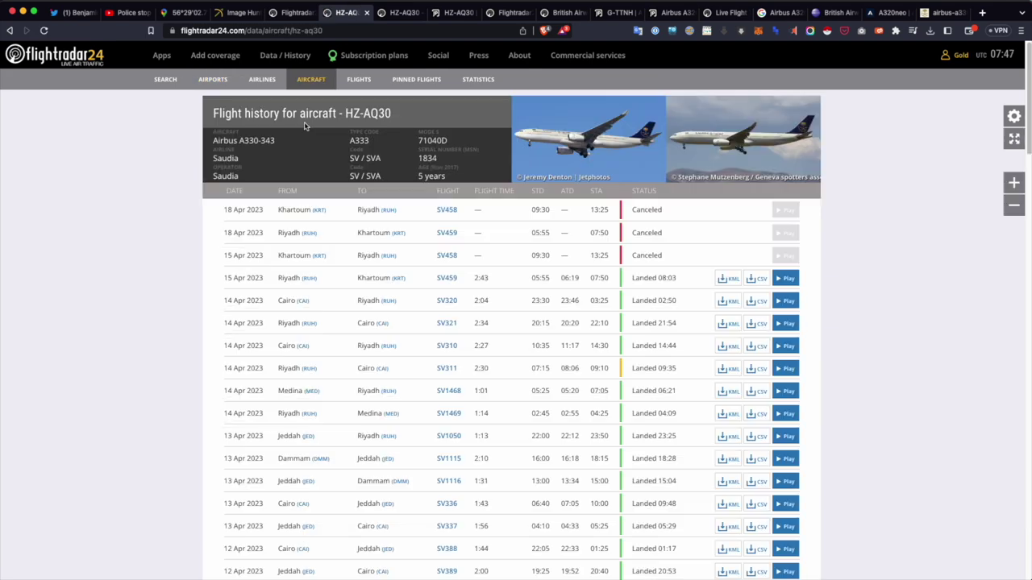
Copy the registration HZ-AQ30, search Google for it in a new tab, and limit the results to news
drag(340, 113, 395, 114)
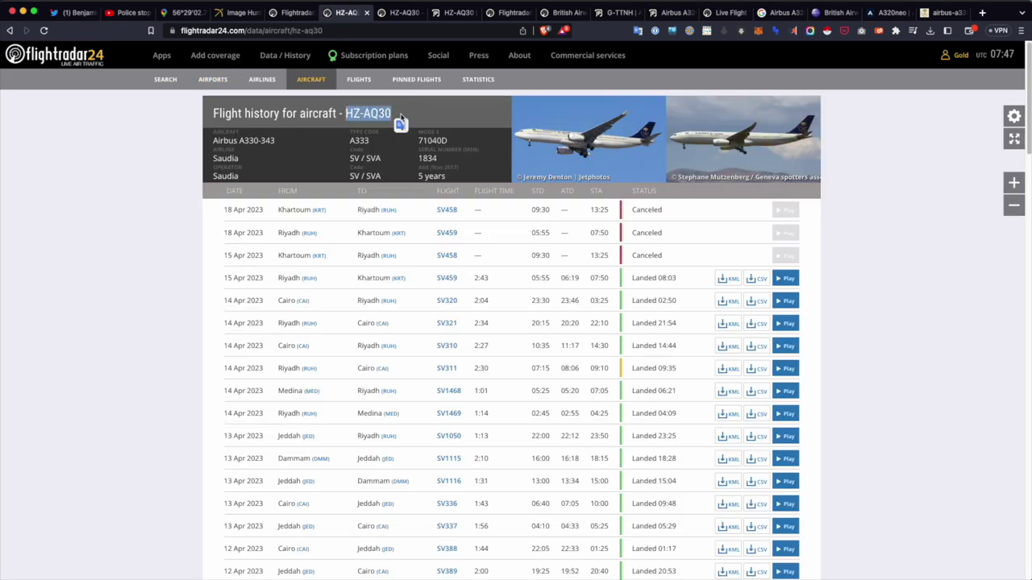
key(super+c)
key(super+t)
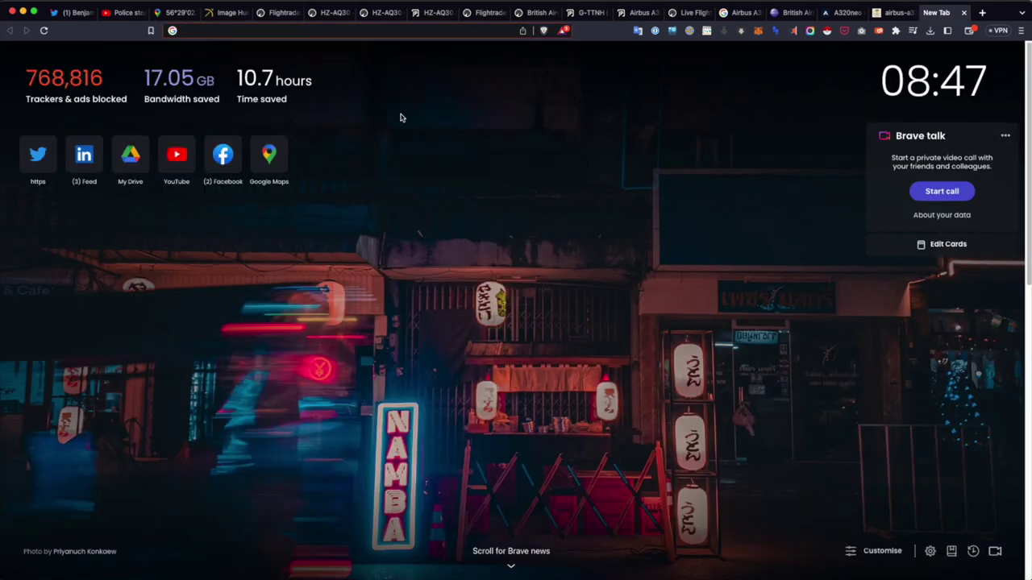
key(super+v)
key(Return)
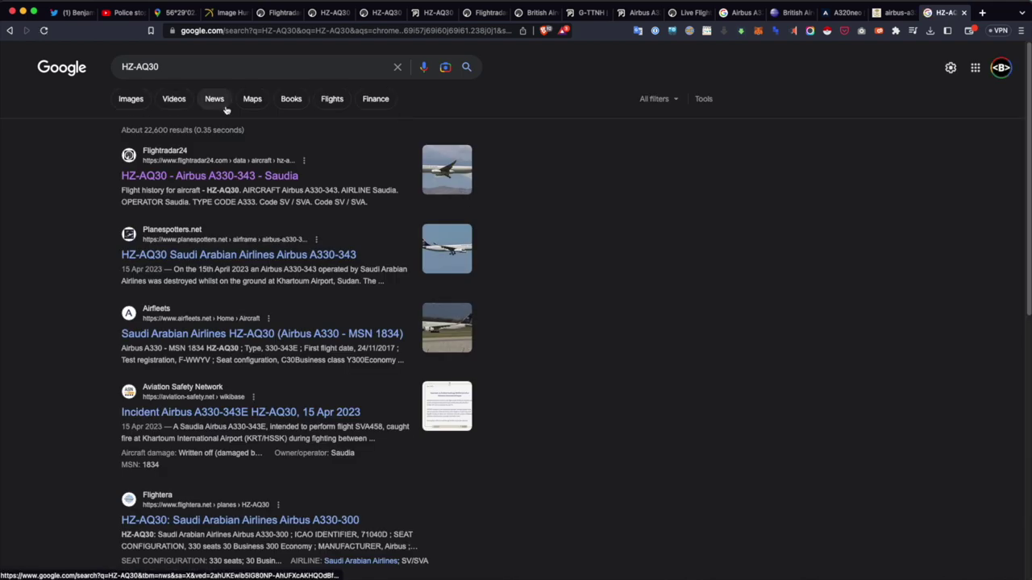
click(213, 101)
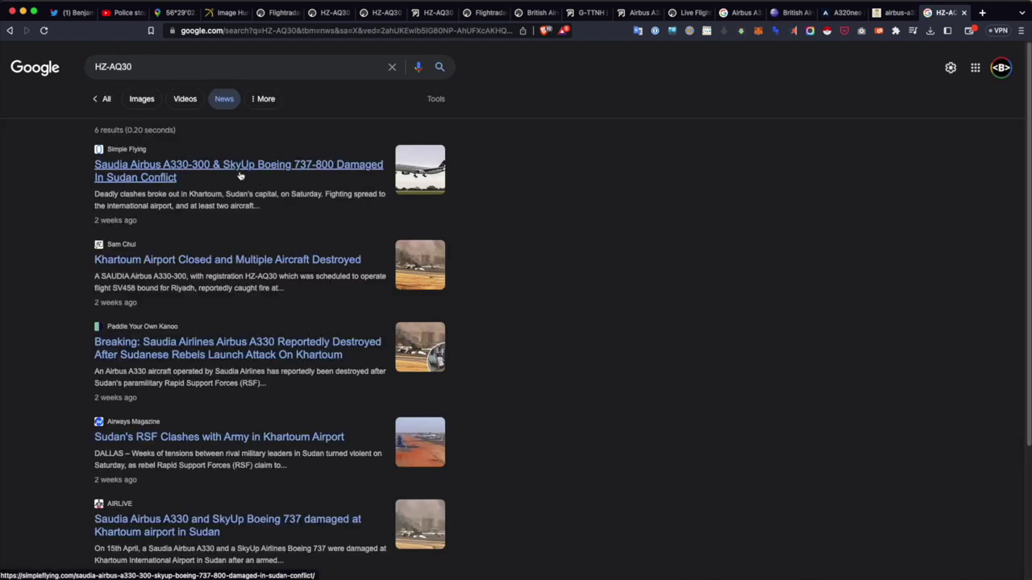
Open the Simple Flying article on the damaged Saudia A330-300 and read through its aircraft list and embedded tweets
click(134, 177)
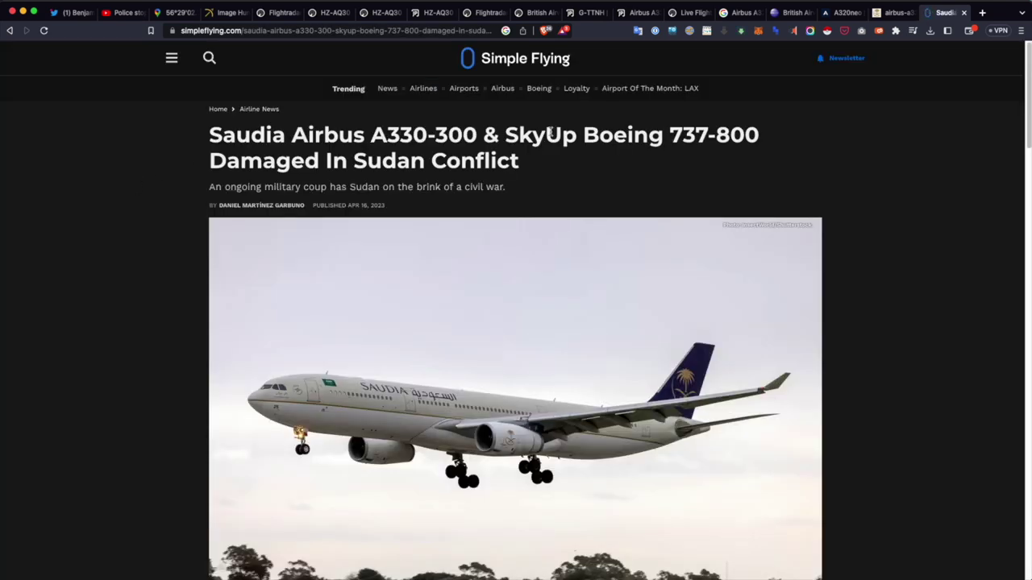
scroll(908, 231, down, 5)
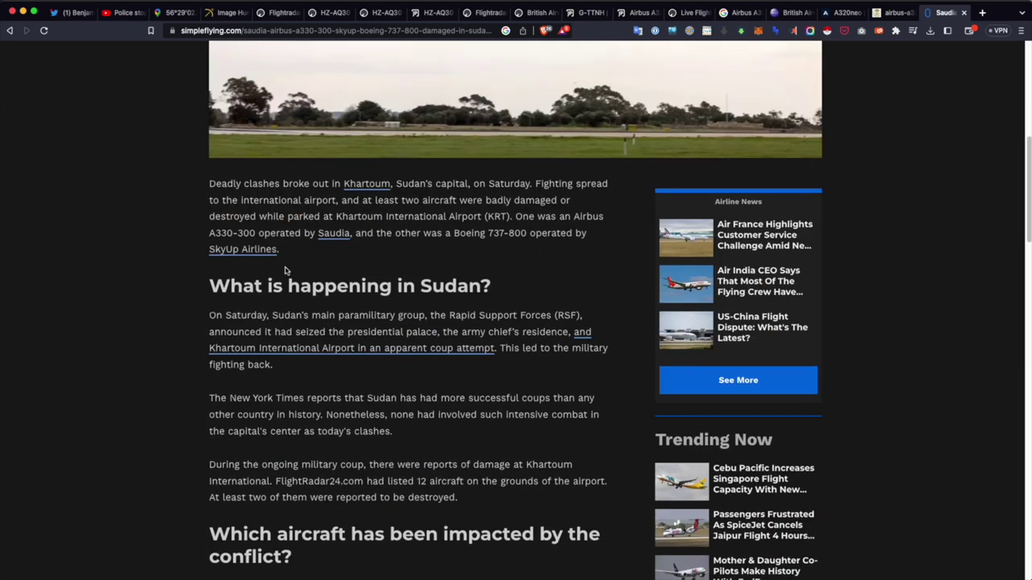
scroll(297, 304, down, 5)
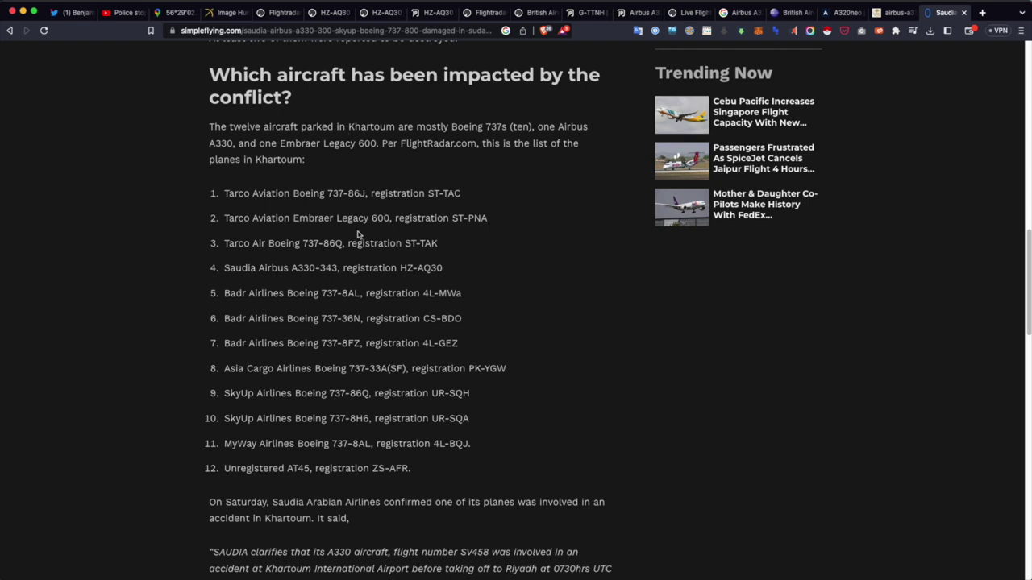
scroll(380, 444, down, 10)
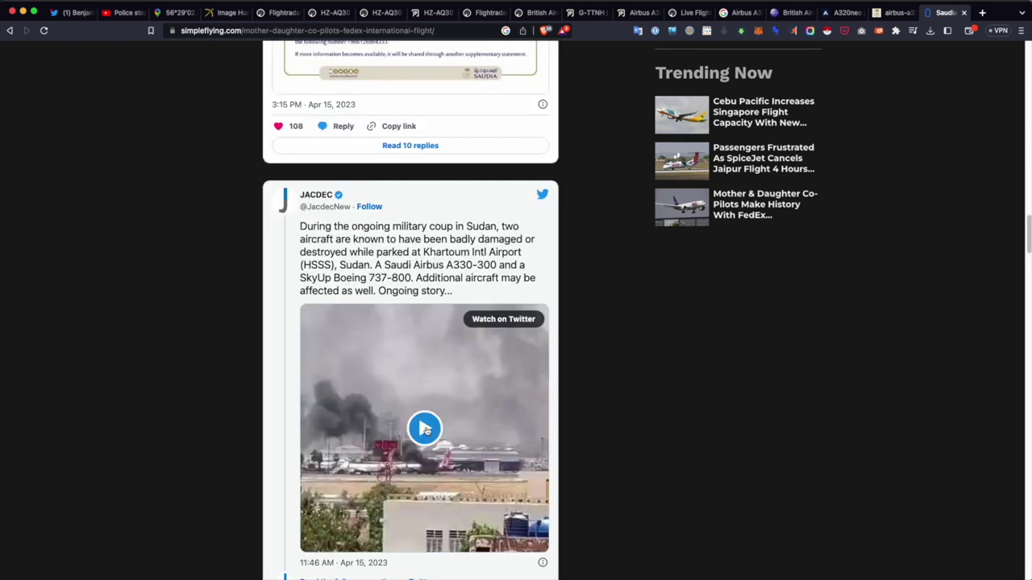
Show the Flightradar24 Khartoum map, then switch to the Preview satellite image and examine the wreck and other aircraft on the aprons
click(274, 13)
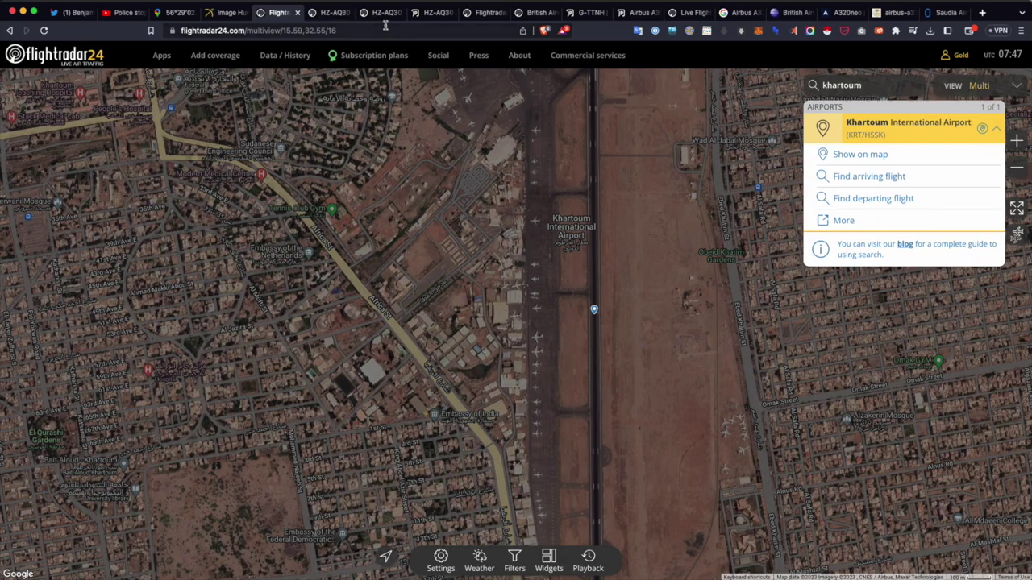
key(super+Tab)
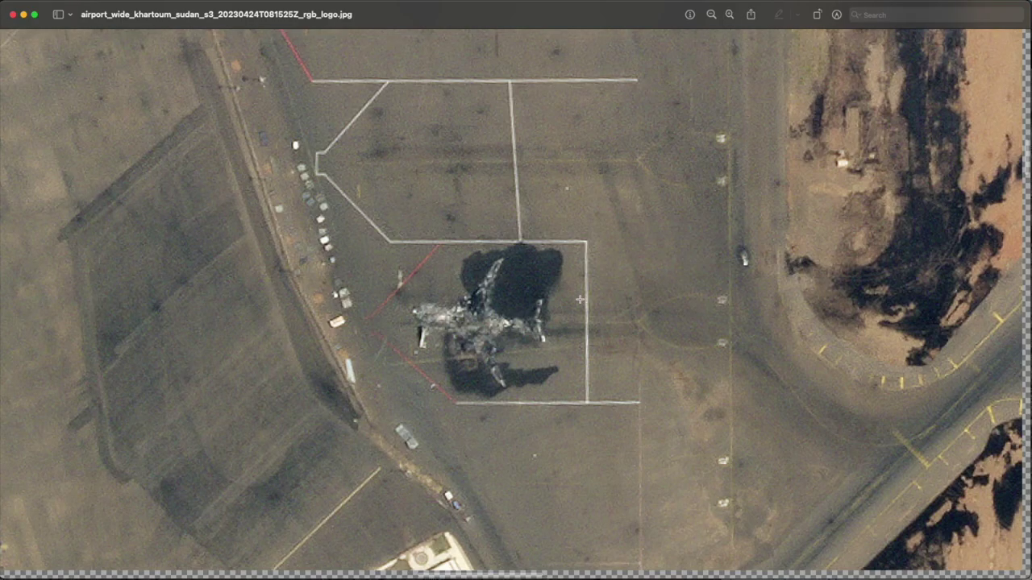
scroll(472, 327, down, 2)
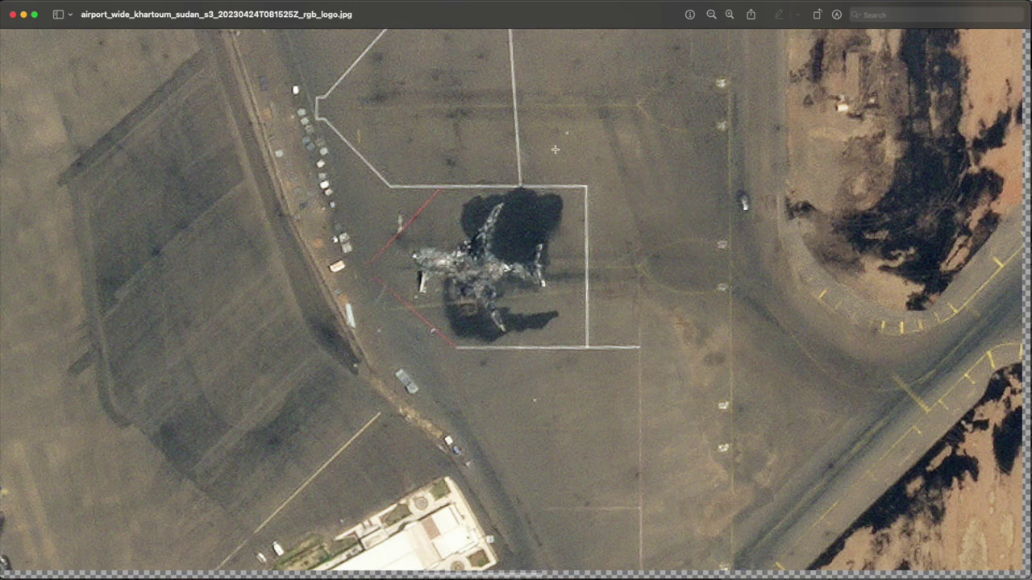
key(super+Tab)
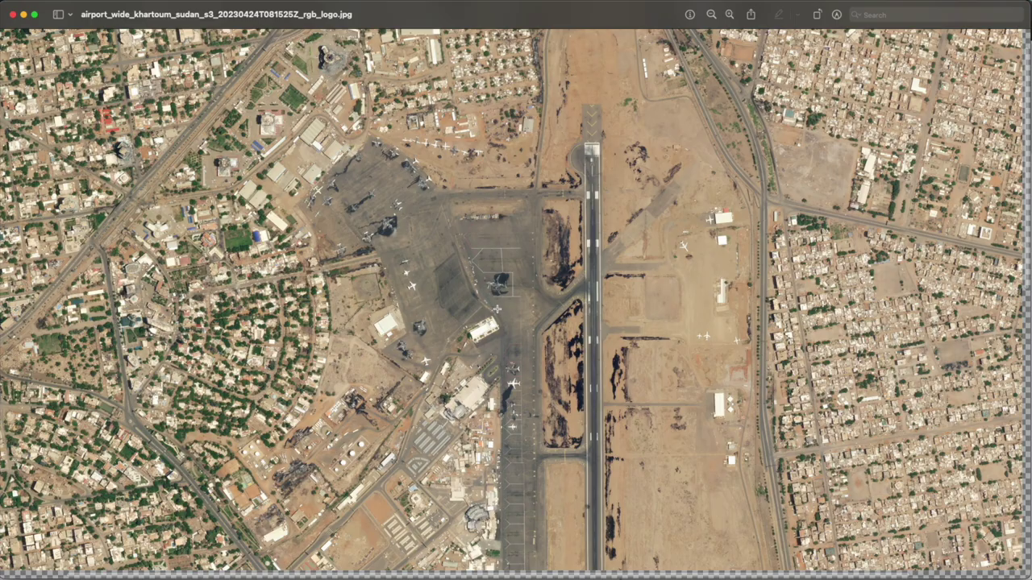
scroll(501, 240, up, 1)
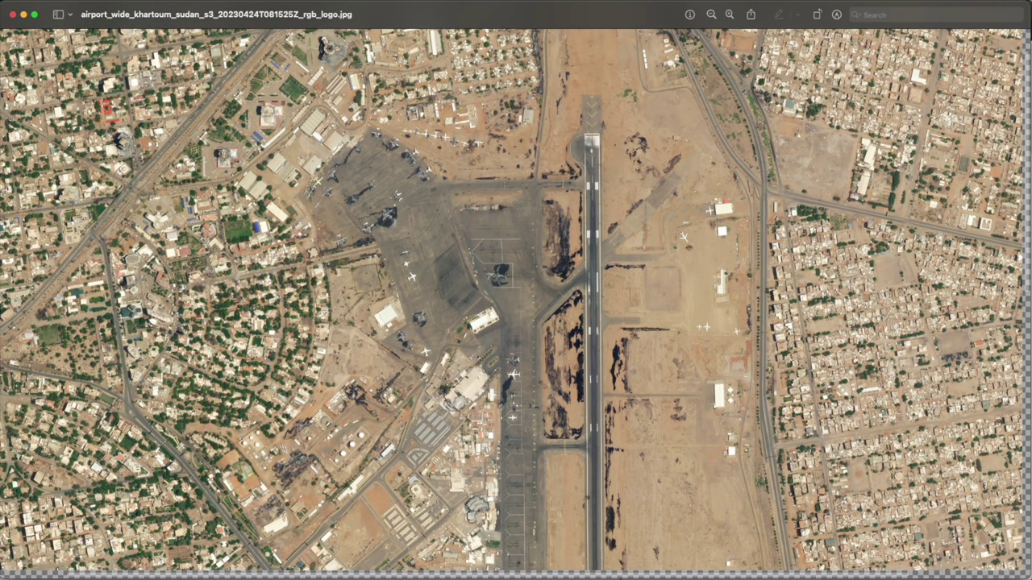
key(super+equal)
key(super+equal)
key(super+equal)
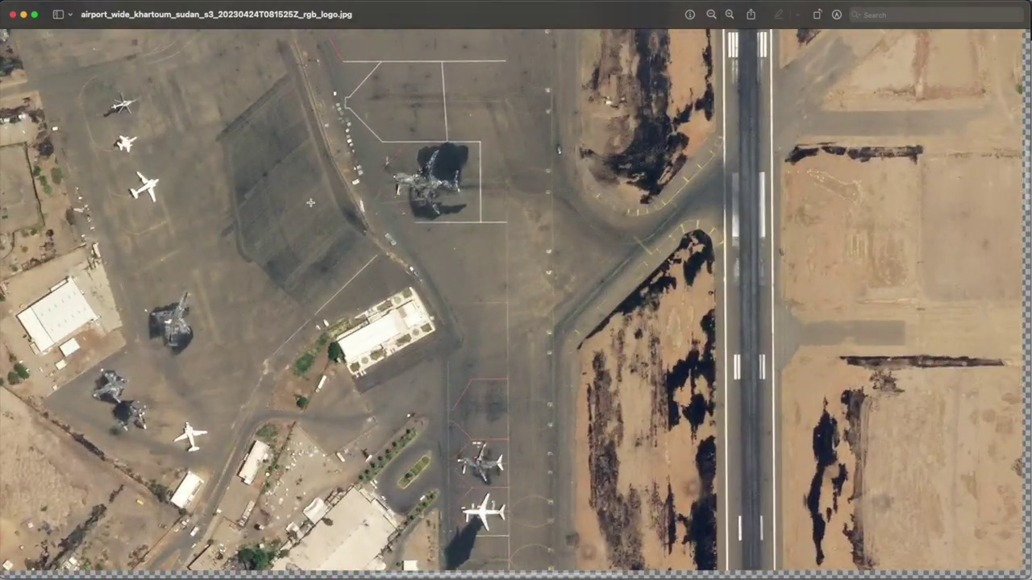
Check the HZ-AQ30 flight history in the browser against the satellite image, and view the whole airport in Preview
key(super+Tab)
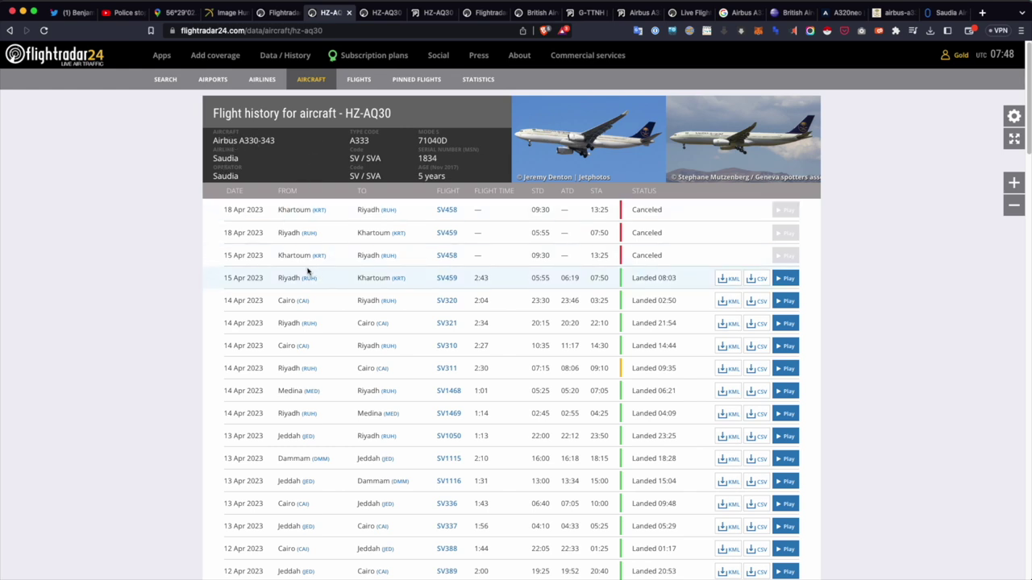
key(super+Tab)
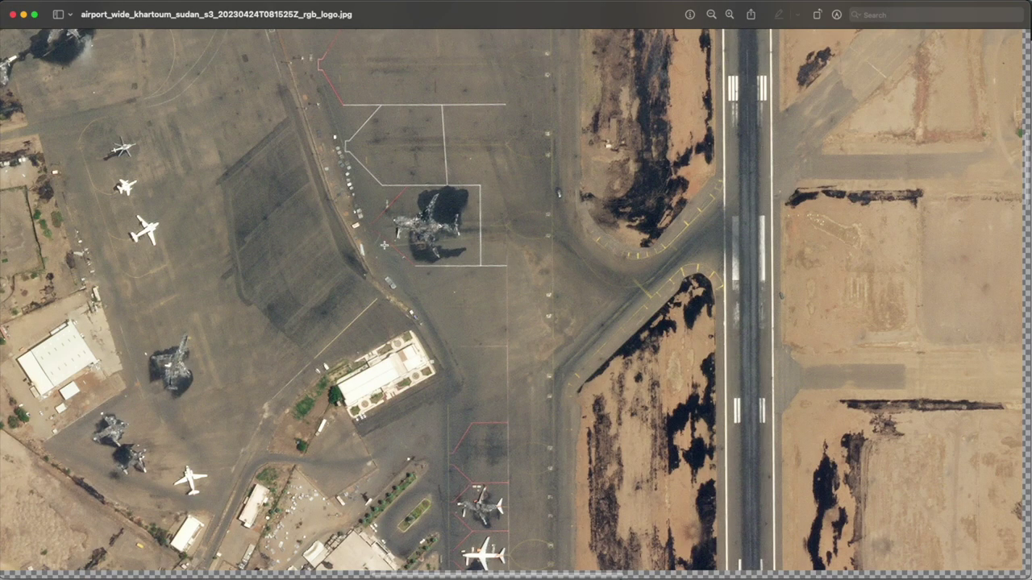
click(712, 15)
click(711, 14)
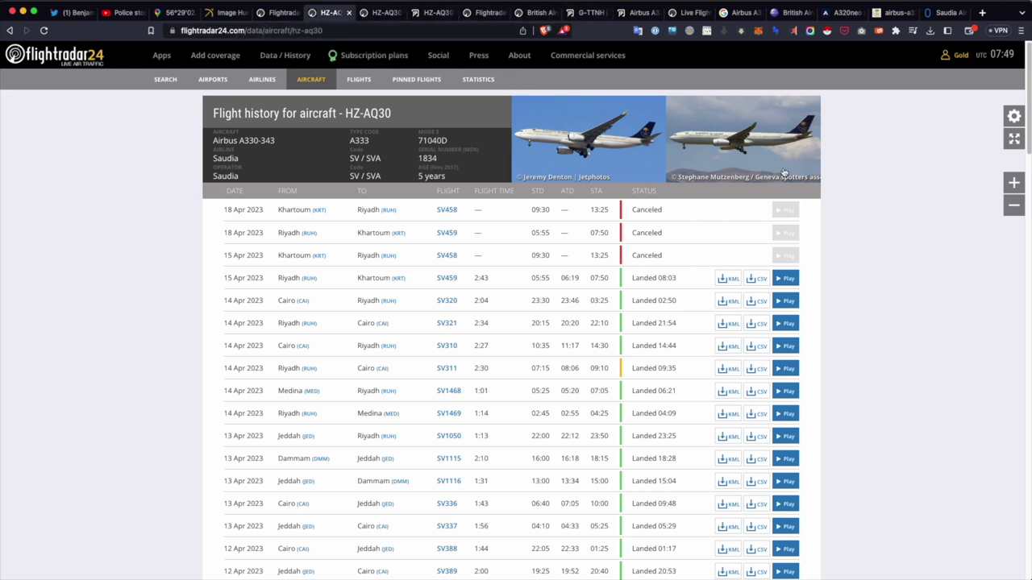
scroll(905, 228, down, 10)
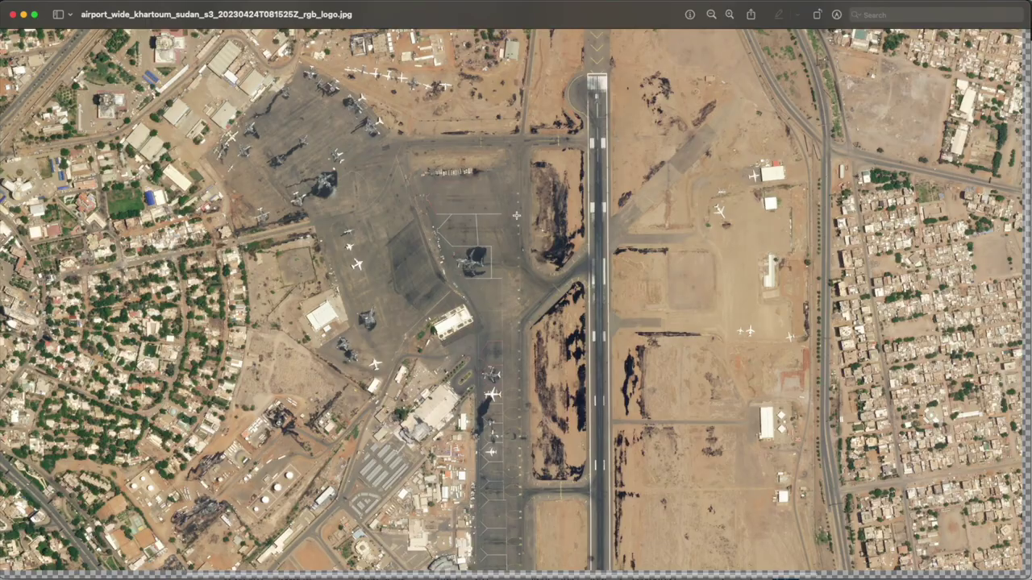
scroll(486, 274, up, 1)
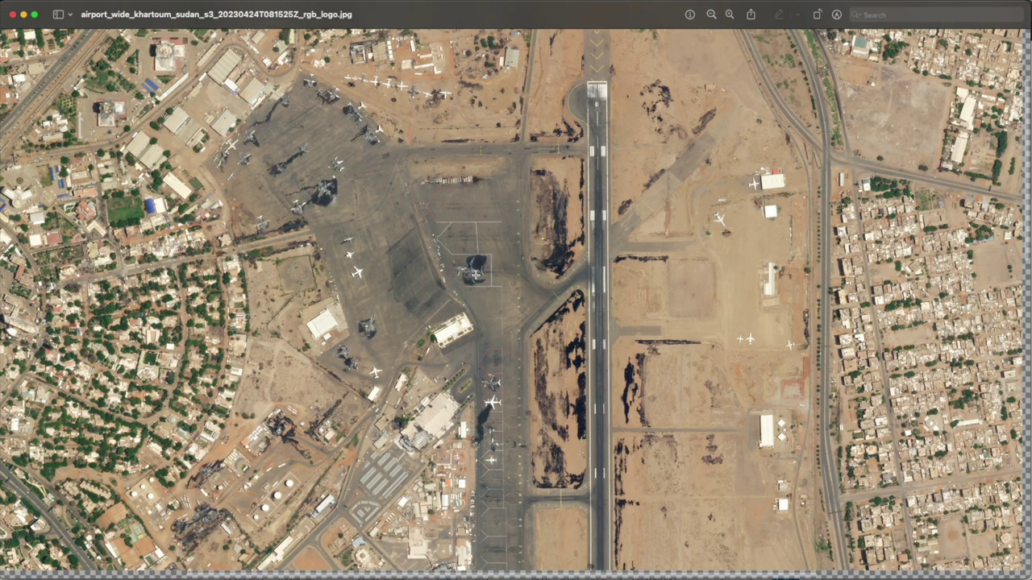